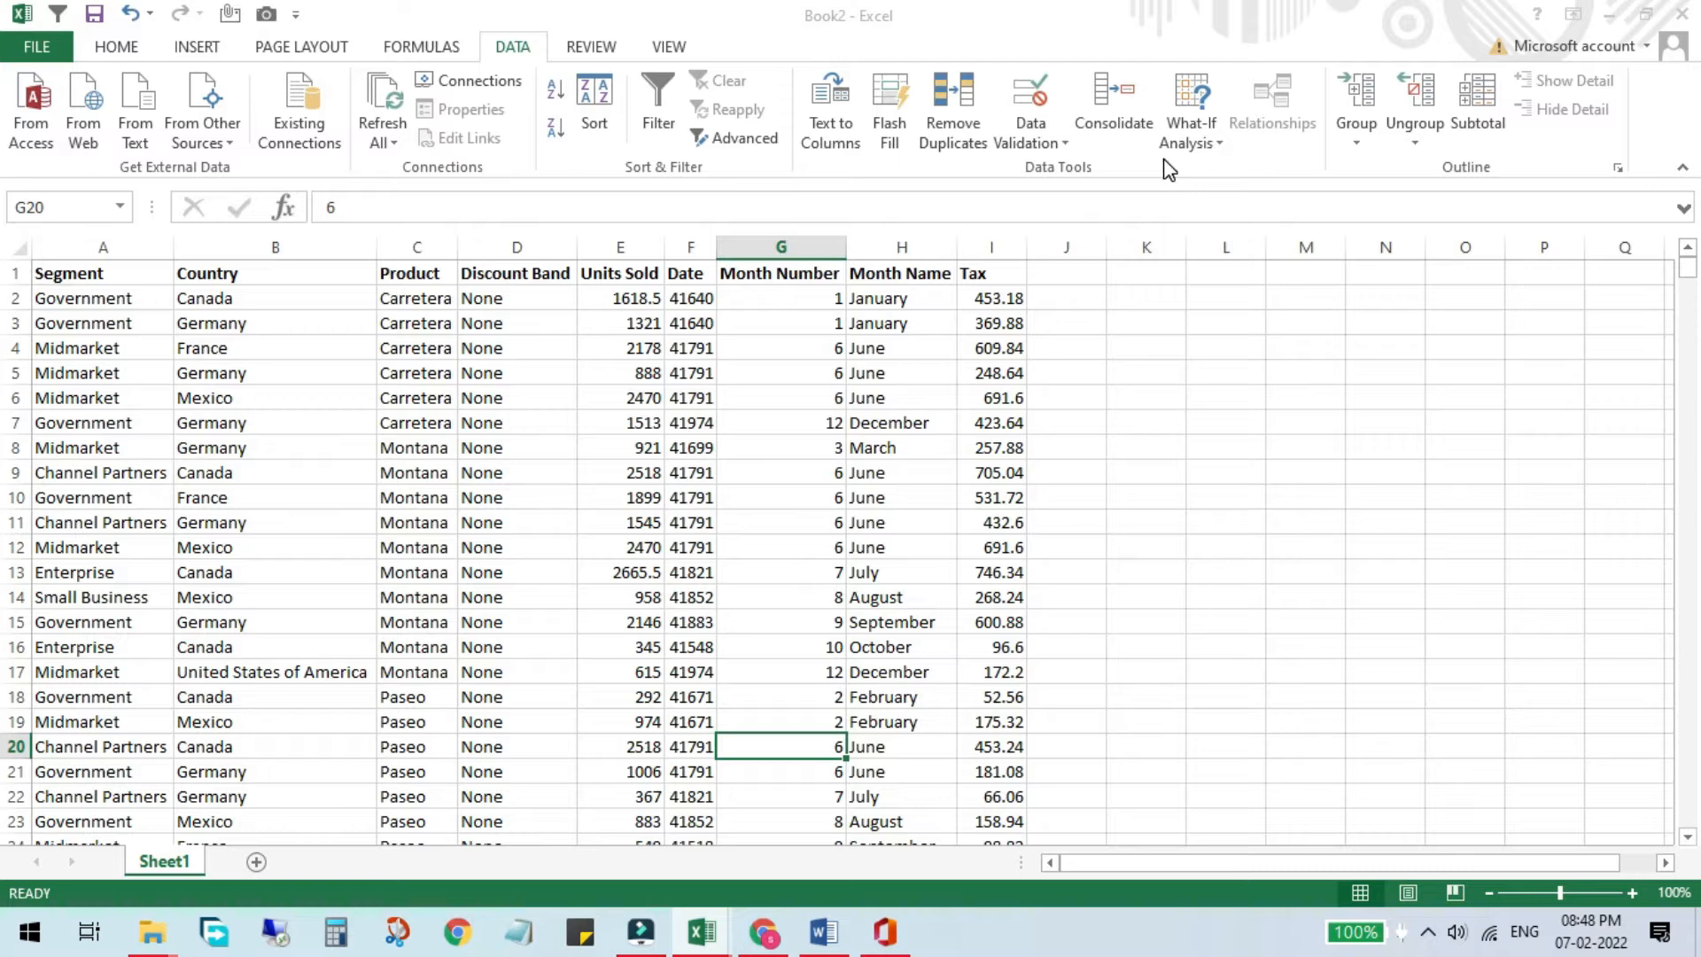
- Hide rows 3 through 7 of the sales data
drag(112, 252, 419, 263)
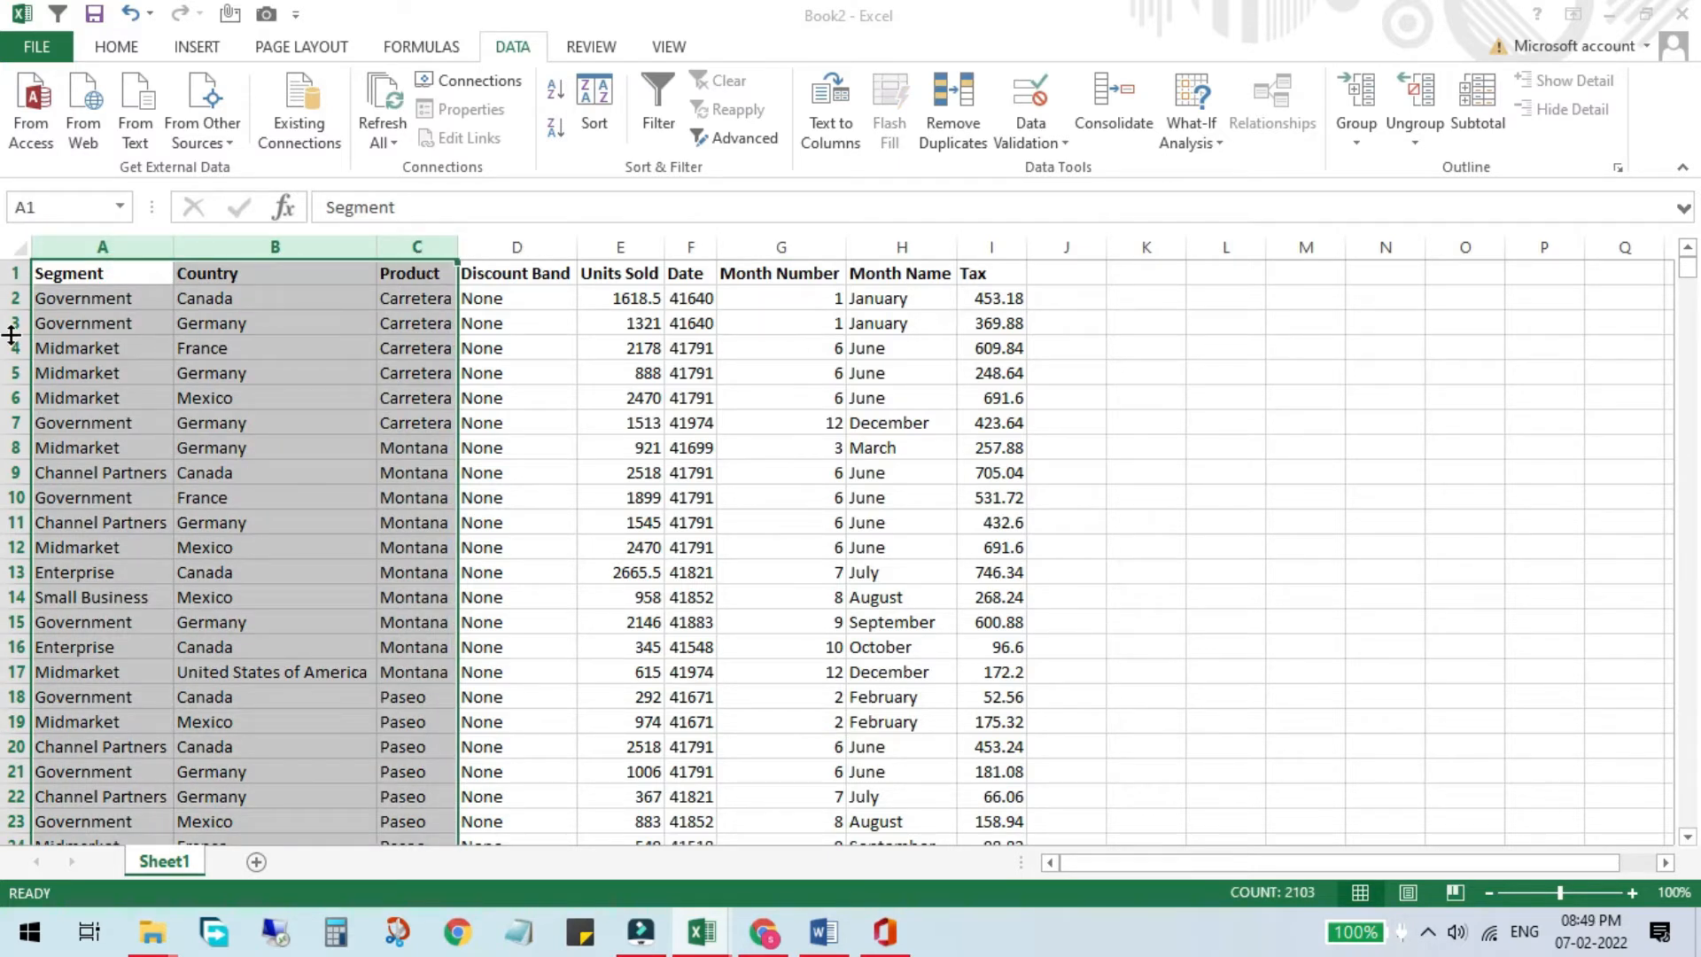
drag(14, 324, 18, 600)
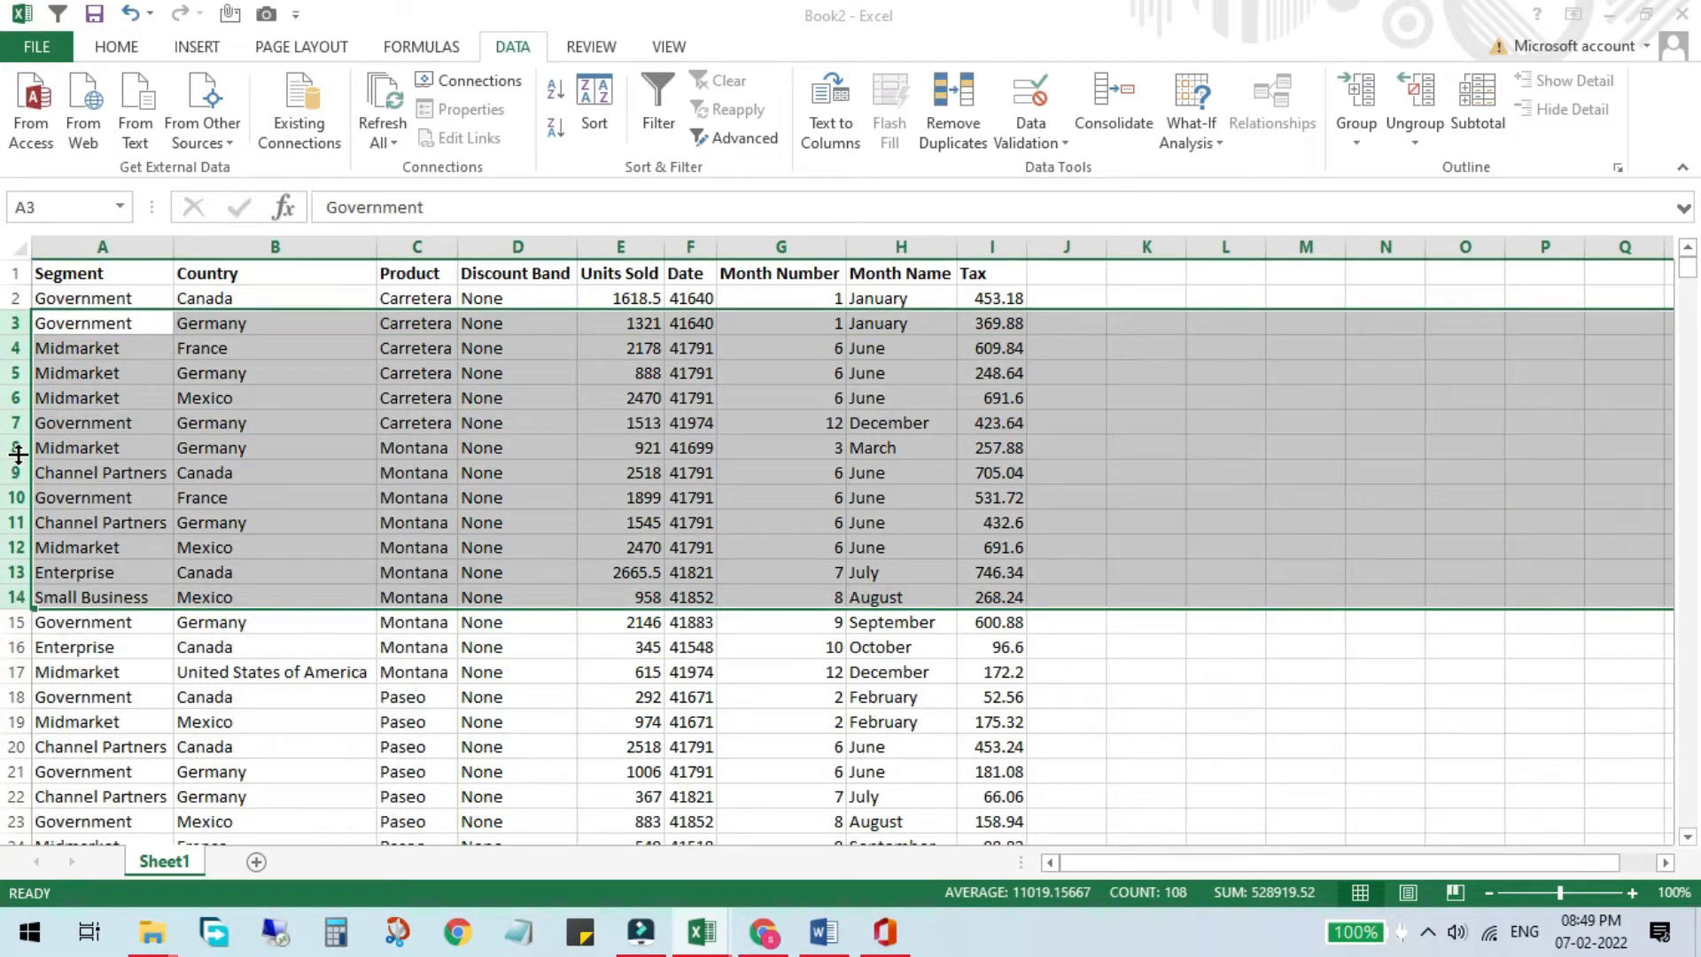
drag(15, 325, 18, 422)
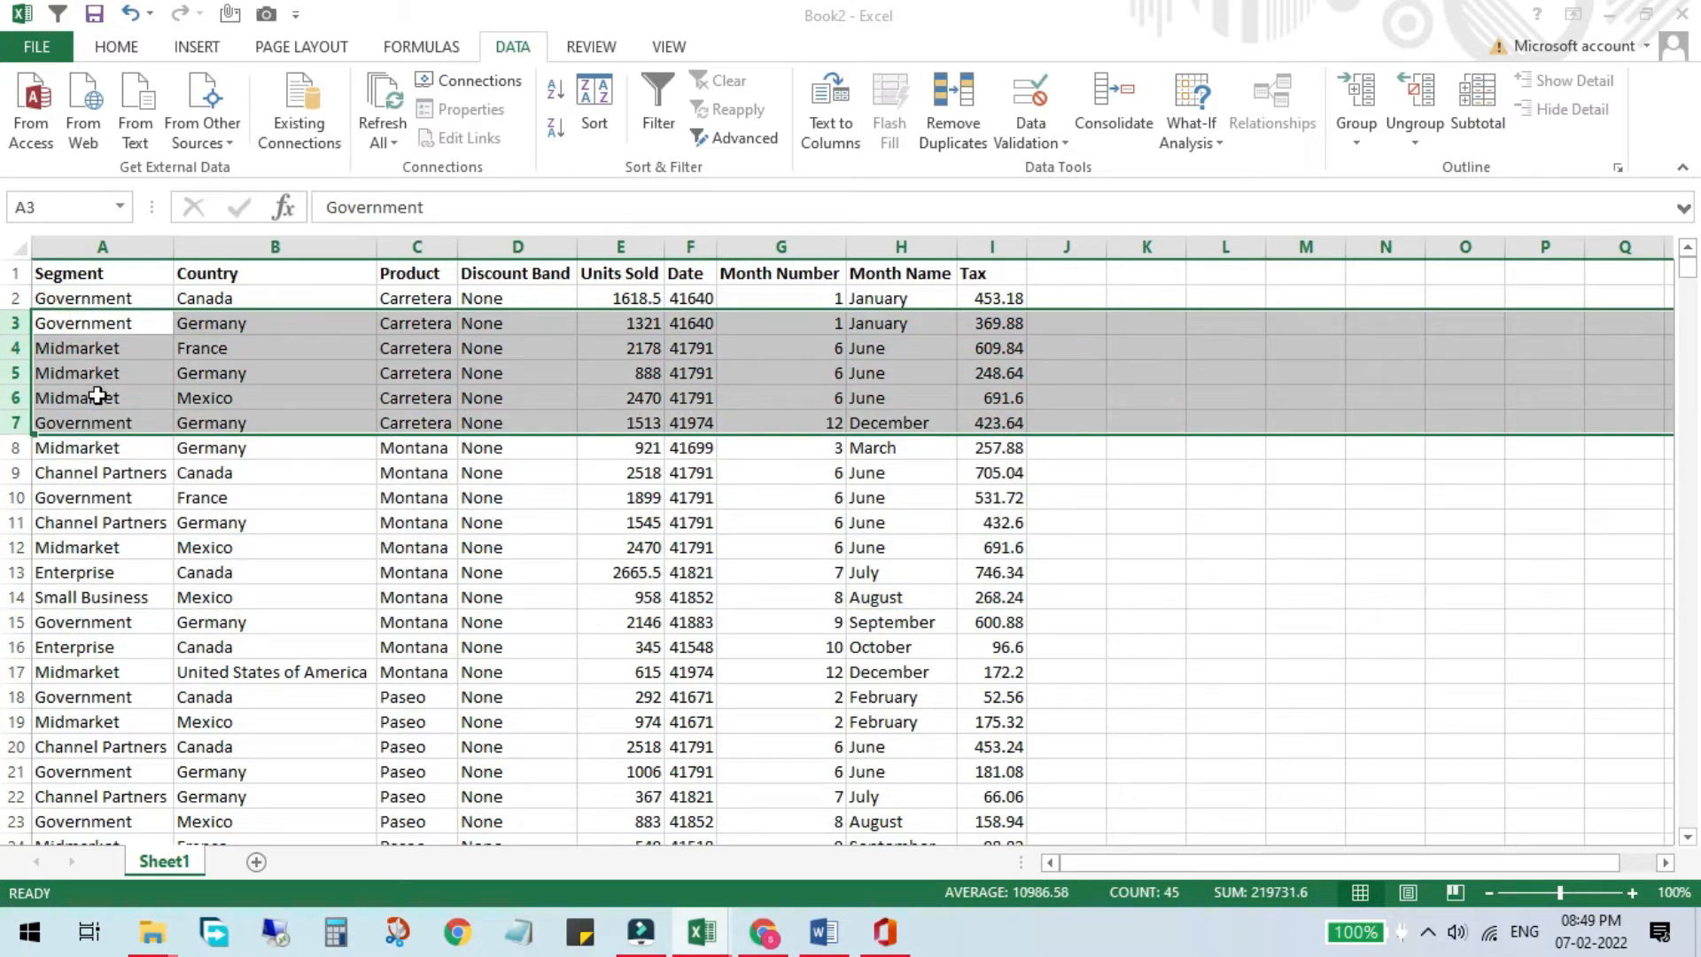
right_click(19, 347)
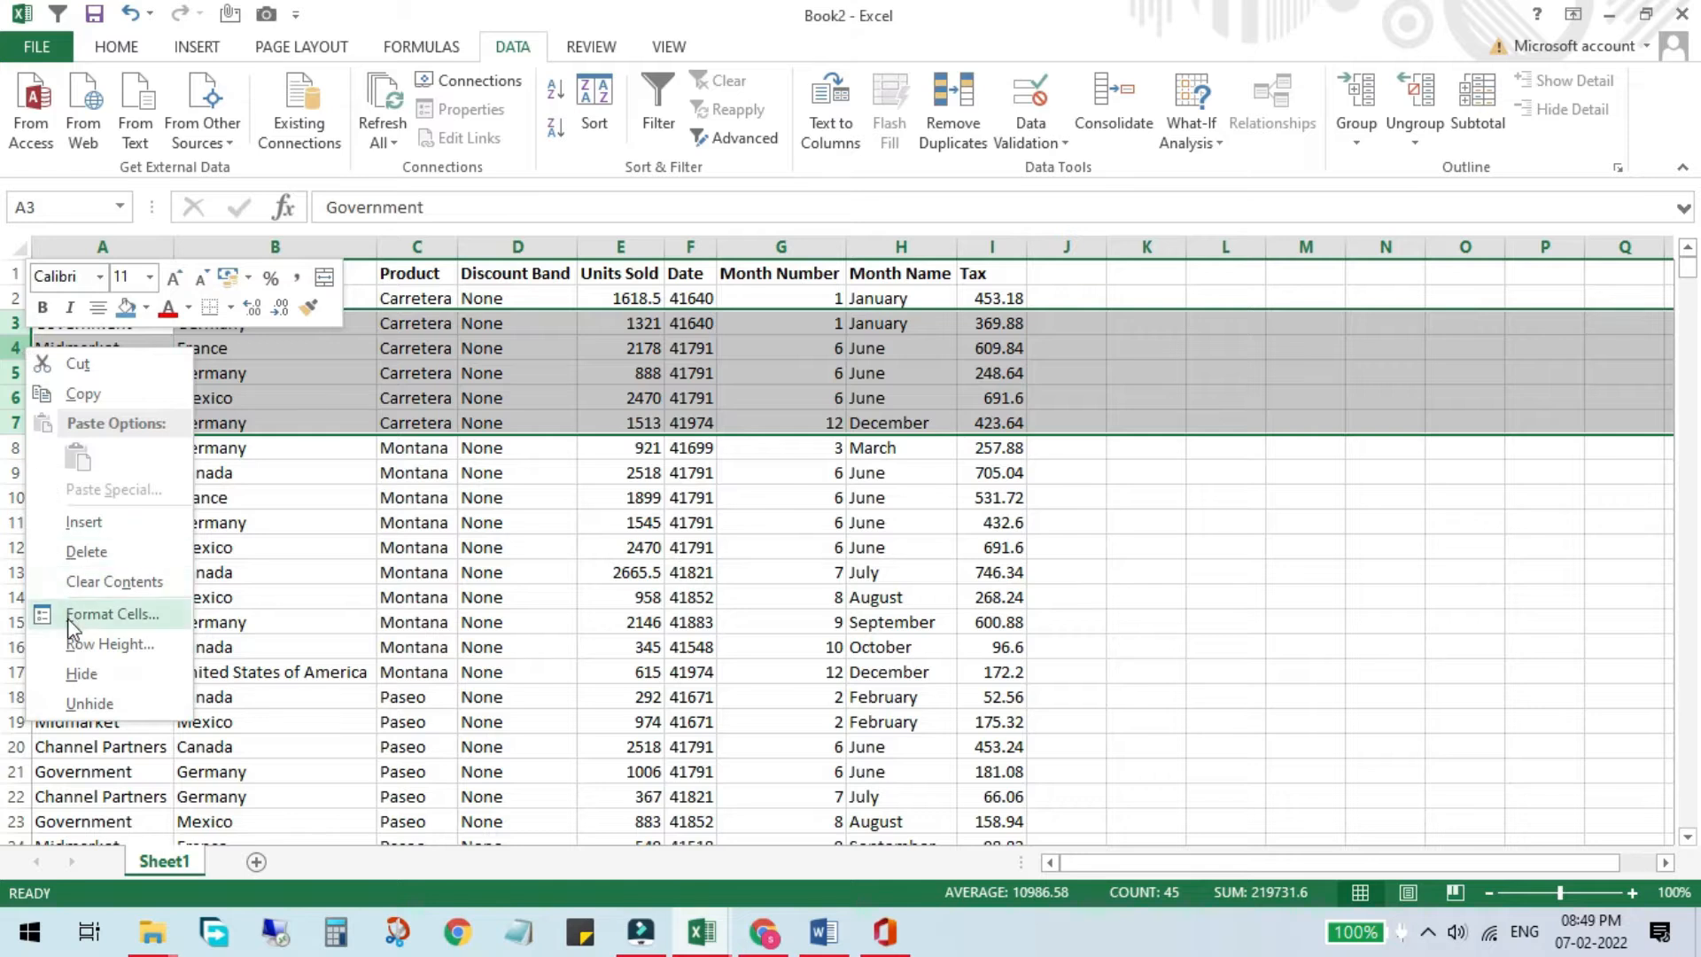
click(81, 675)
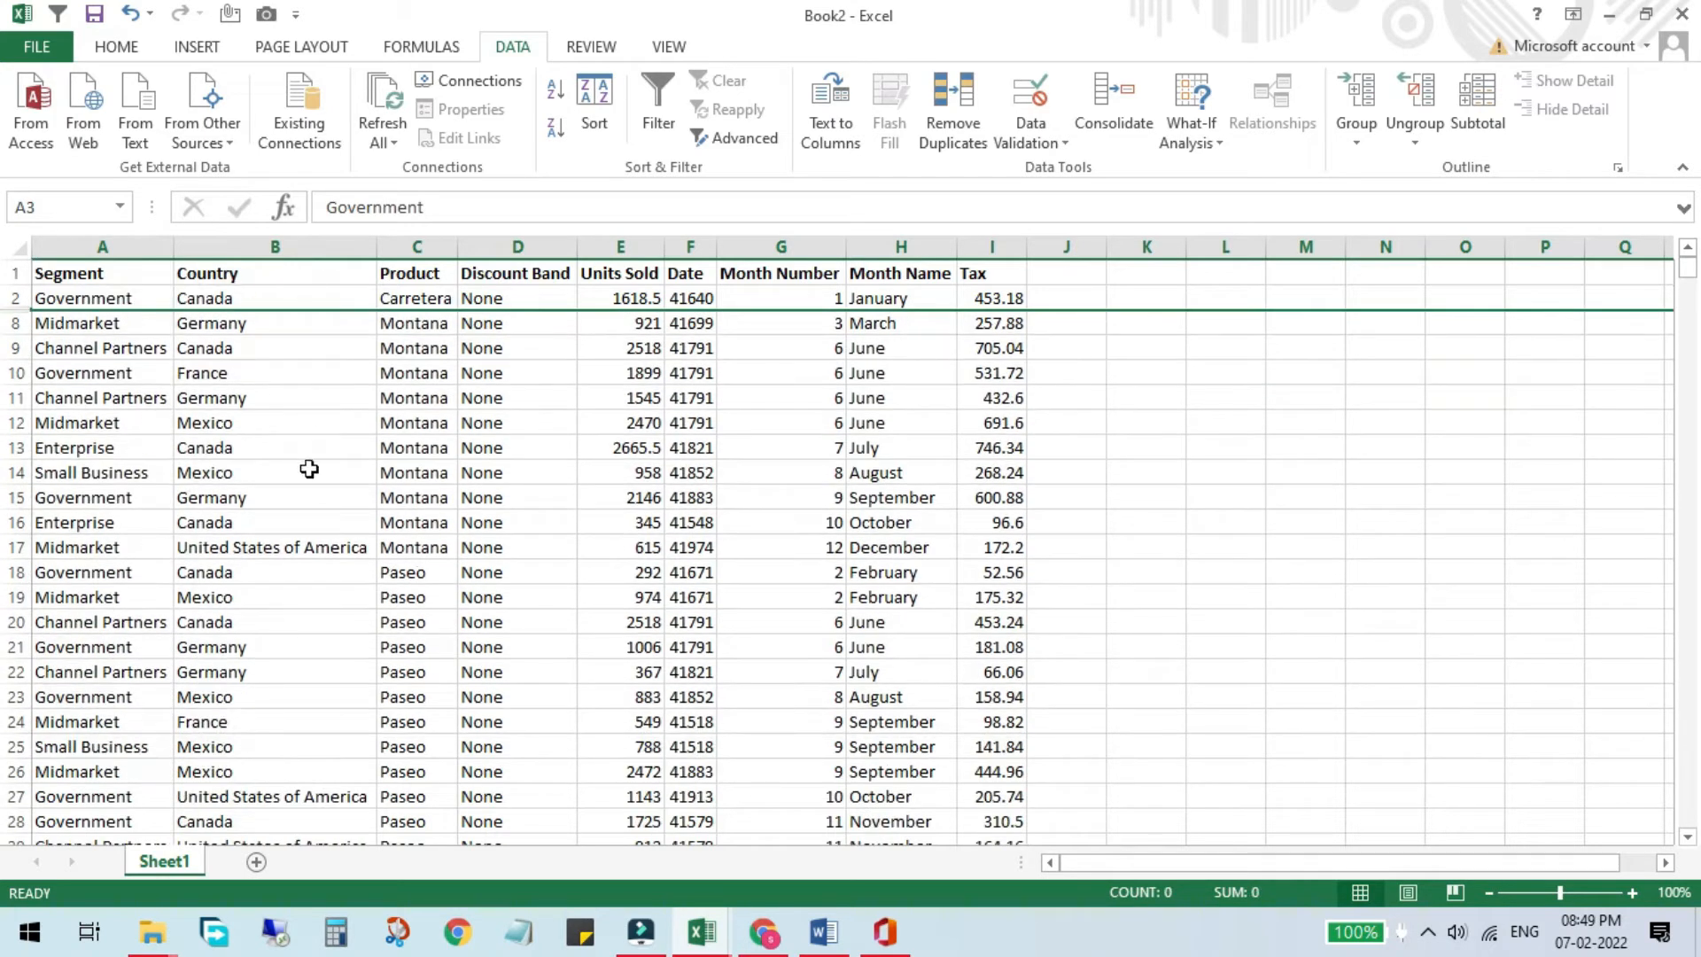
- Unhide the hidden rows between rows 2 and 8
drag(15, 298, 16, 326)
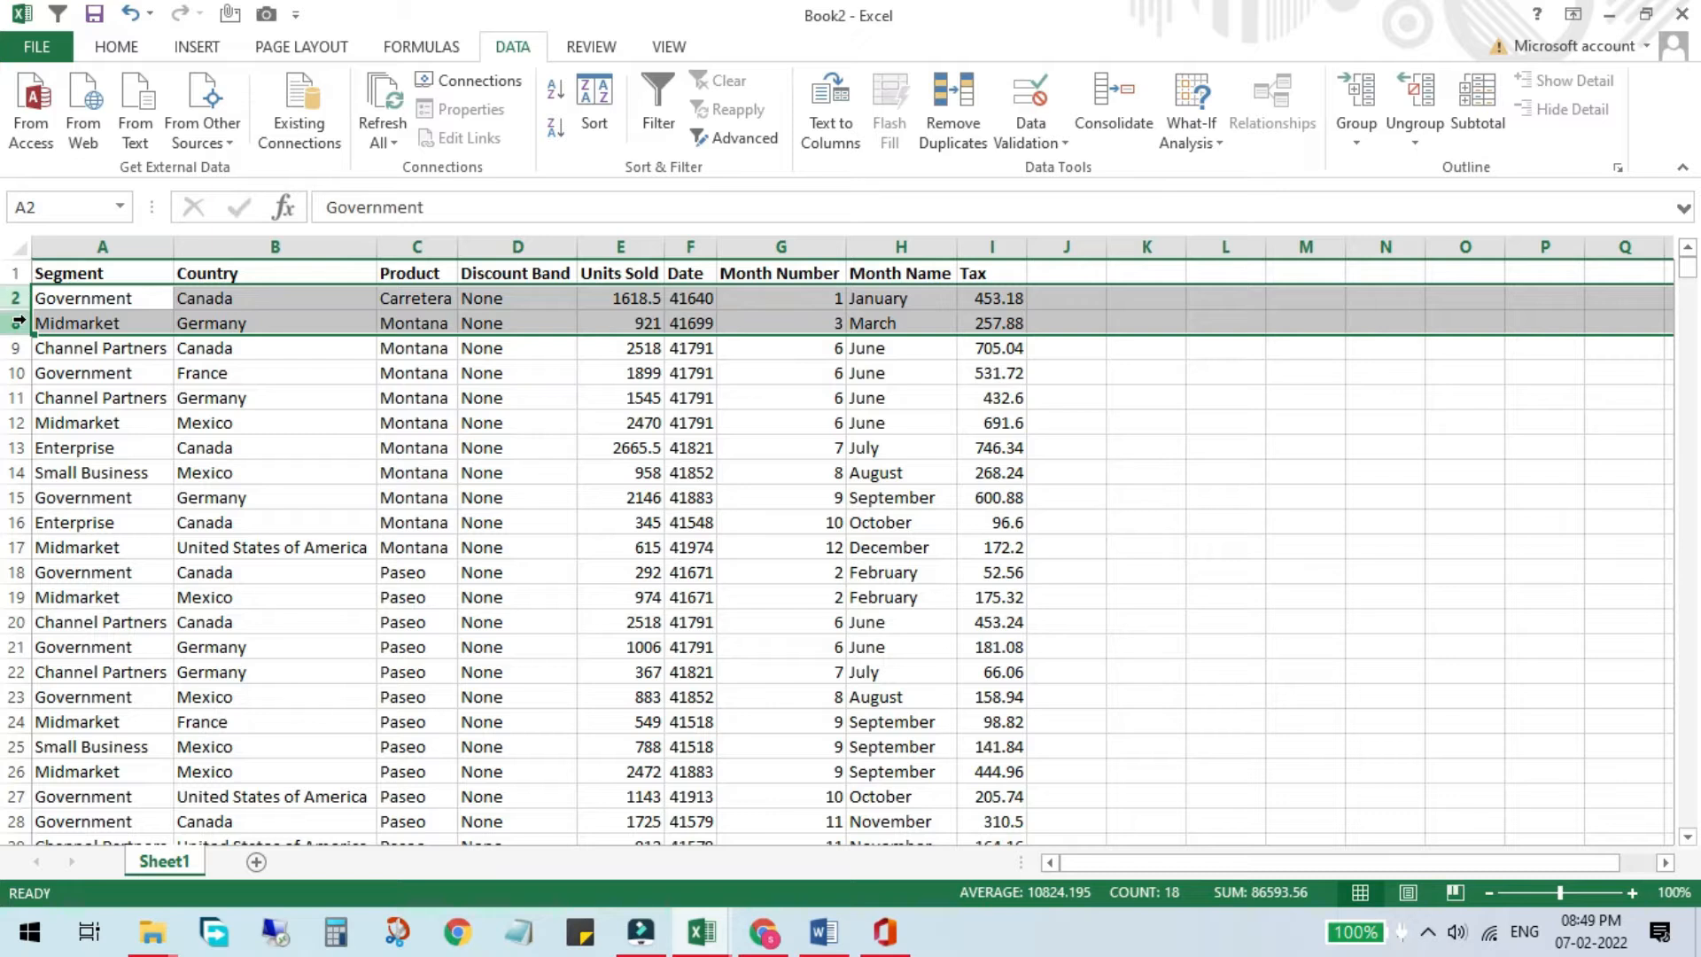
right_click(22, 324)
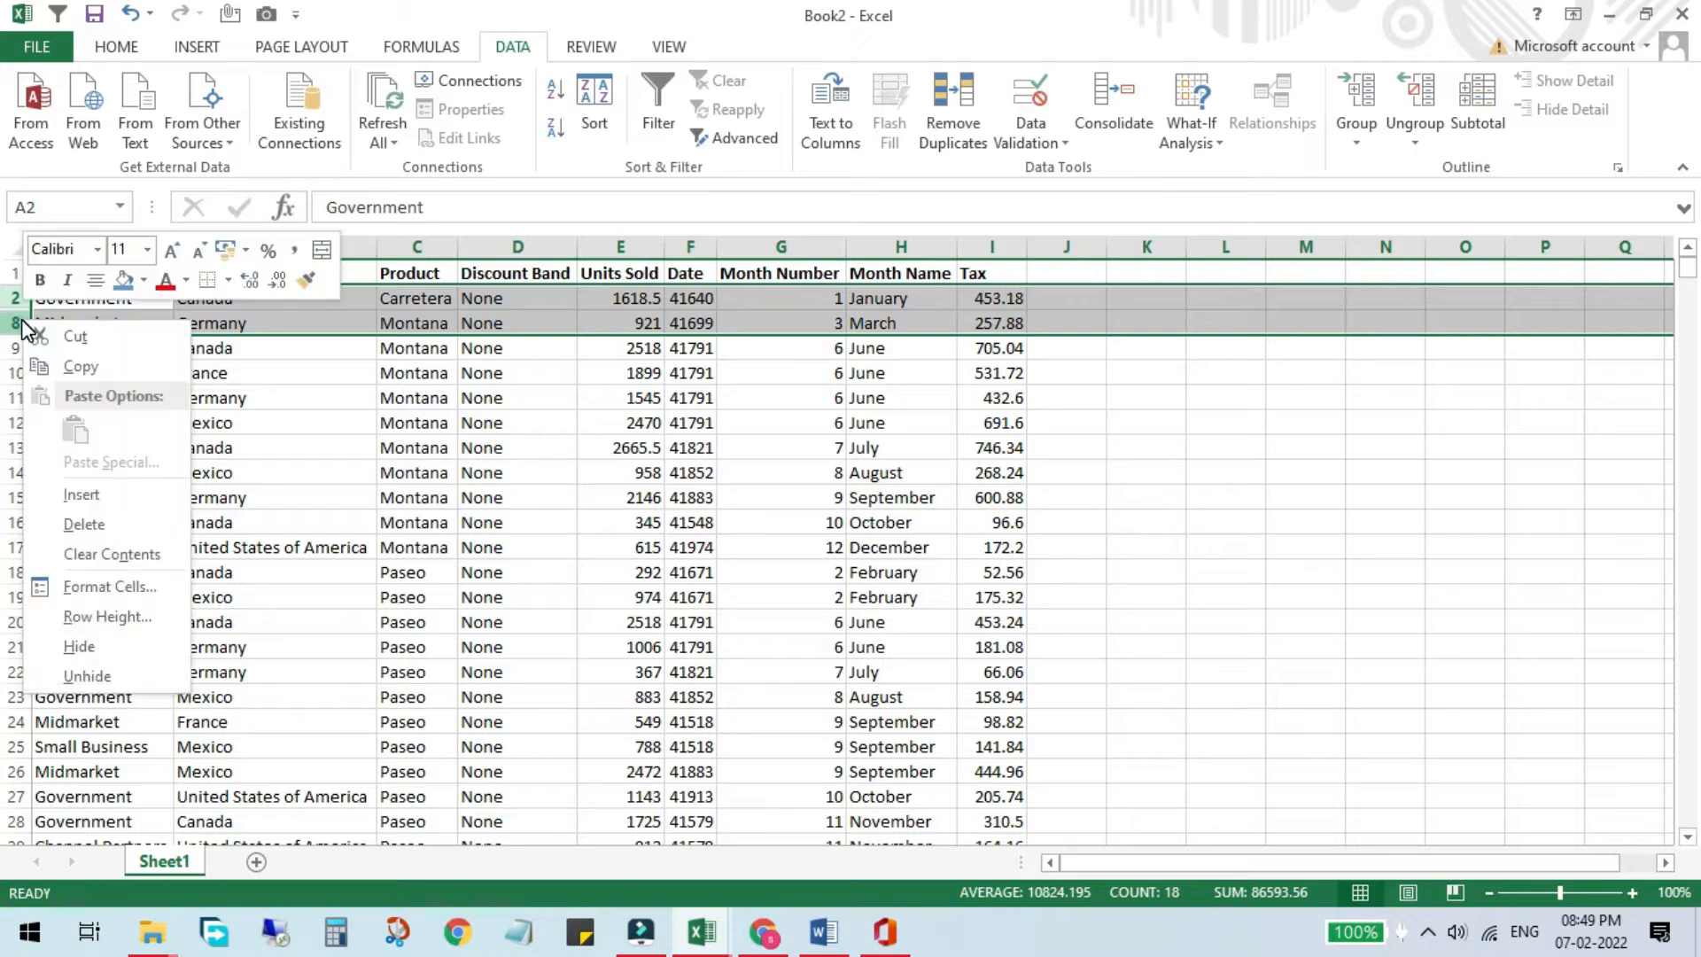
click(87, 675)
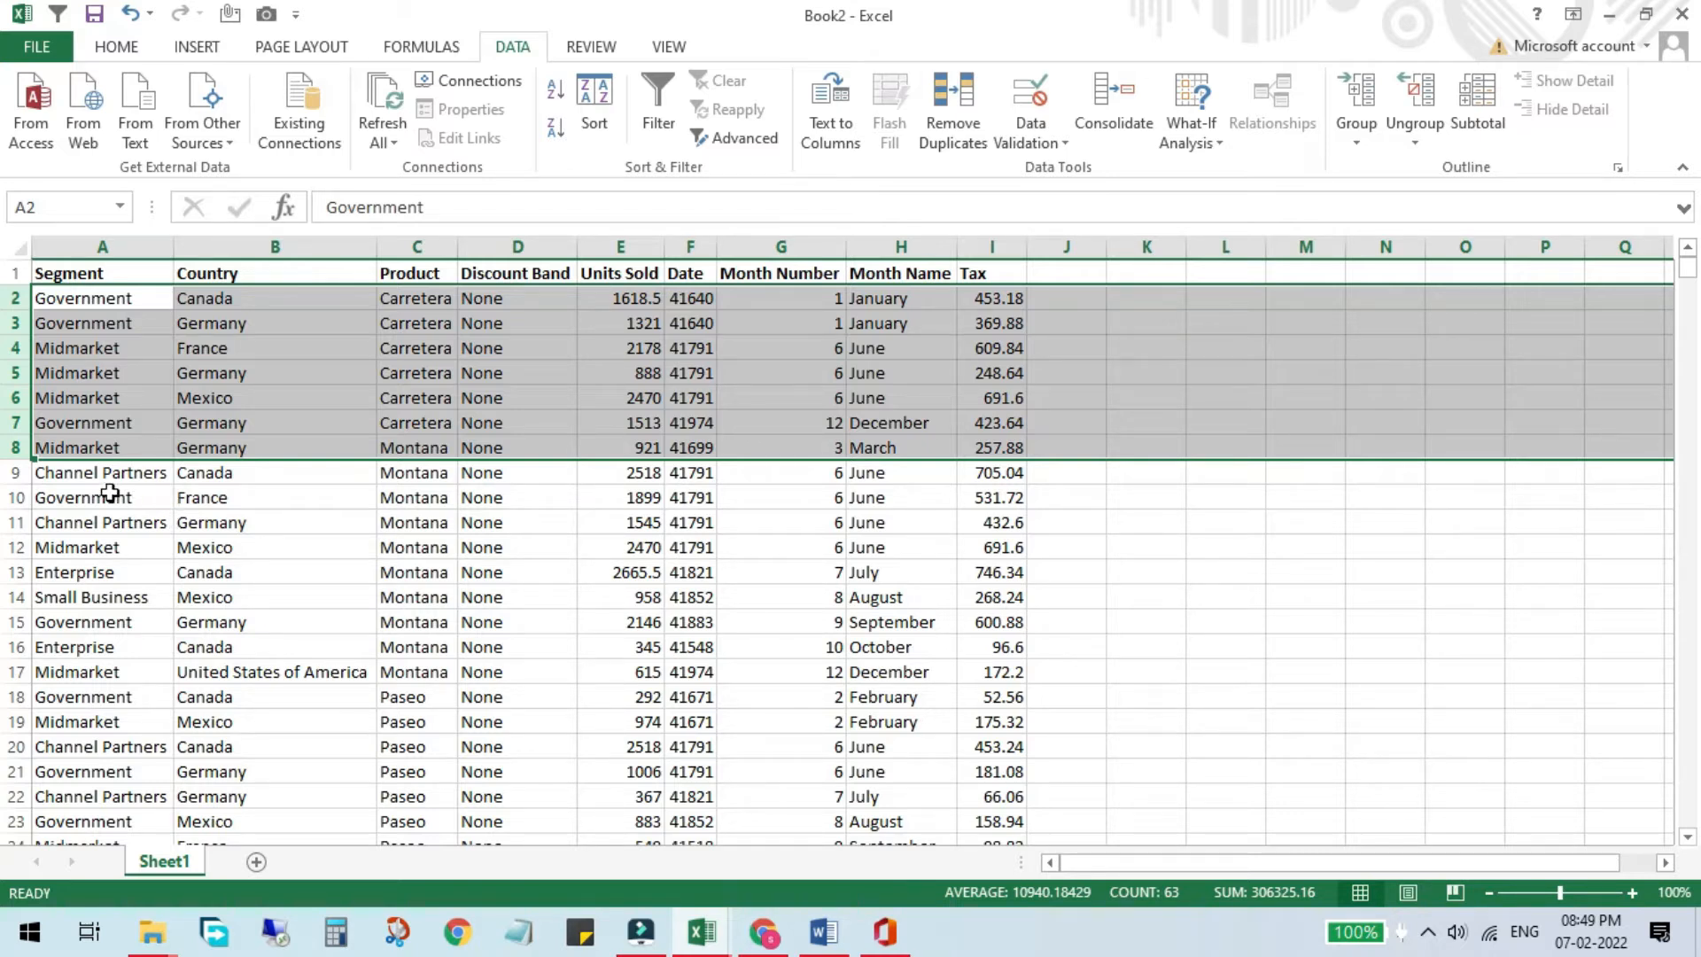
- Group rows 4 through 8 into an outline group, collapse the group and expand it again
drag(18, 347, 17, 437)
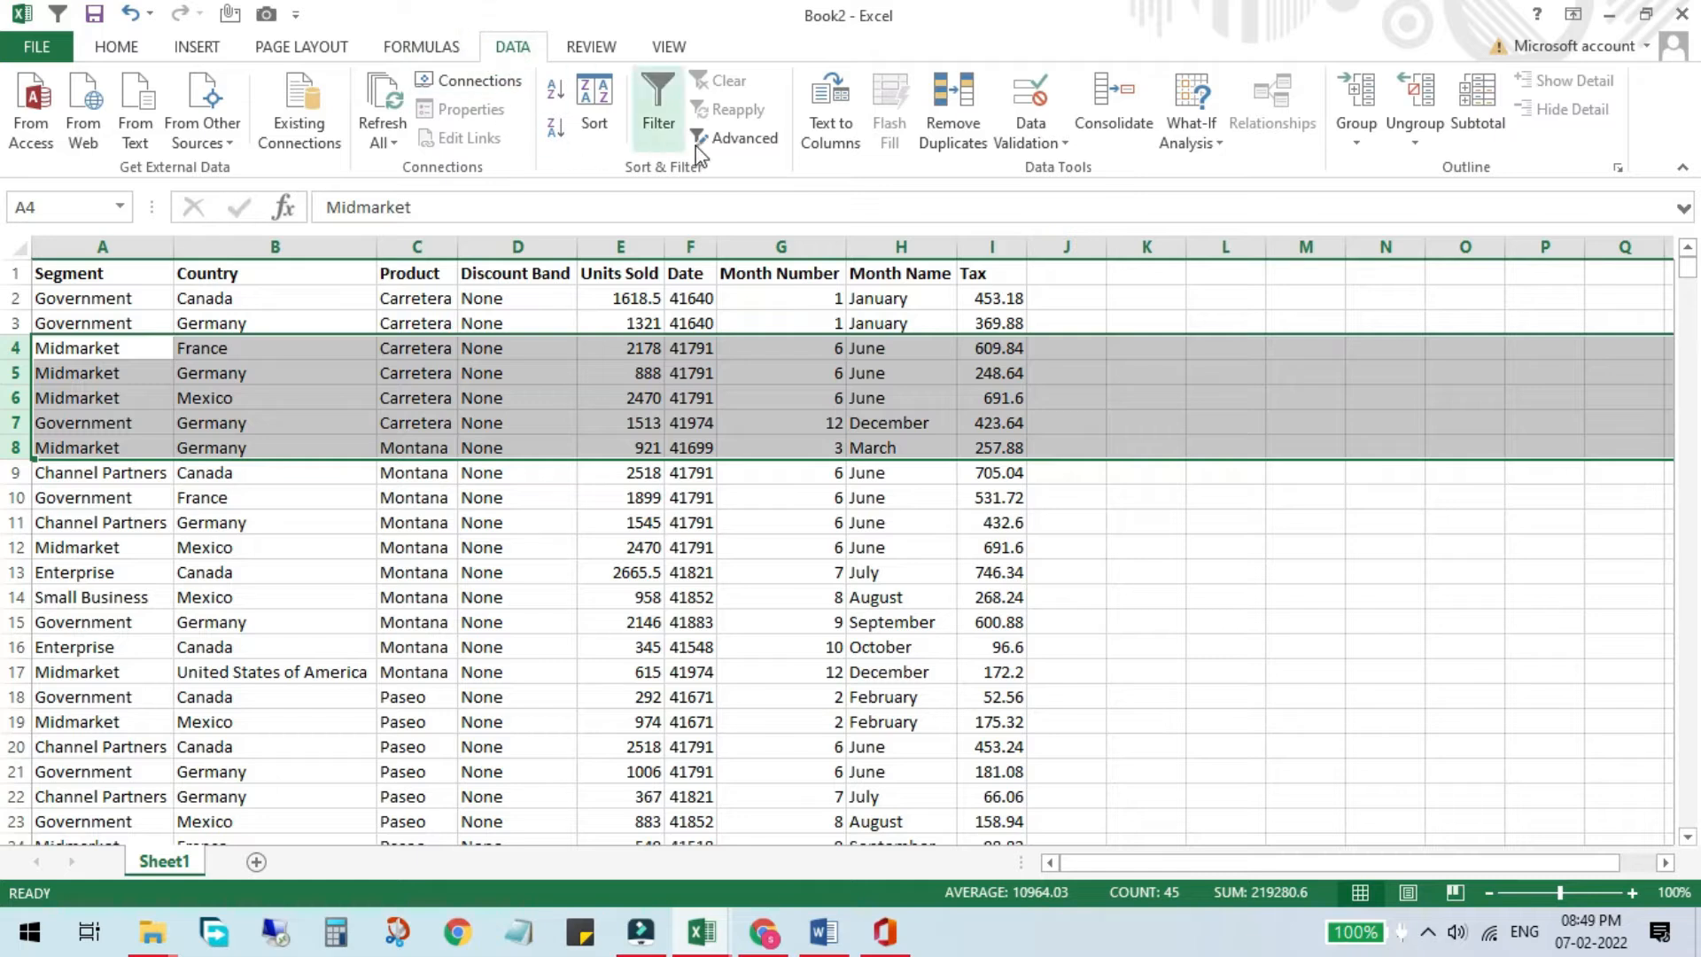
click(1356, 93)
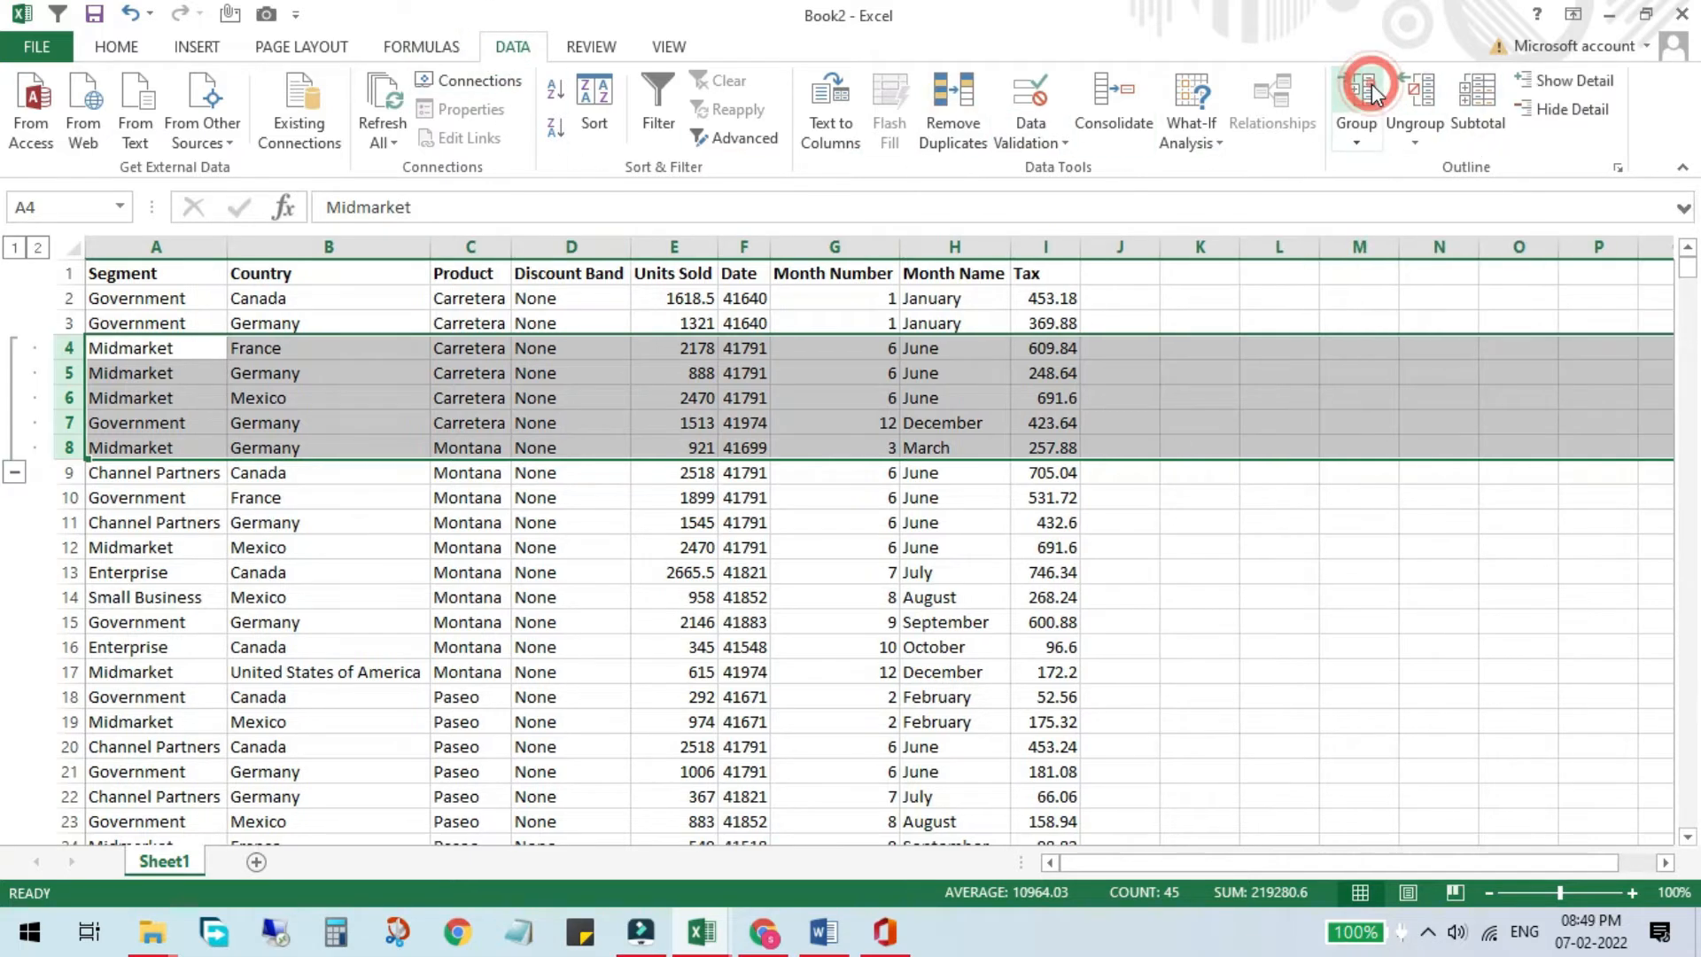
click(15, 472)
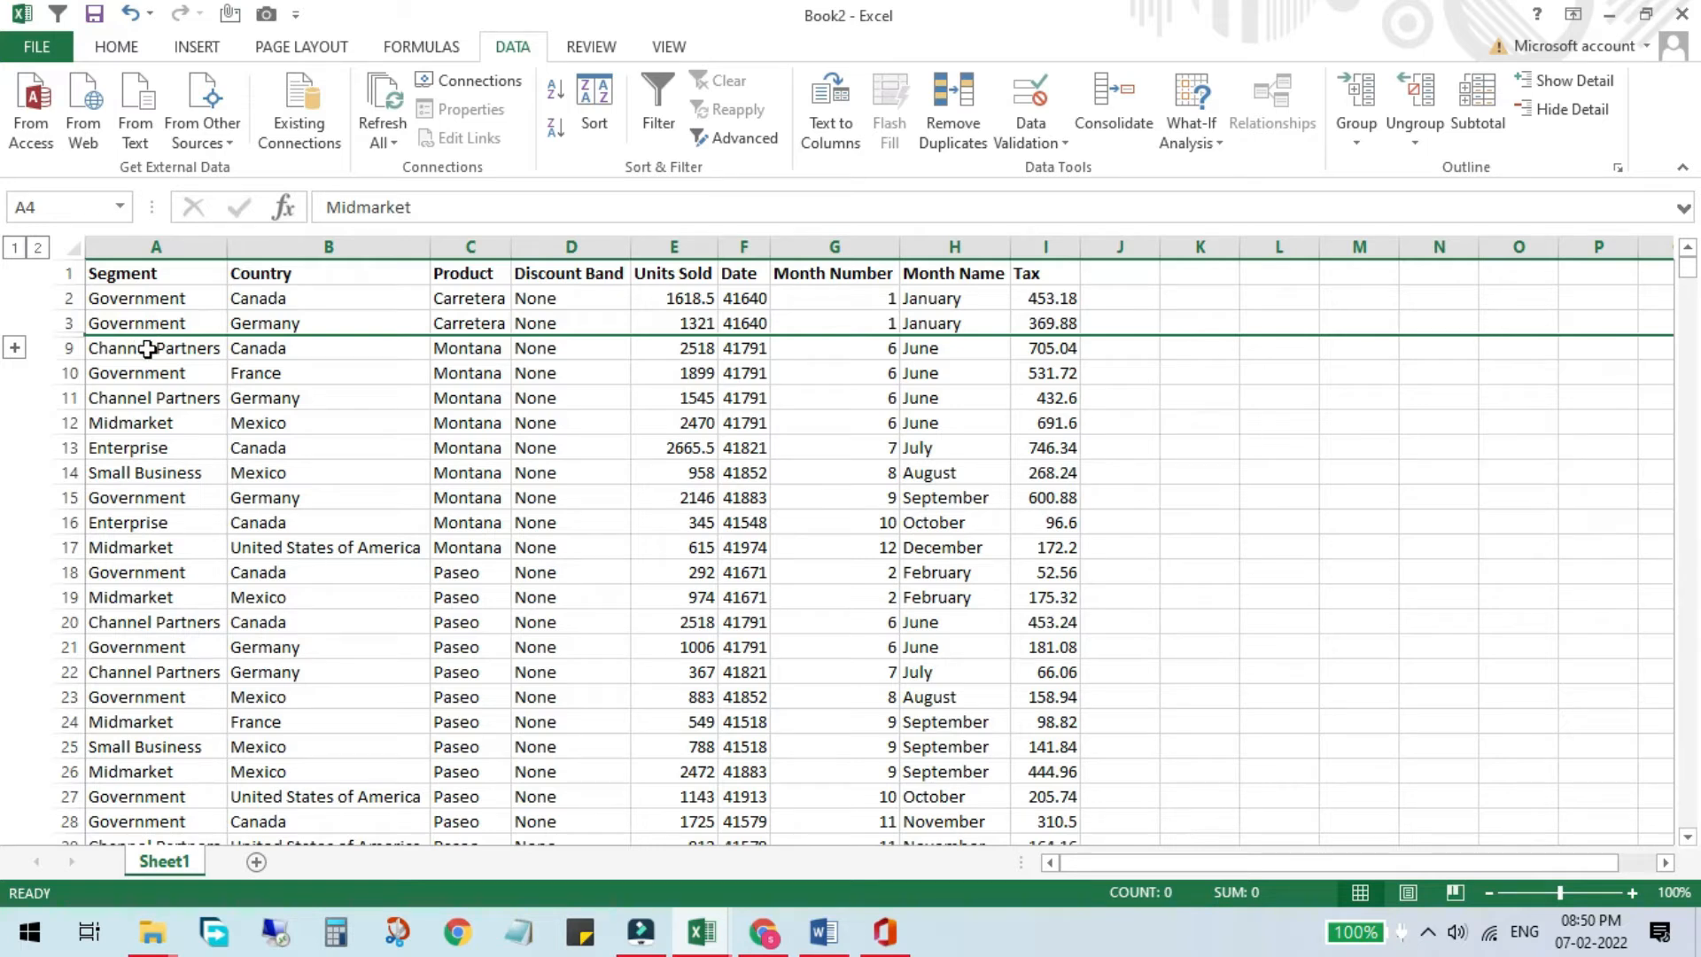
click(16, 348)
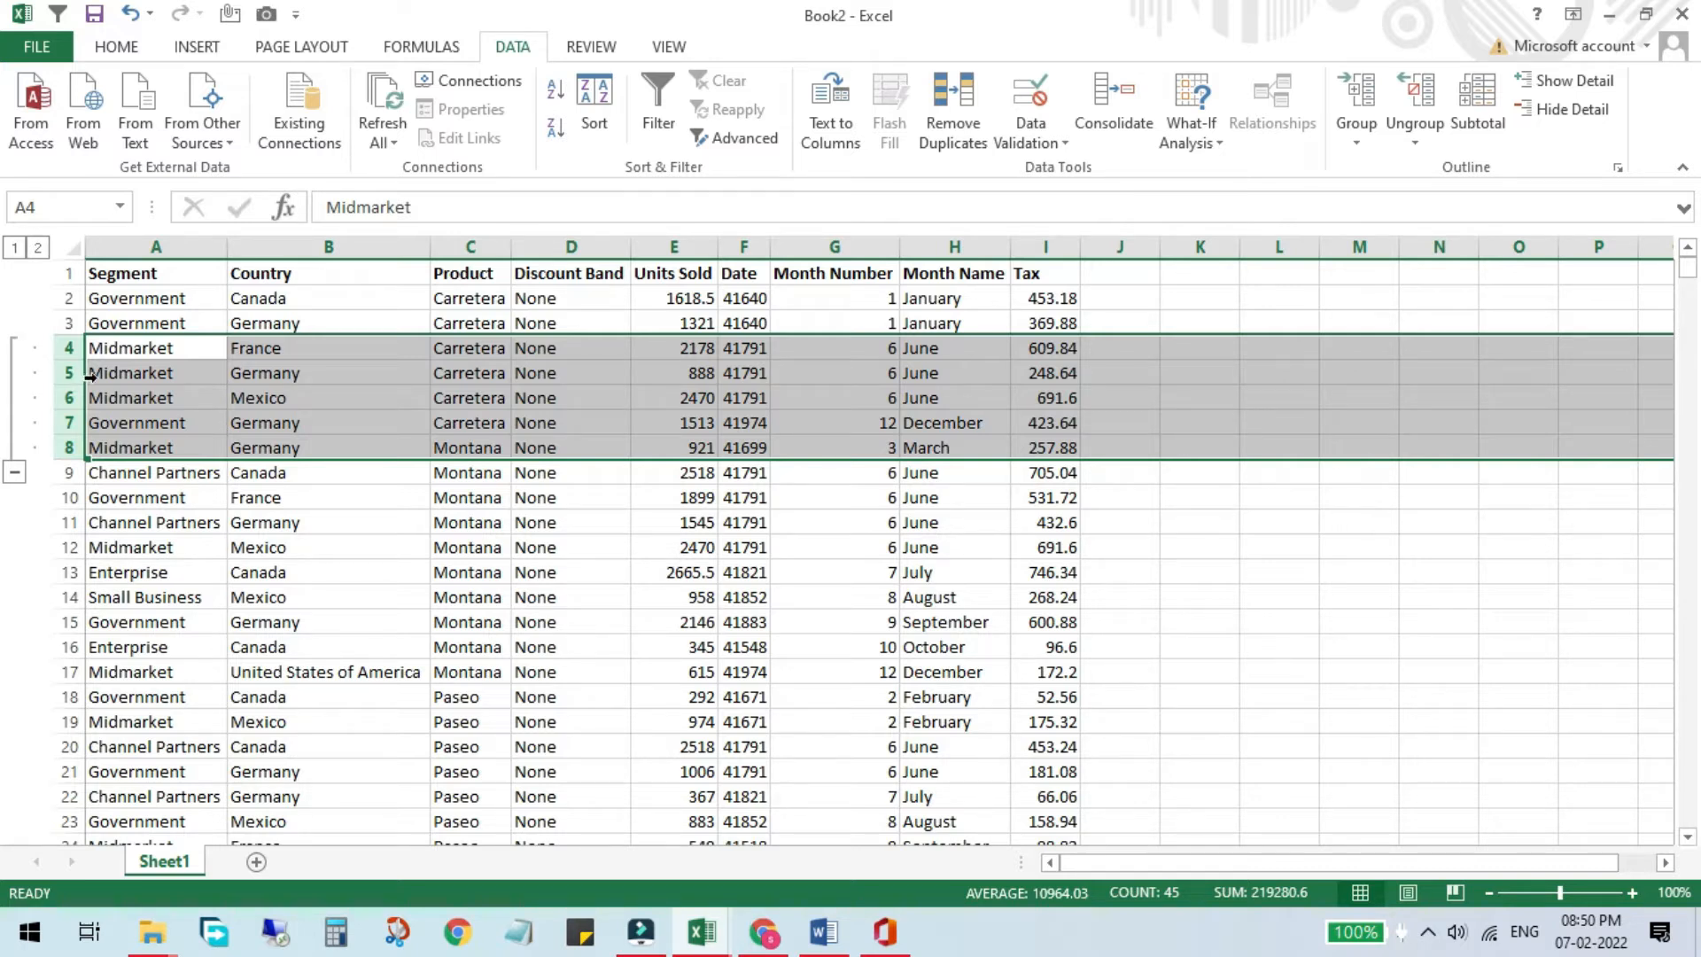
- Ungroup rows 4 through 8 and group the same rows again
click(1368, 132)
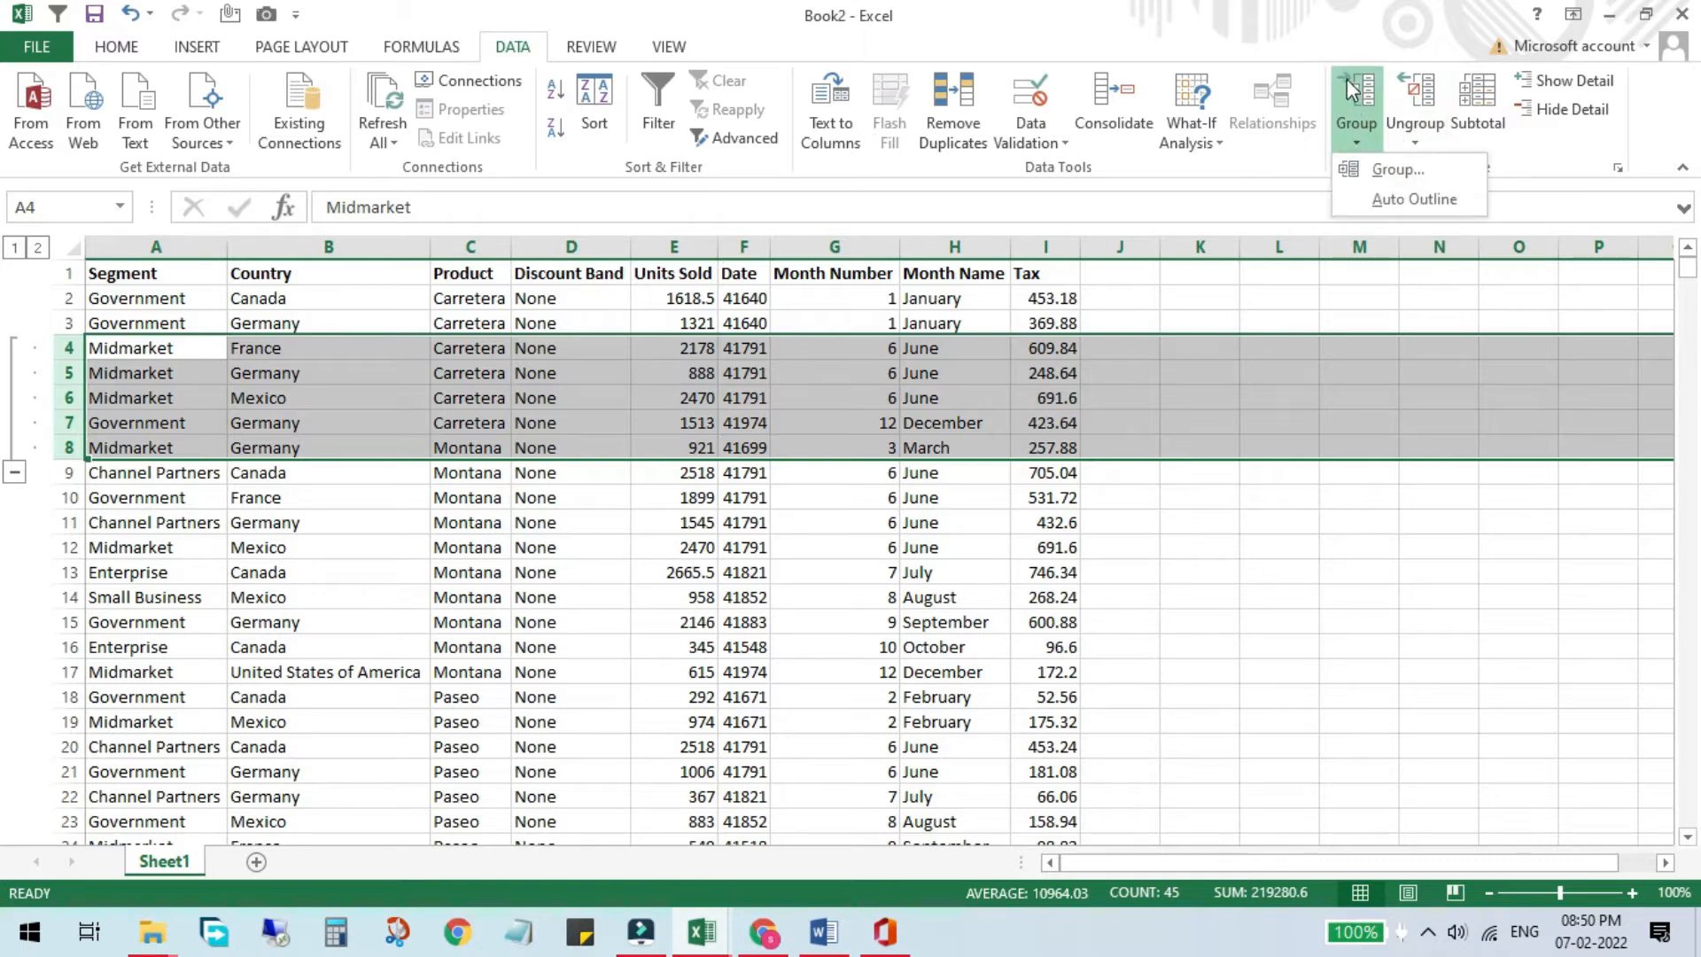
click(1416, 92)
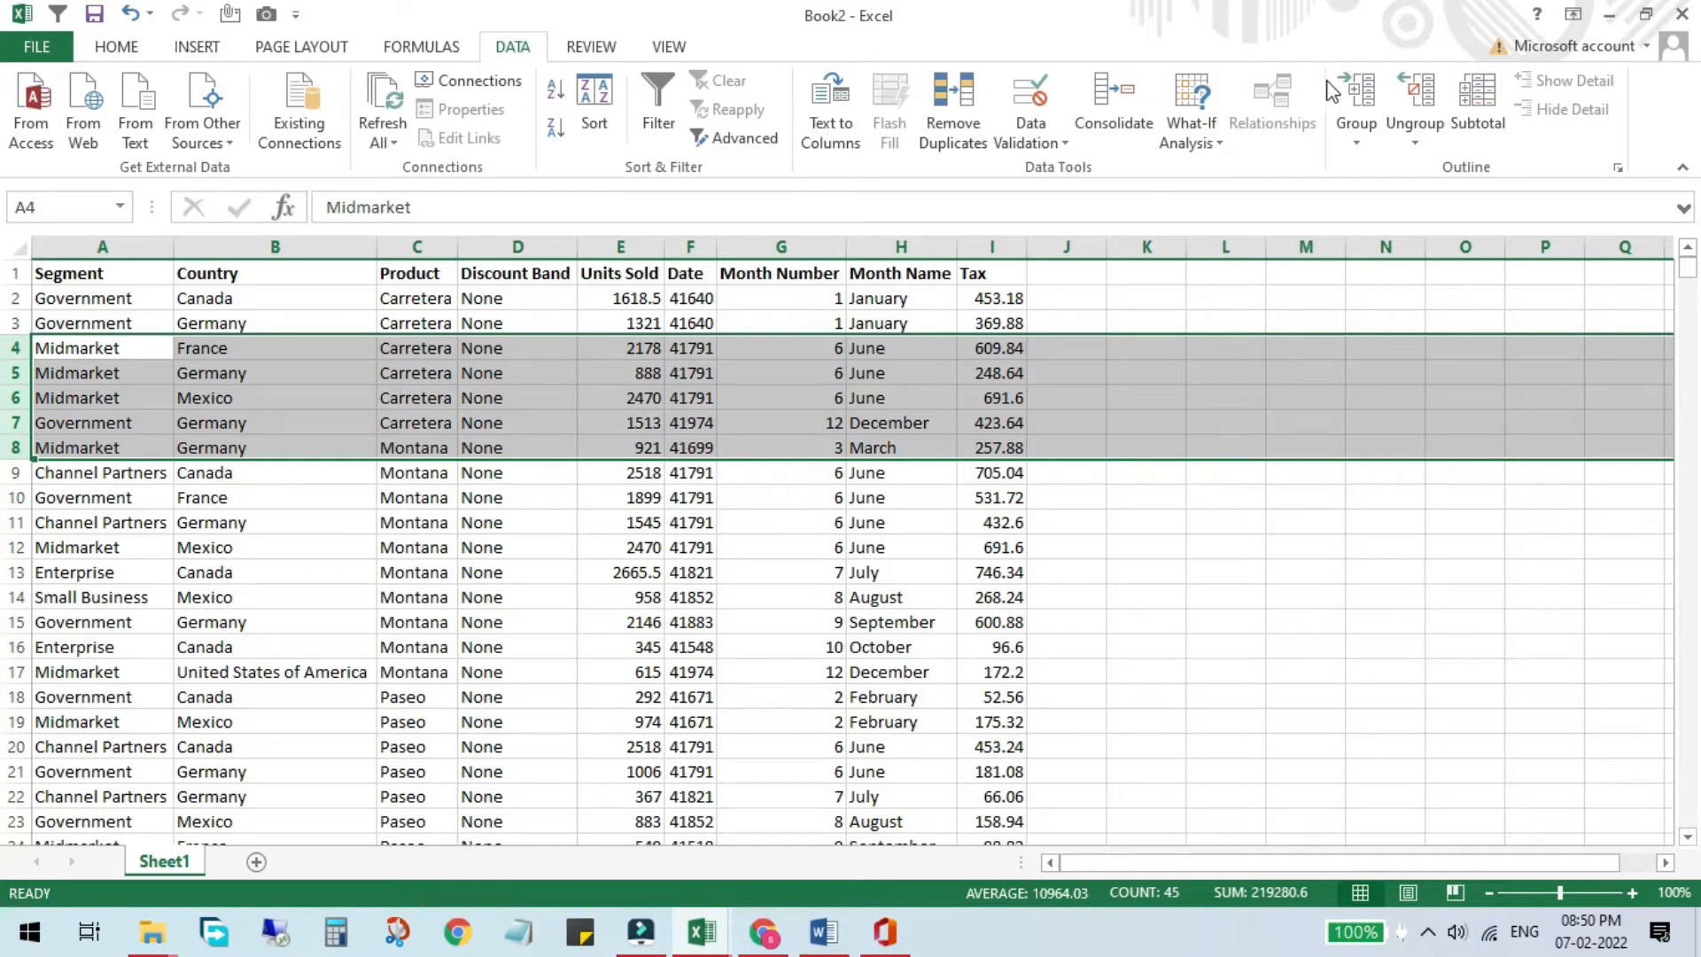
click(1358, 96)
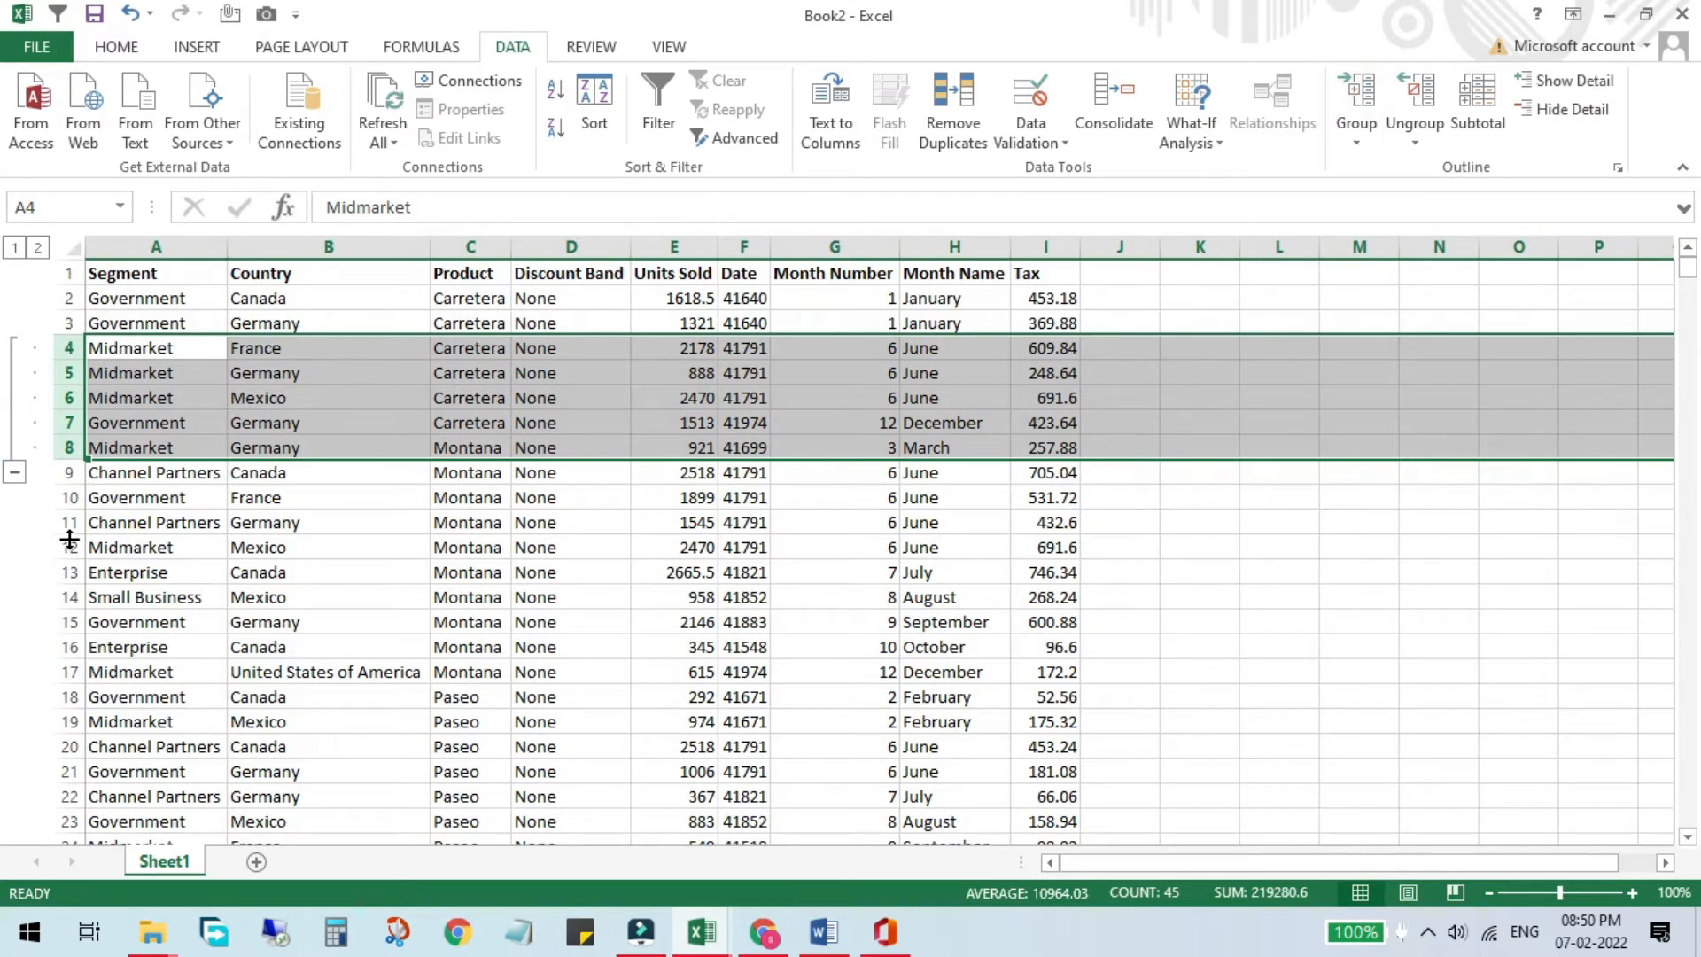
- Create two more outline groups, one for rows 12 through 20 and one for rows 26 through 31
drag(70, 548, 70, 747)
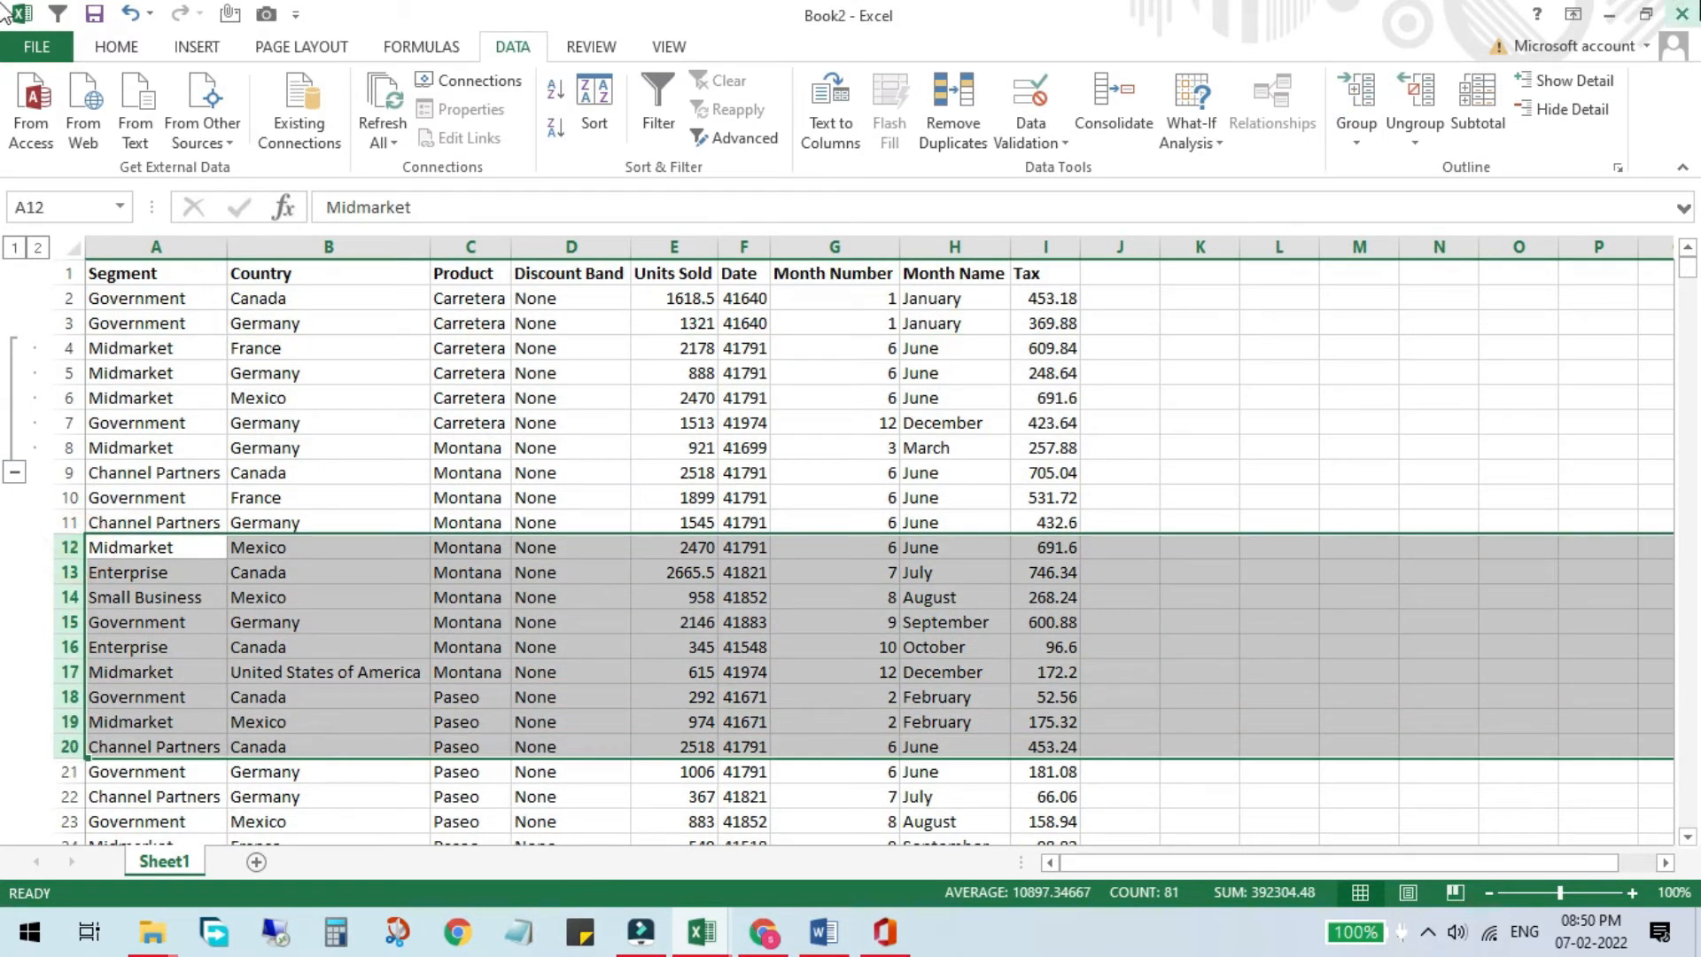
click(1356, 131)
scroll(355, 602, down, 3)
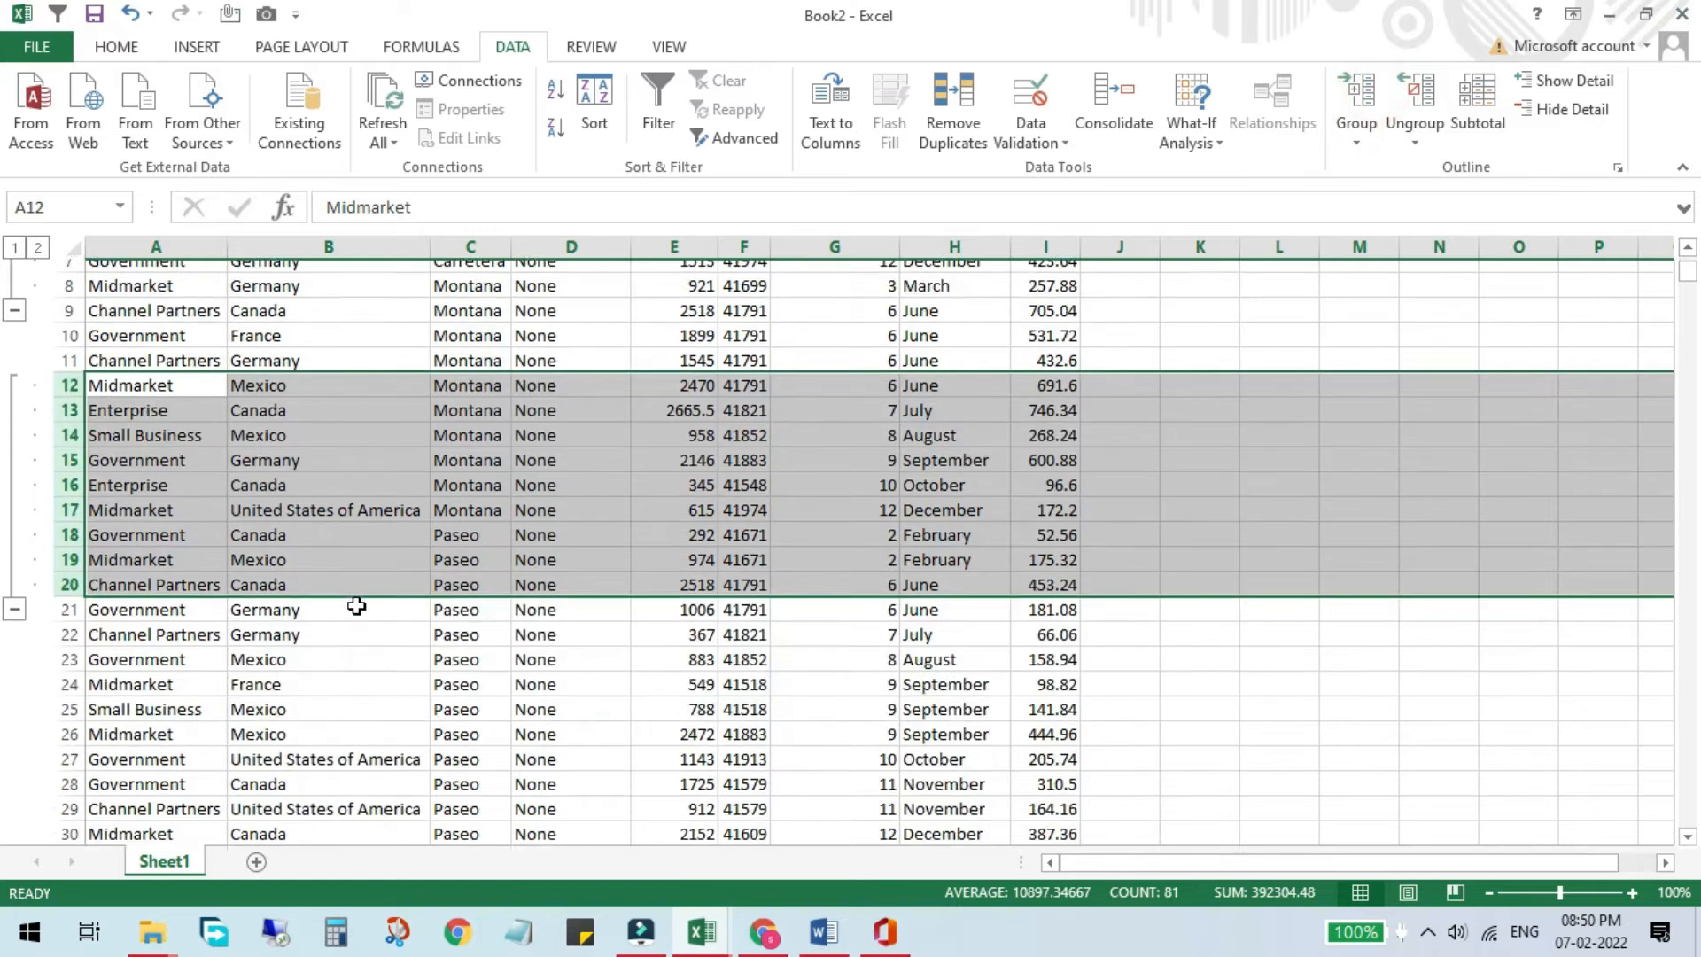
drag(70, 671, 70, 797)
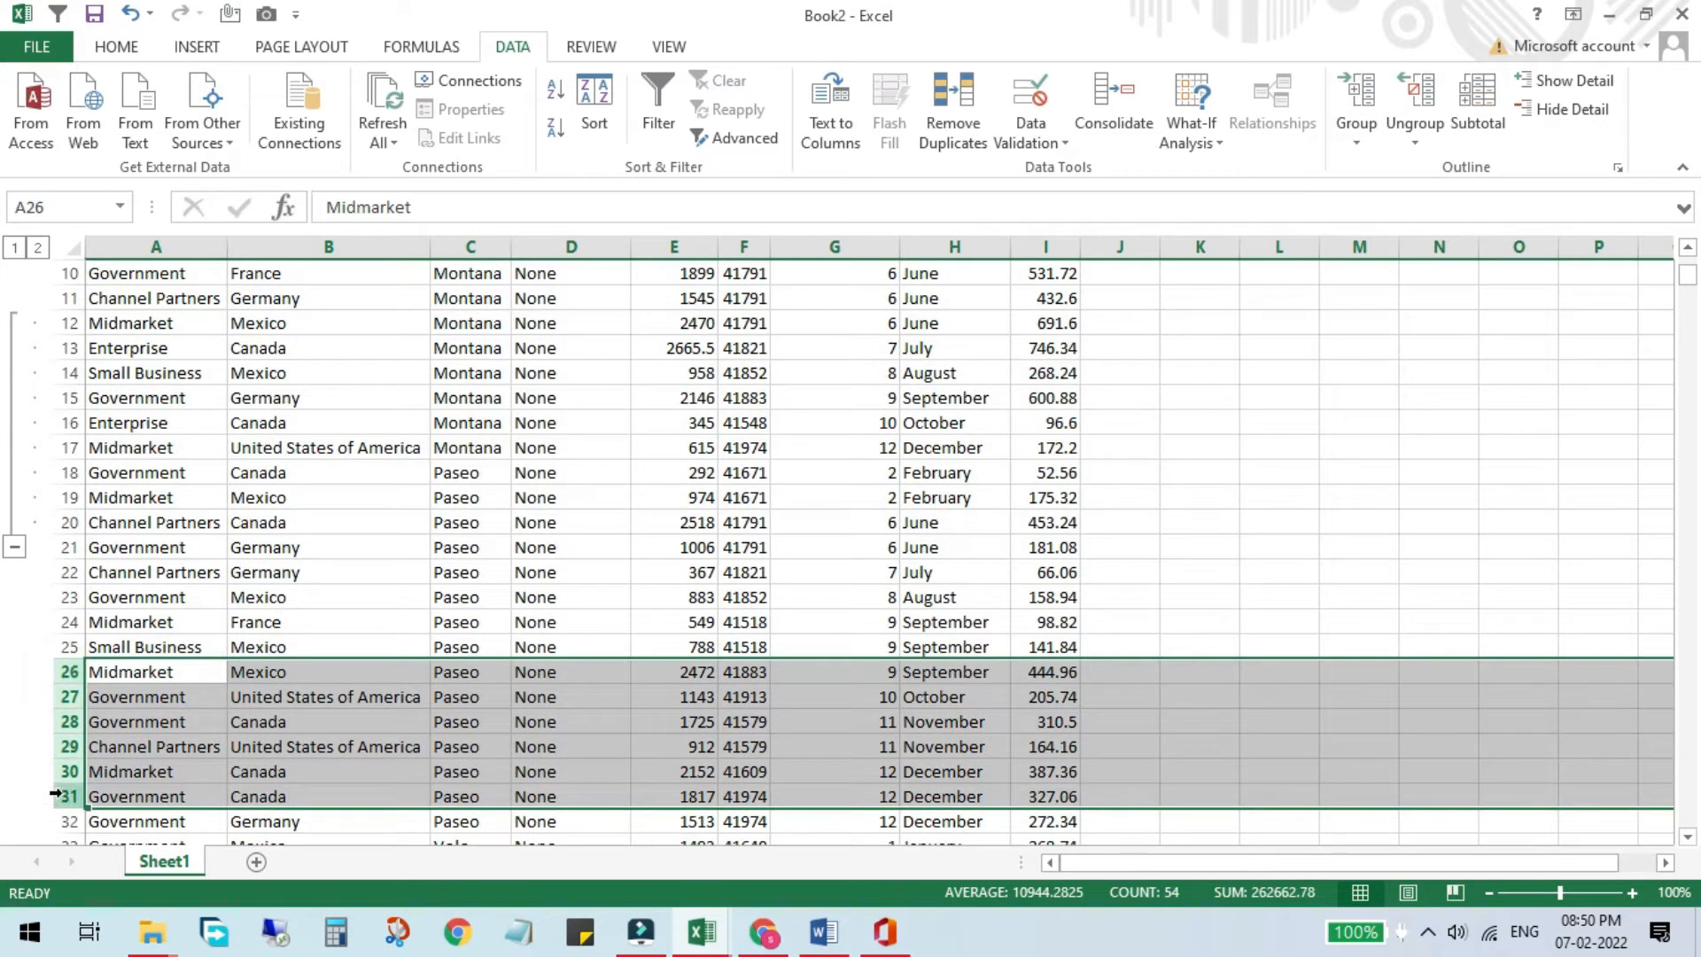
click(1356, 93)
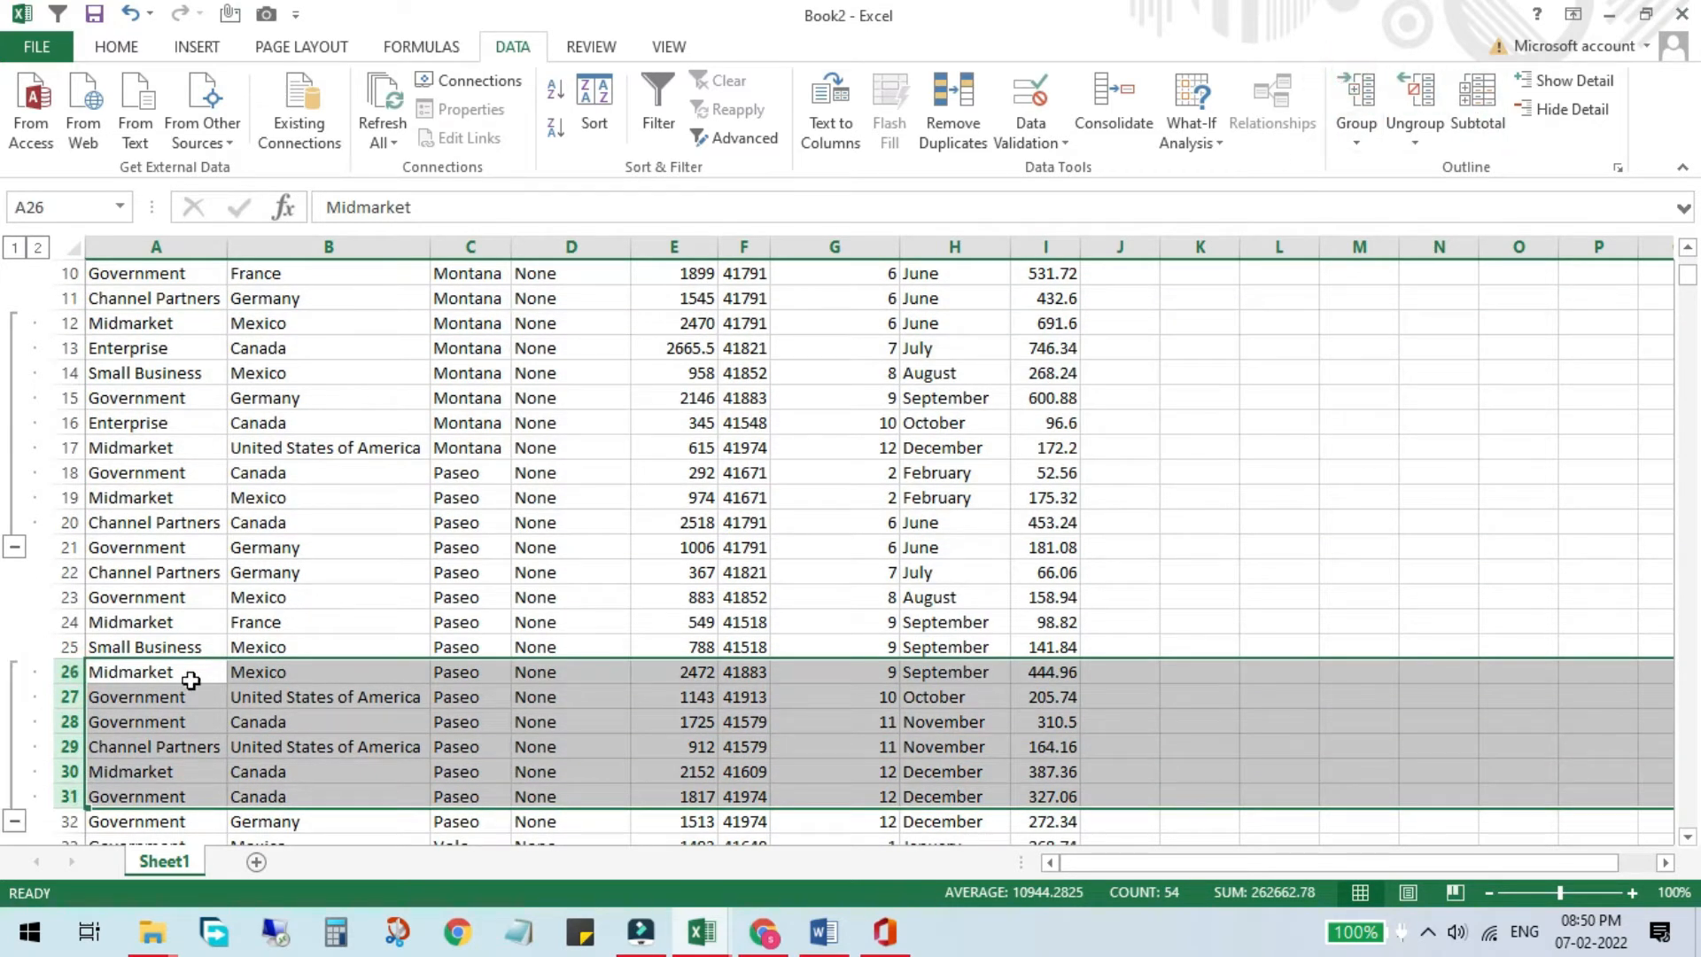
- Collapse all three row groups, and expand only the group of rows 12 through 20 again
click(14, 821)
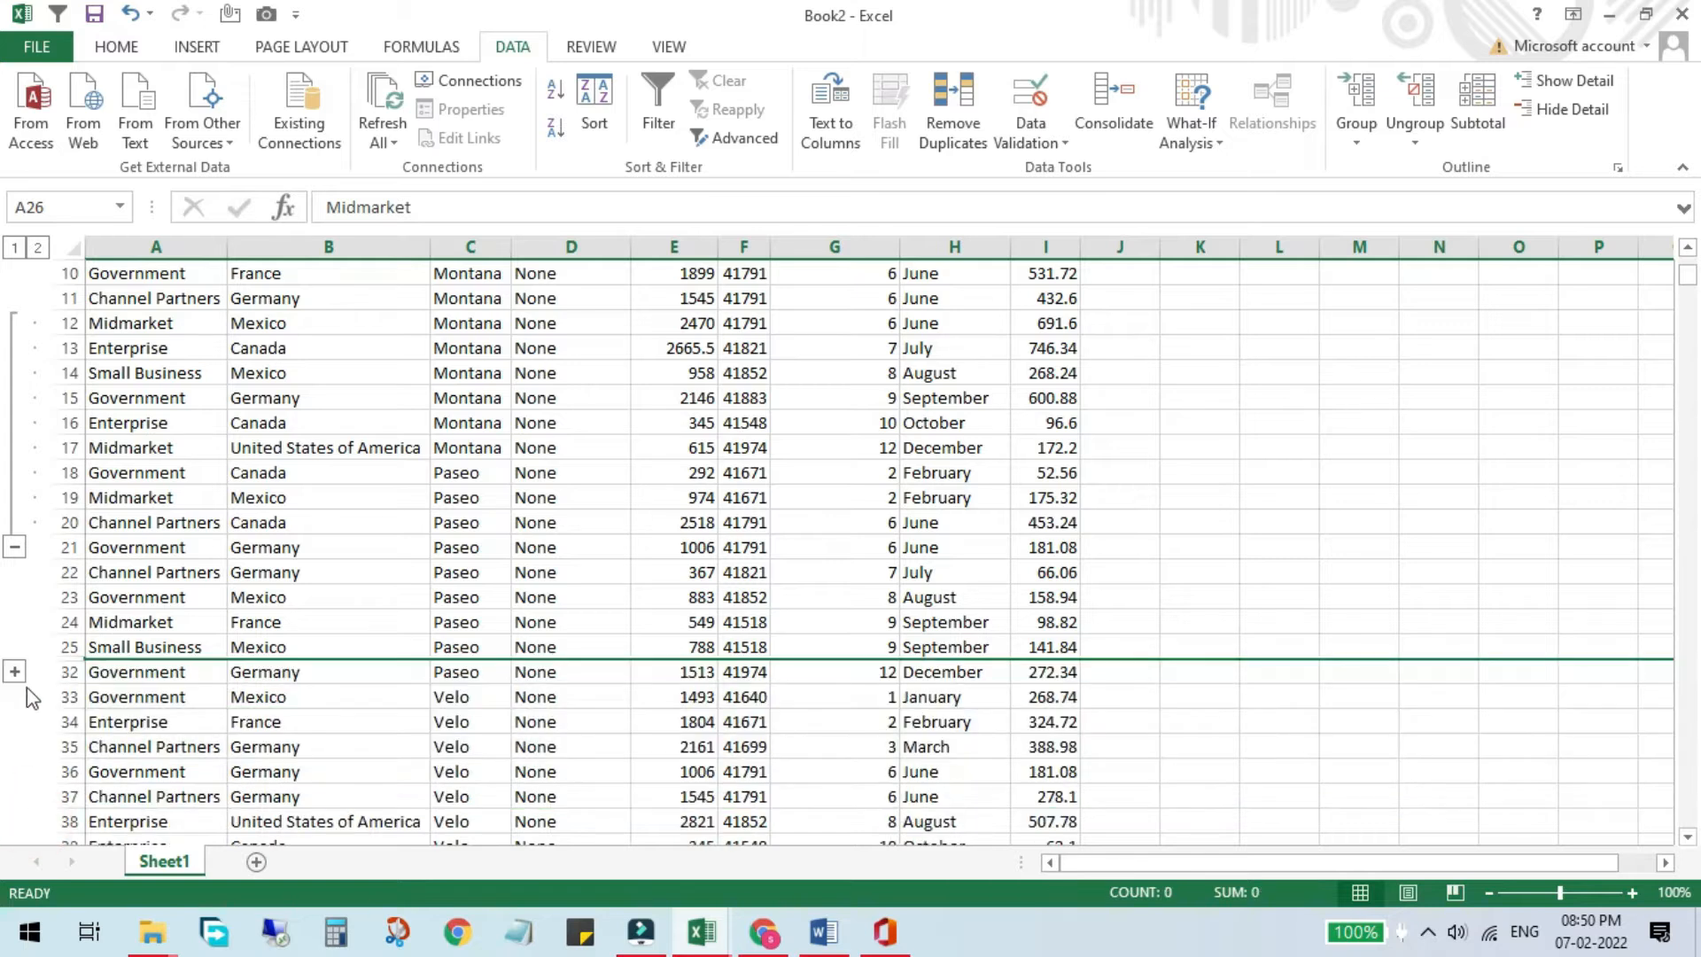
click(14, 546)
scroll(22, 496, up, 3)
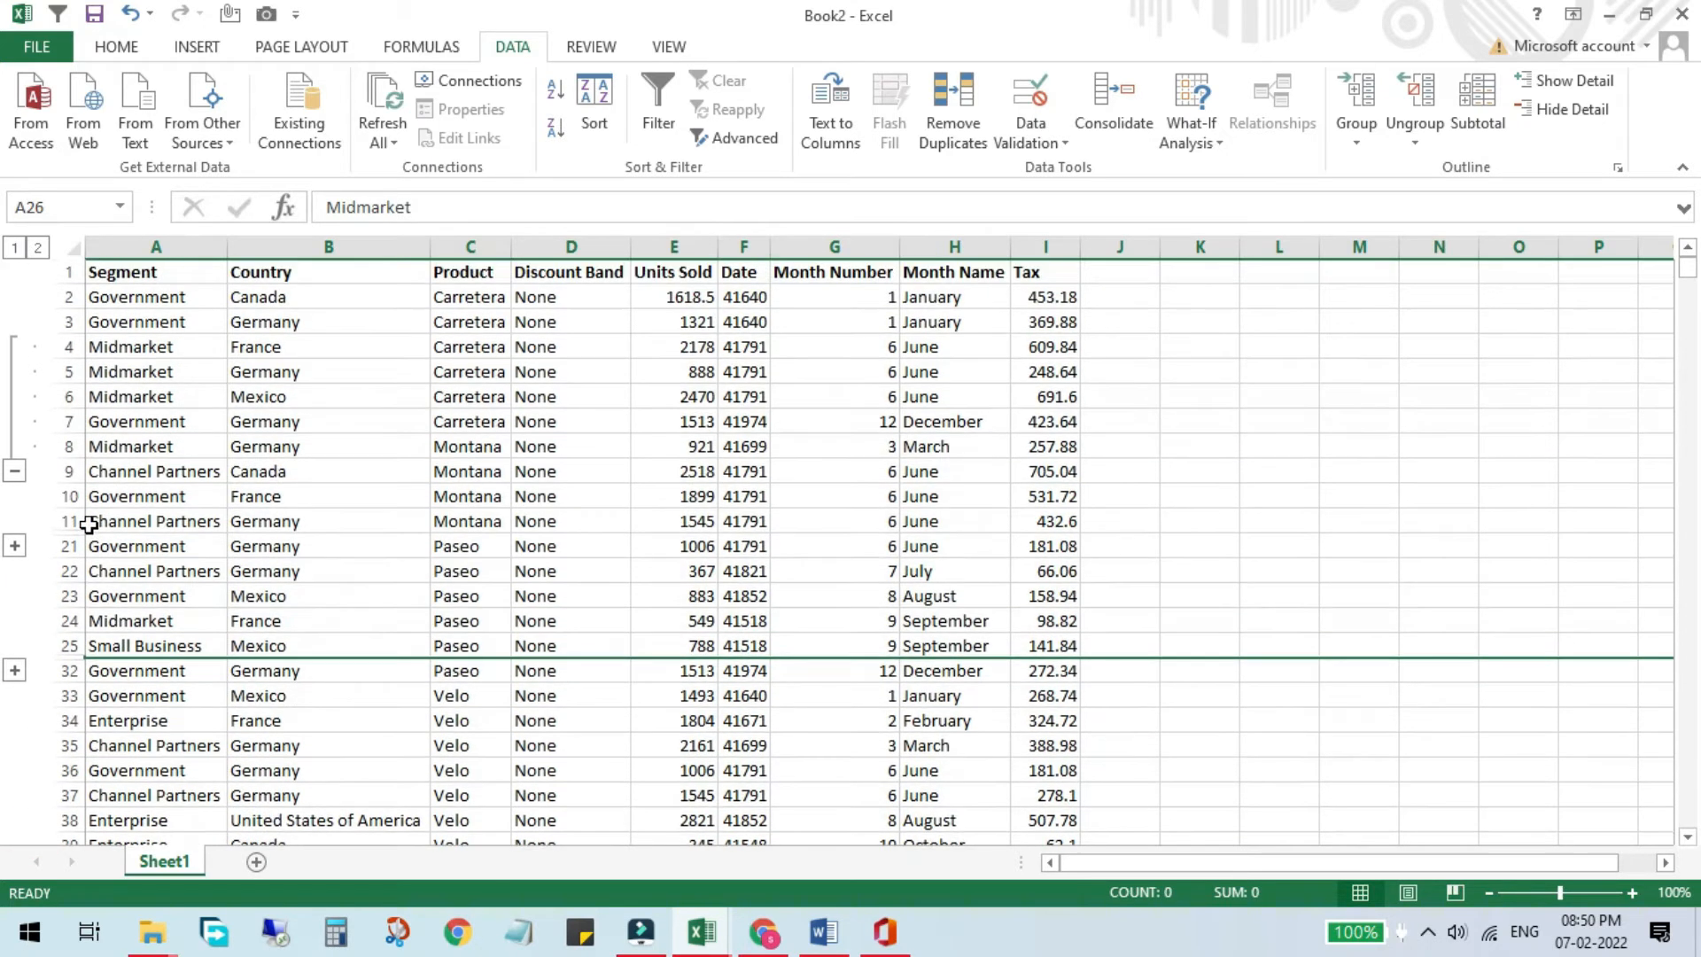
click(15, 472)
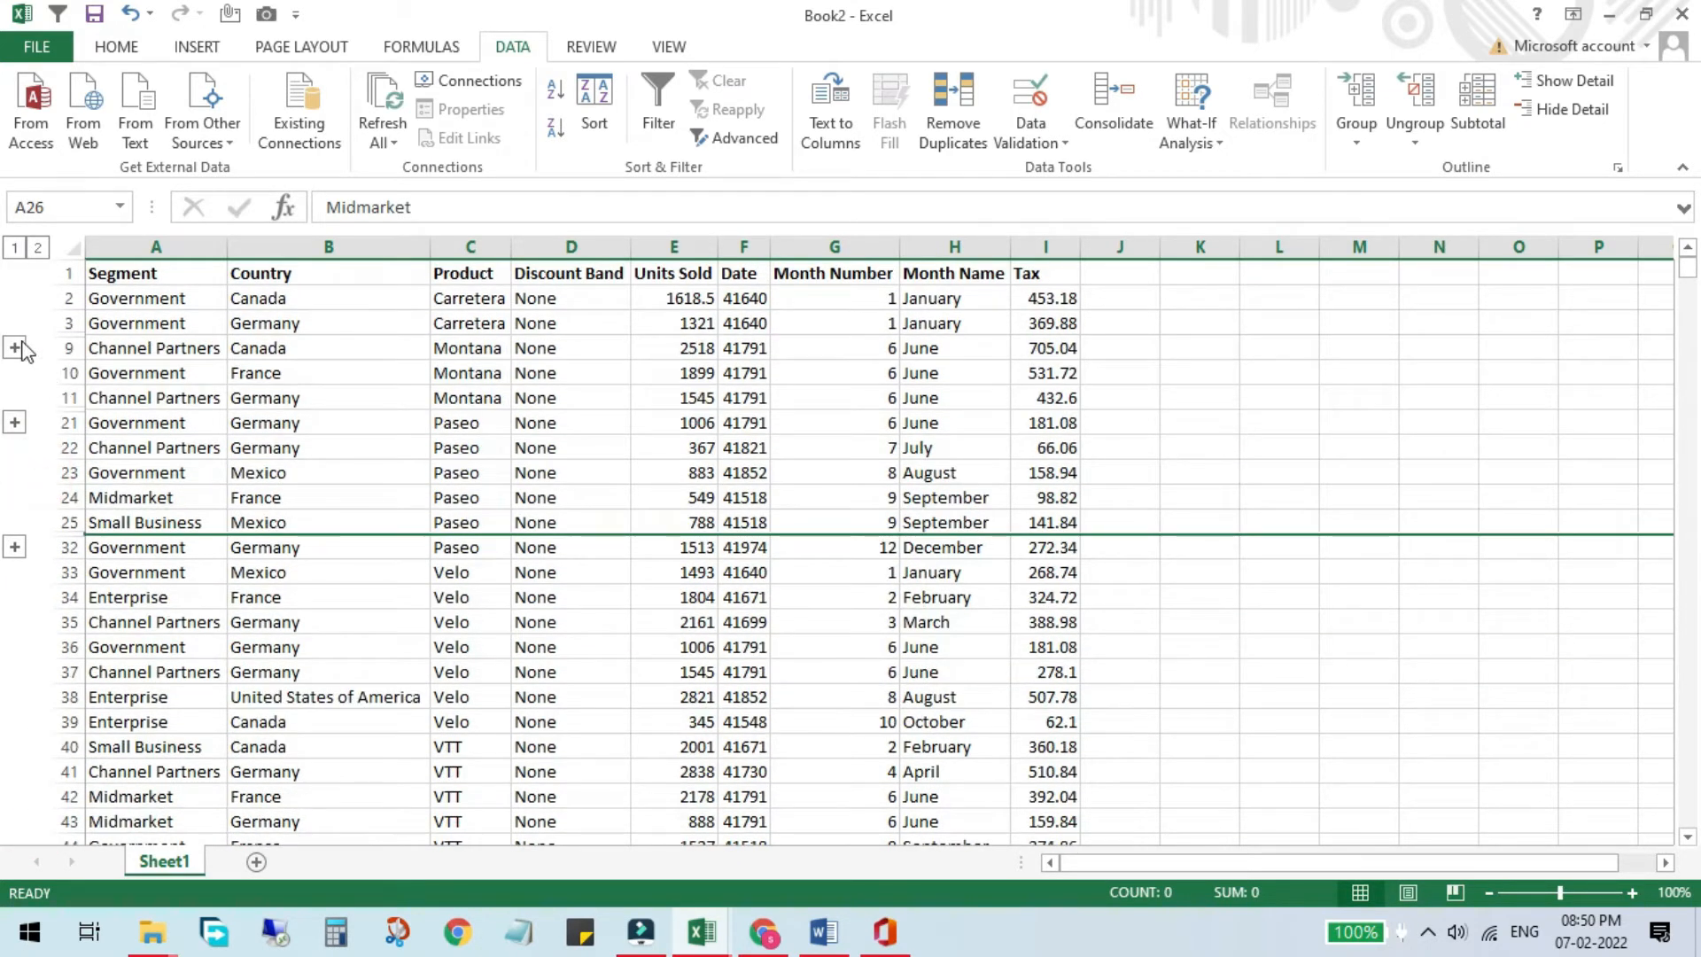
click(14, 422)
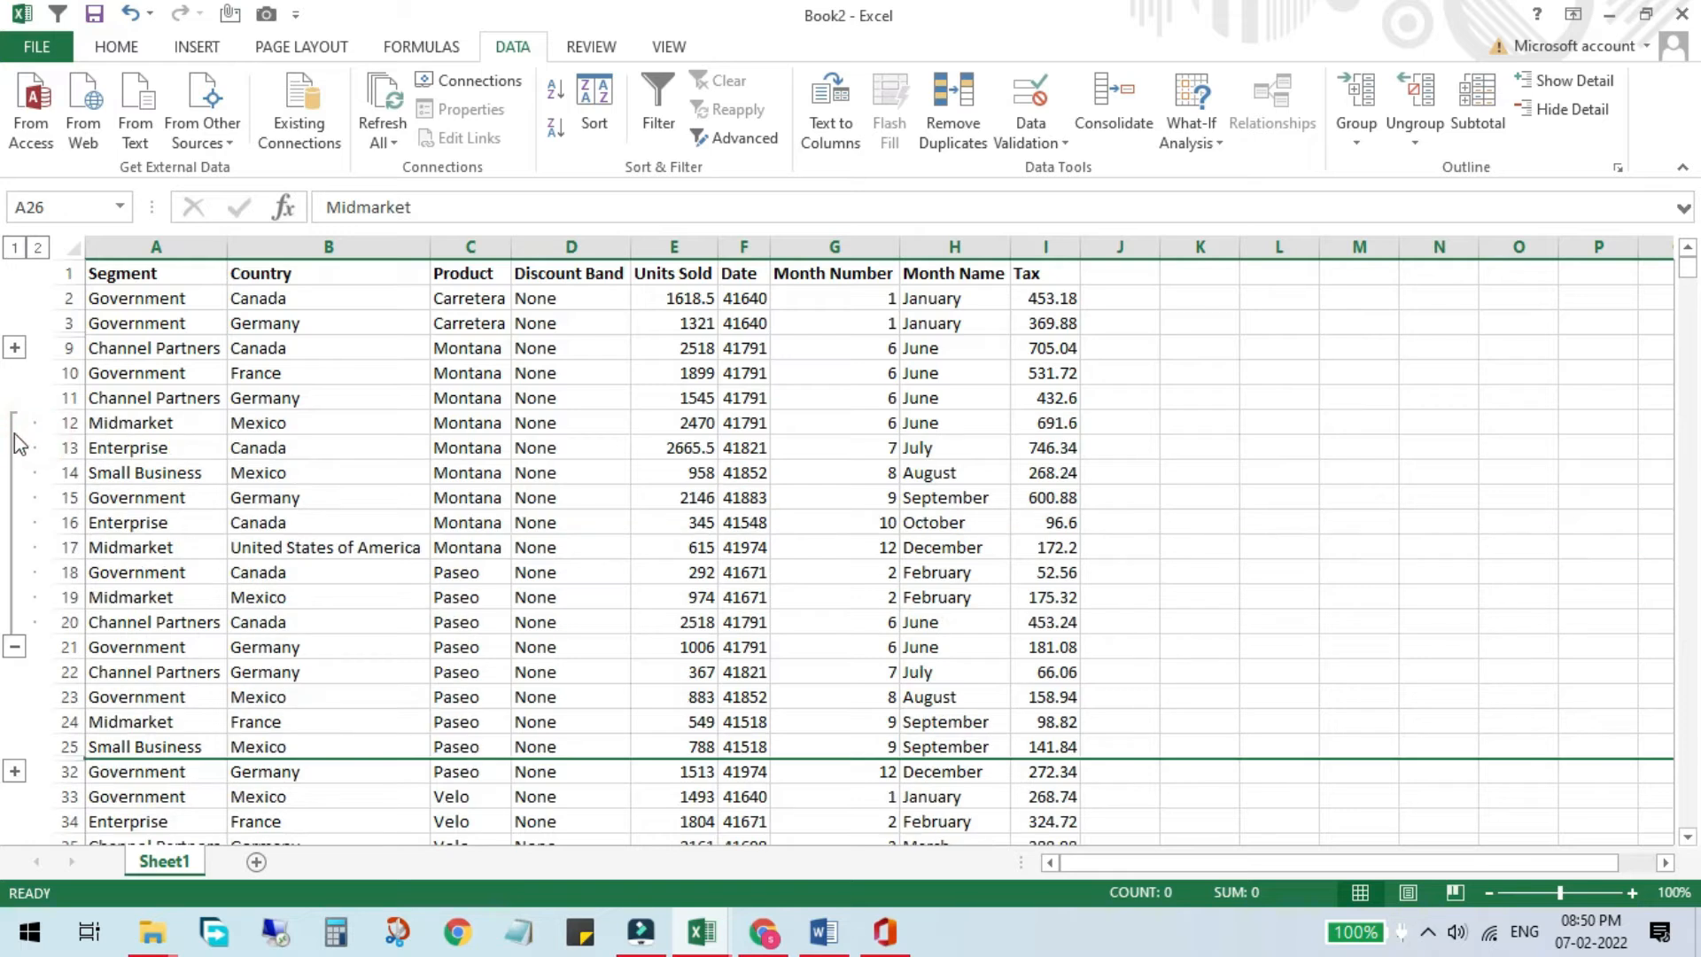
- Ungroup the rows across the entire data table
click(157, 422)
key(ctrl+a)
click(1415, 93)
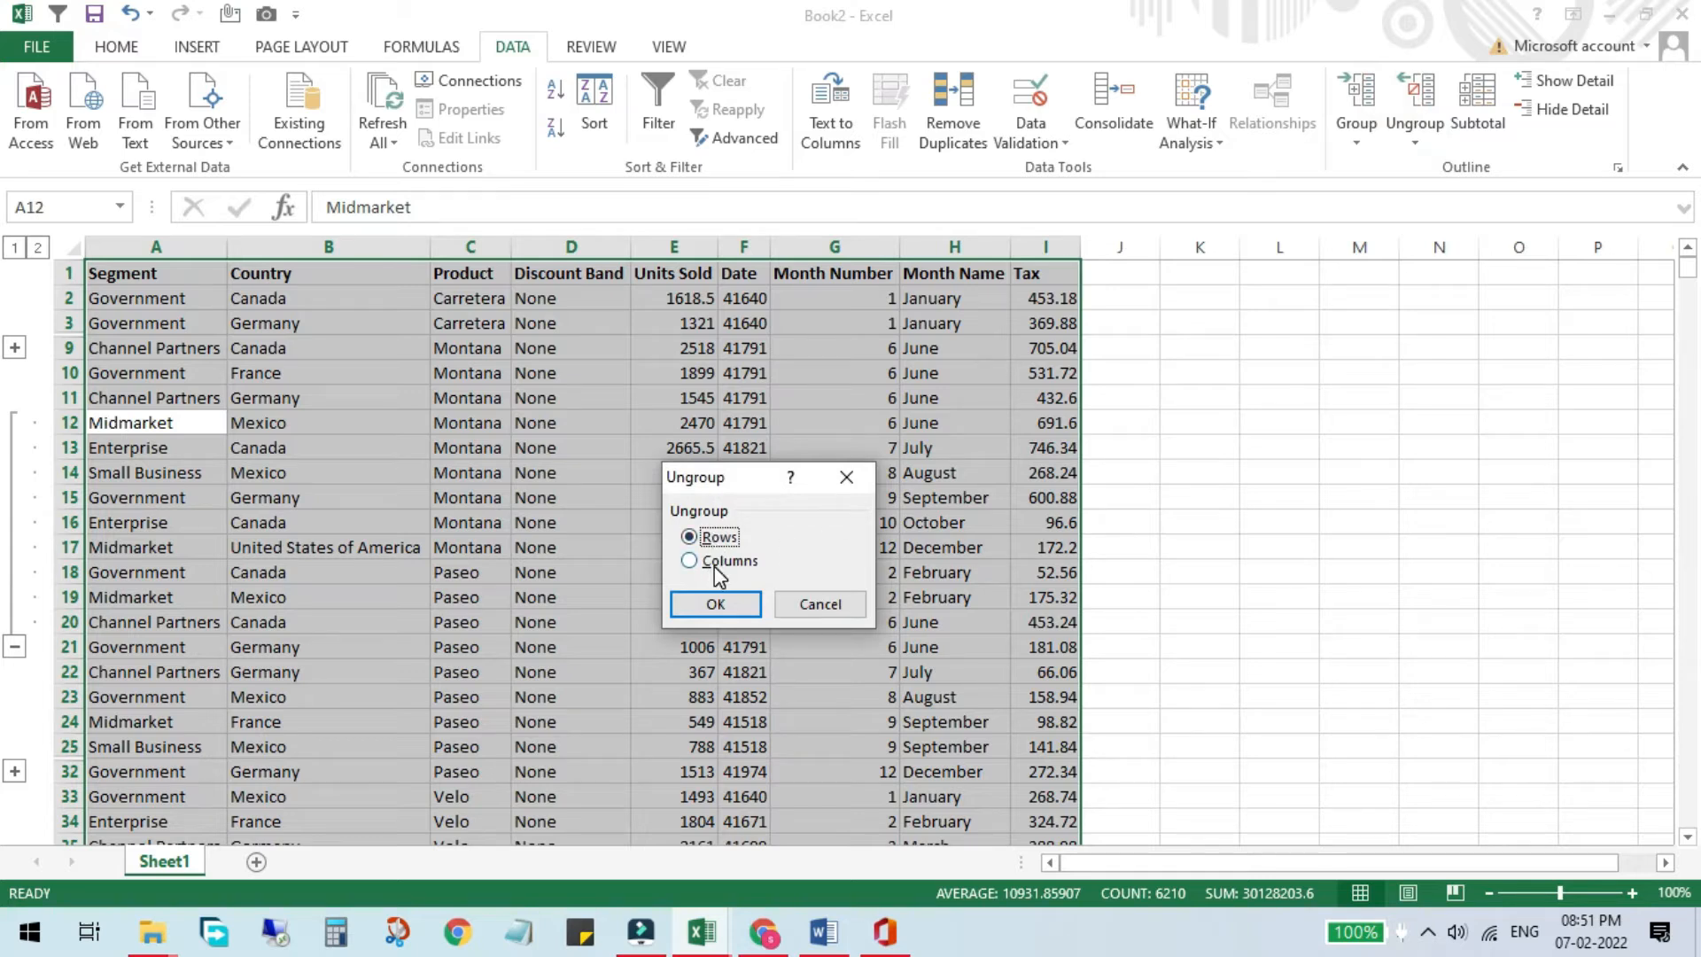
click(720, 602)
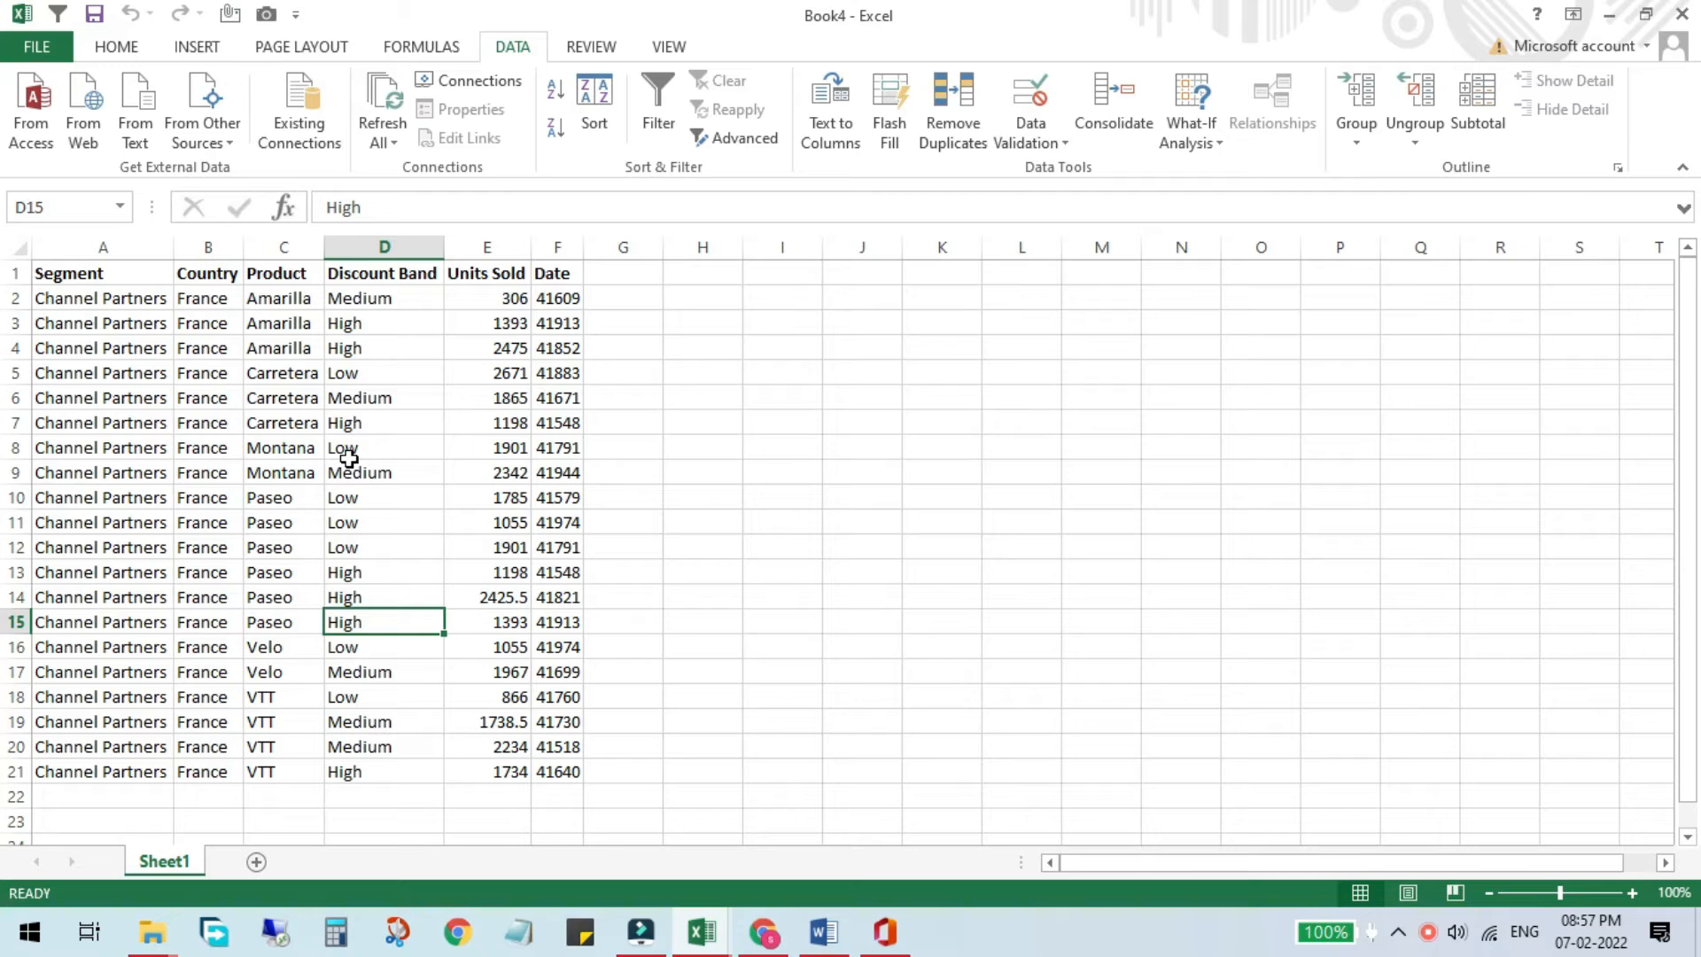
- Sort the Book4 table by the Product column from A to Z
drag(111, 277, 565, 778)
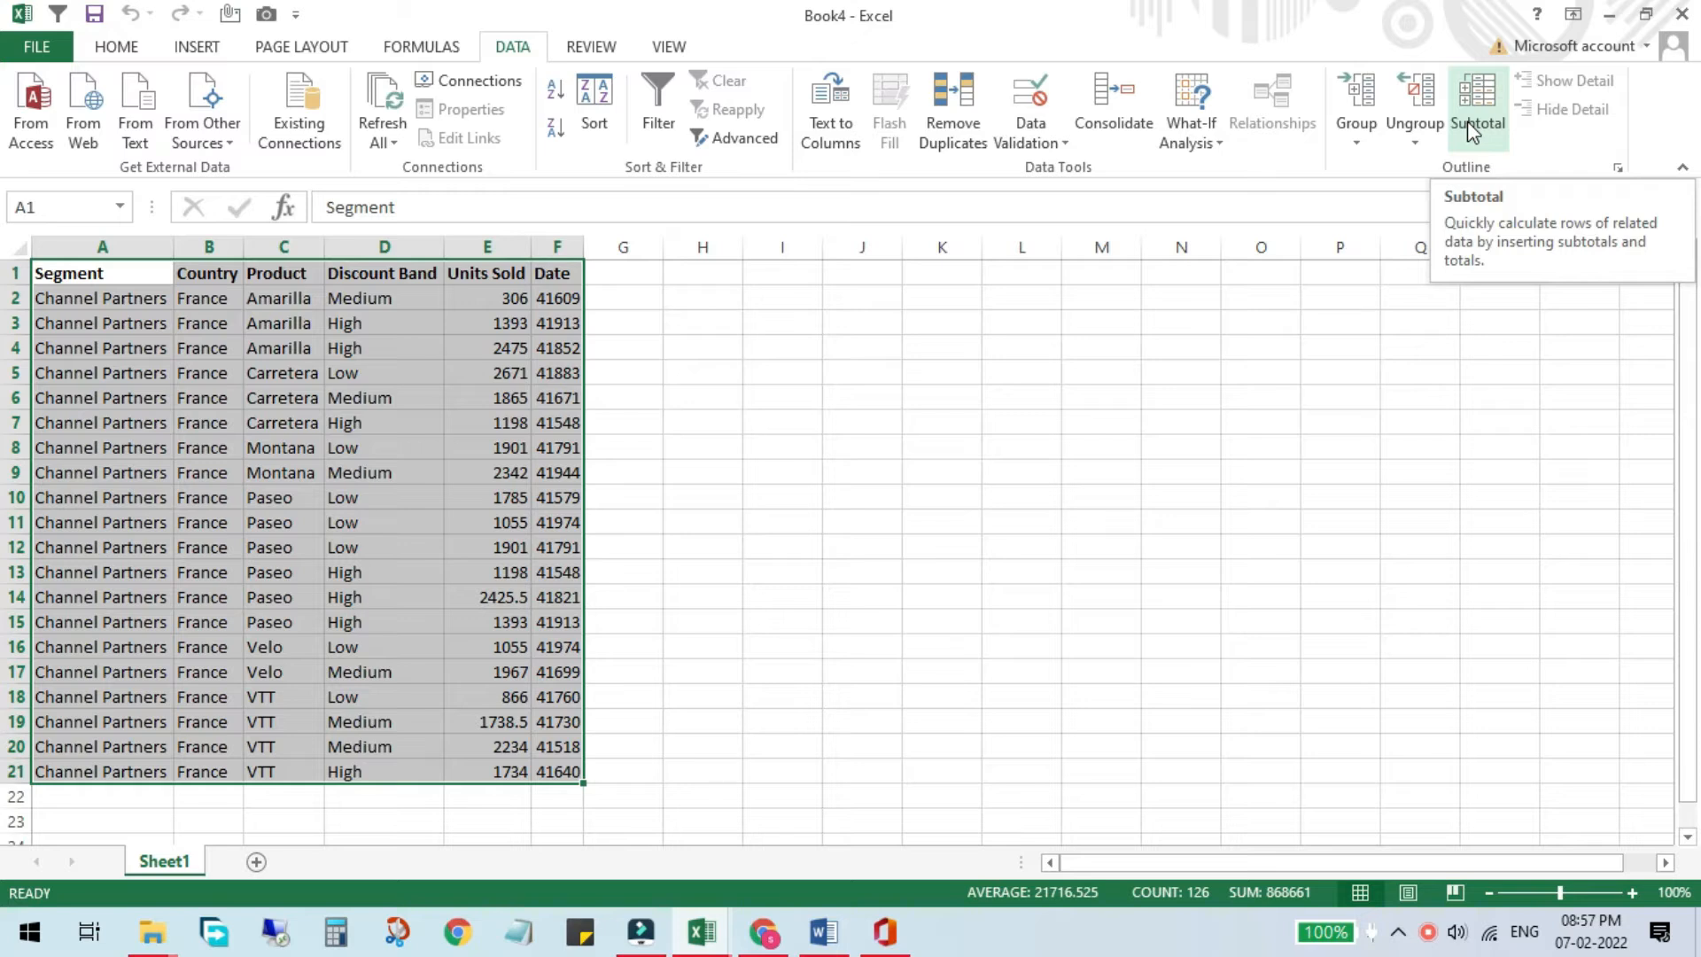
click(299, 303)
drag(299, 302, 281, 786)
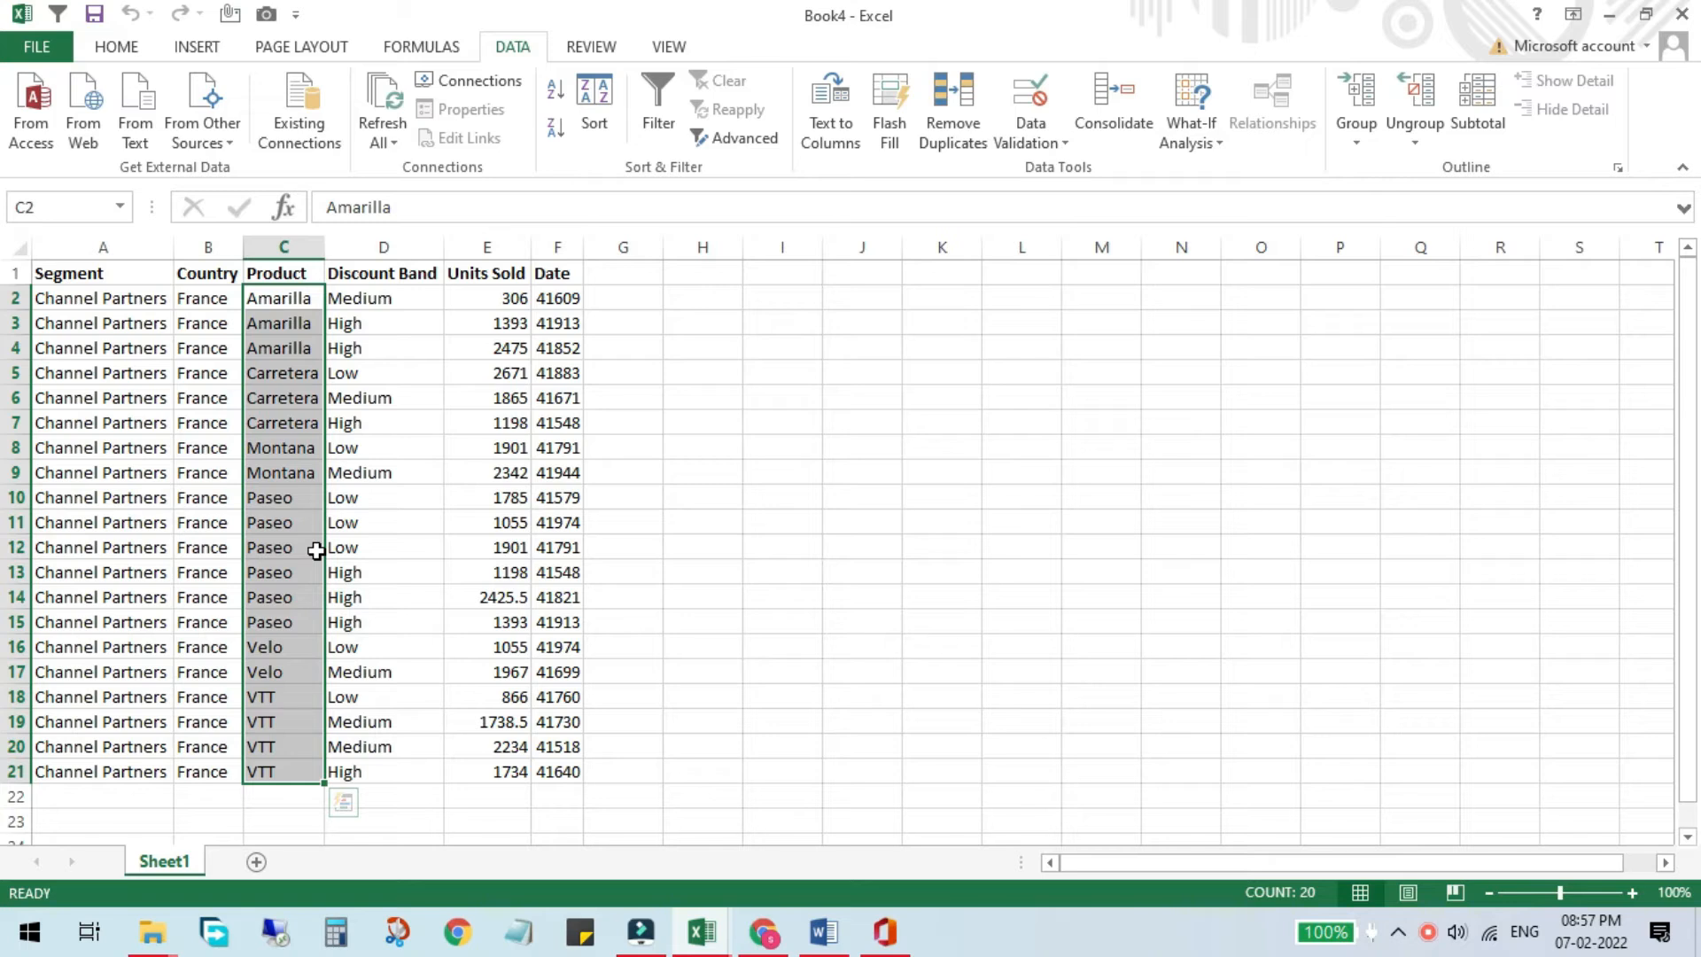
click(292, 303)
click(555, 91)
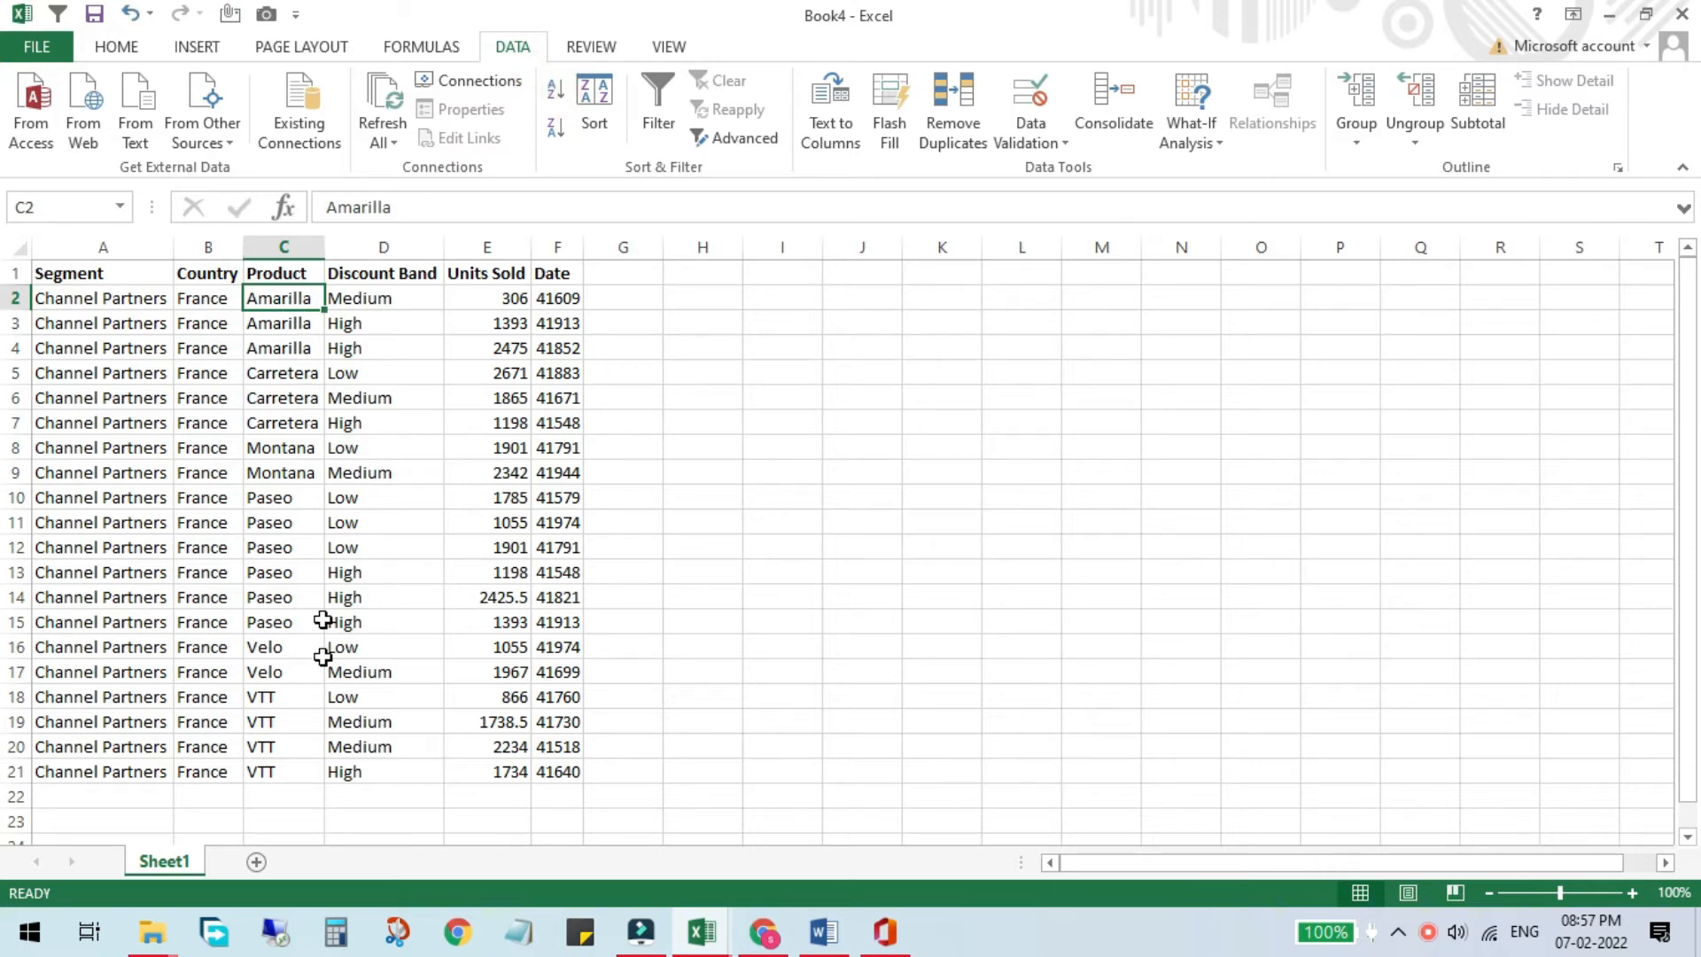
- Sort the table by Discount Band from Z to A, followed by a sort on Product from A to Z
click(372, 300)
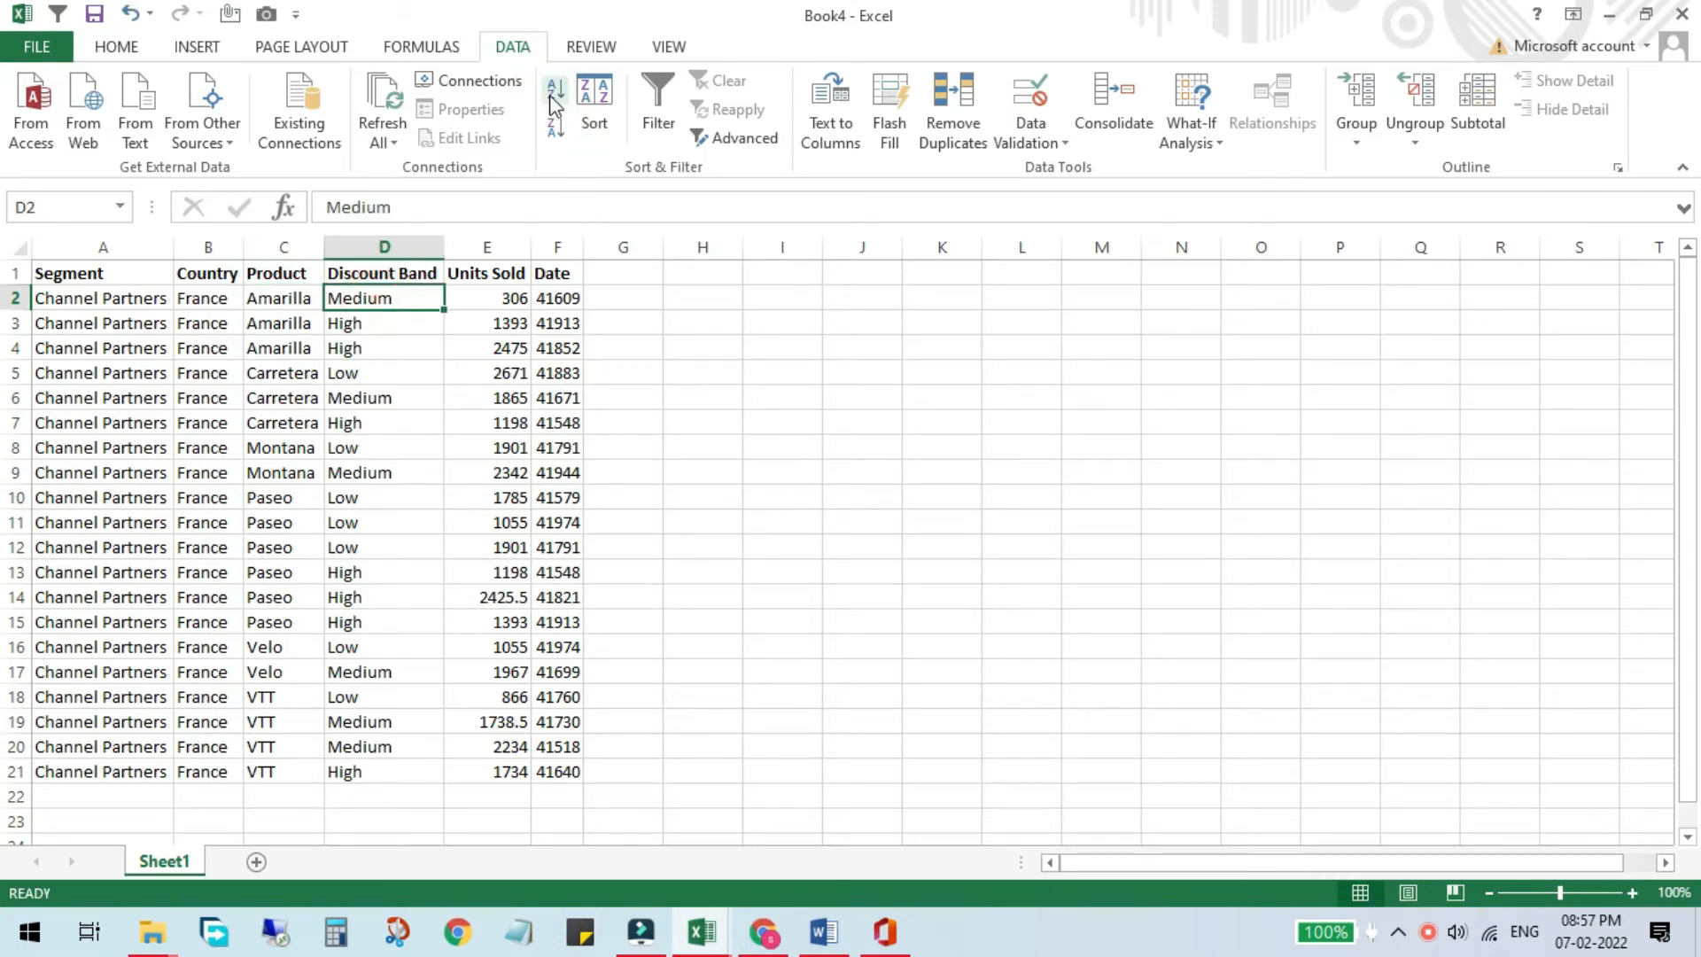
click(552, 137)
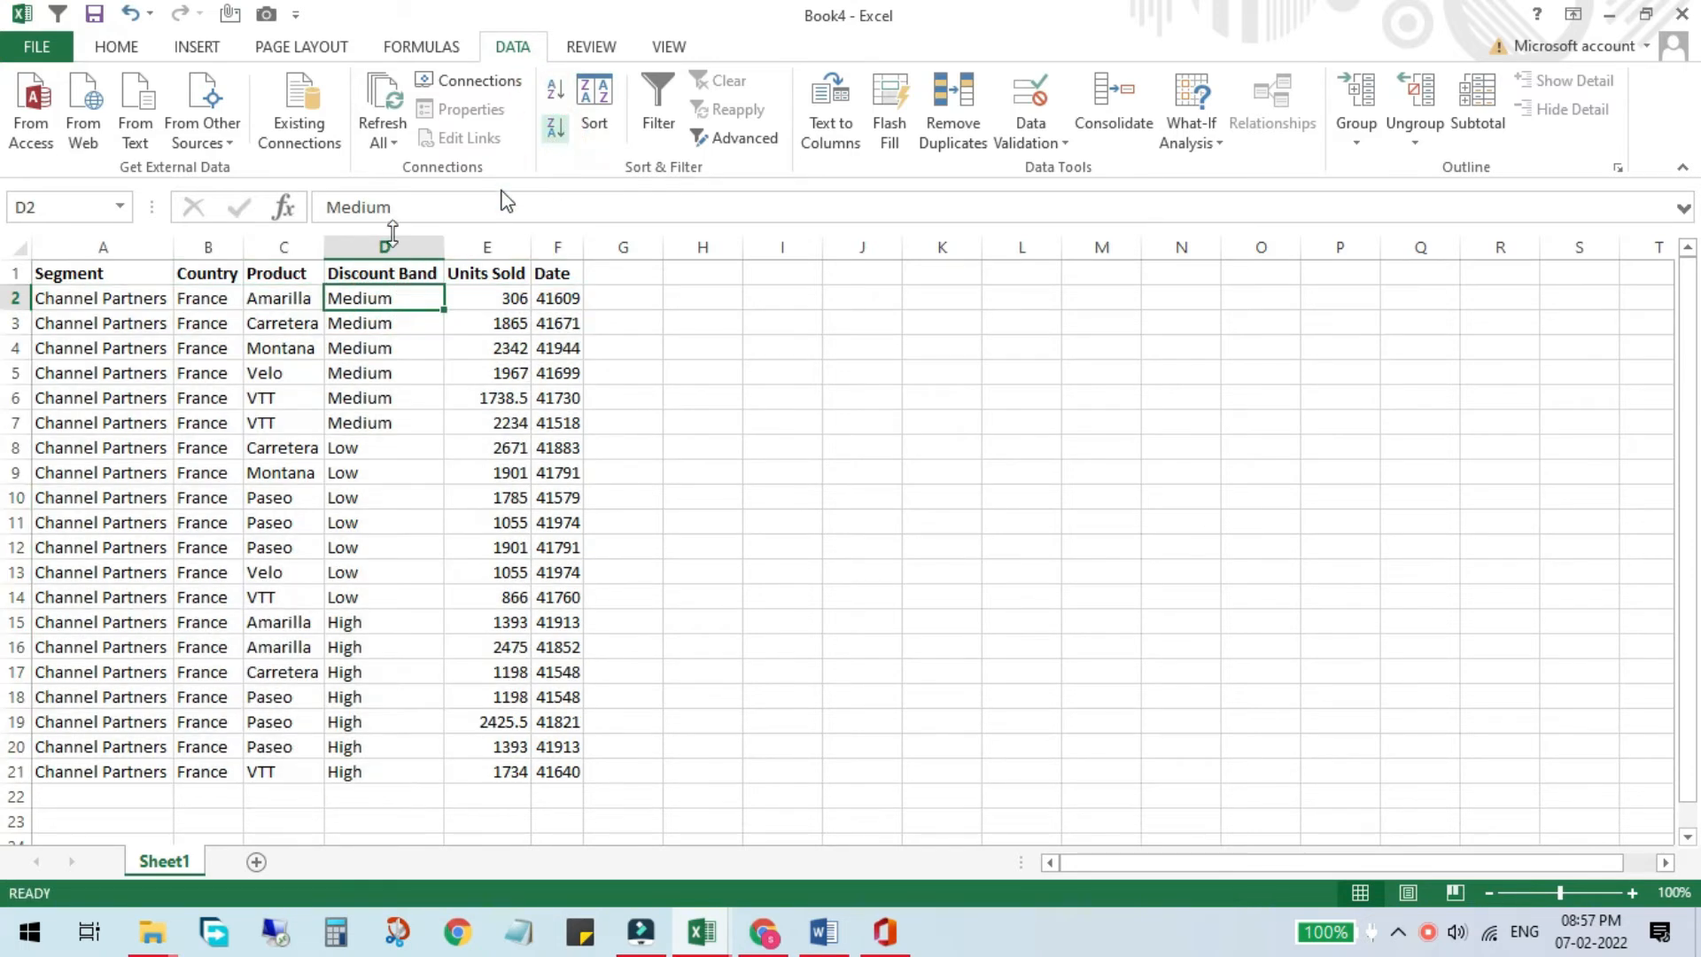
click(278, 299)
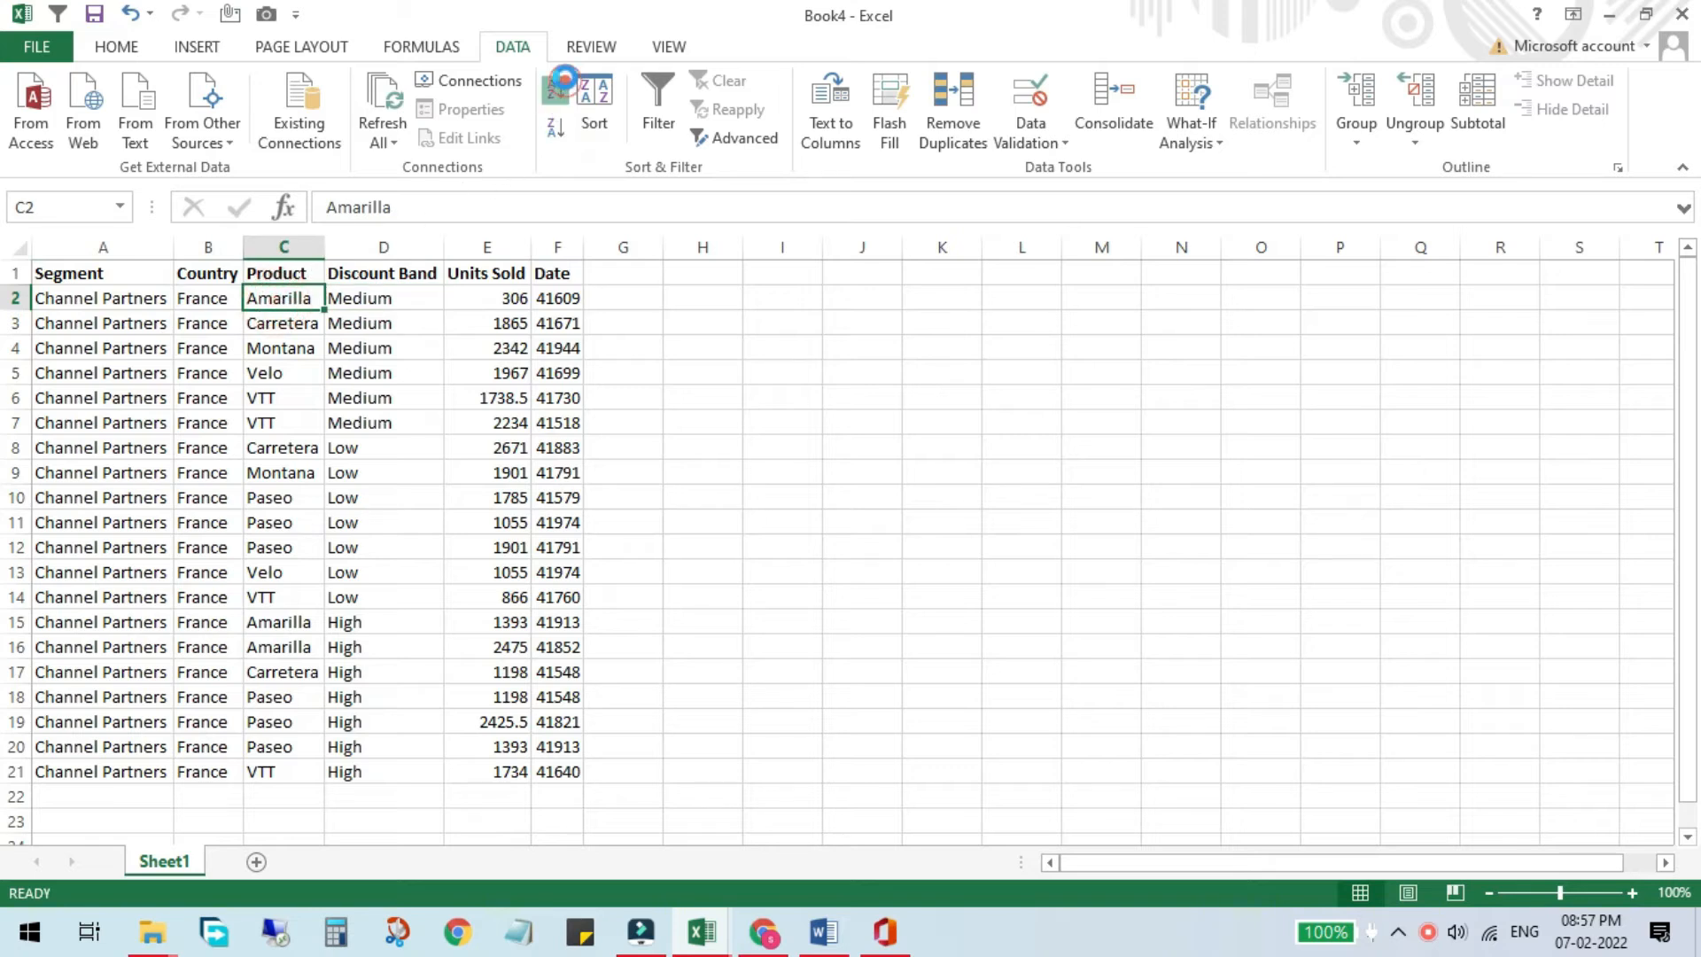
click(565, 84)
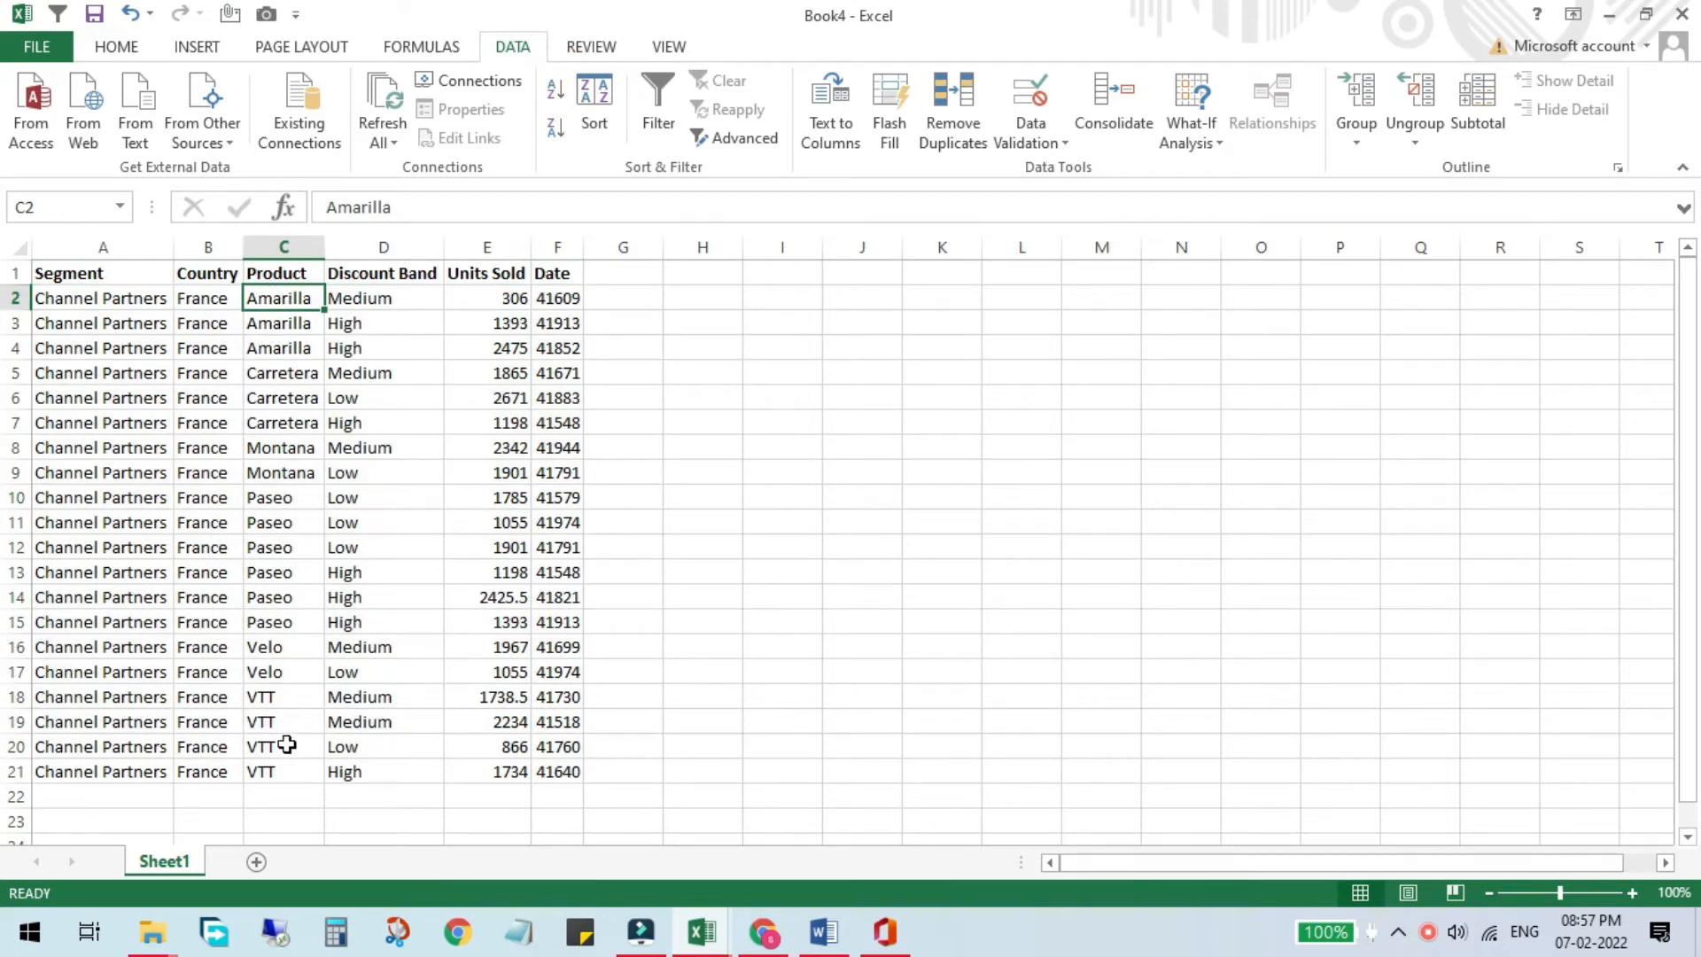
- Start a subtotal for the whole table, grouped at each change in Product
key(ctrl+a)
click(1471, 84)
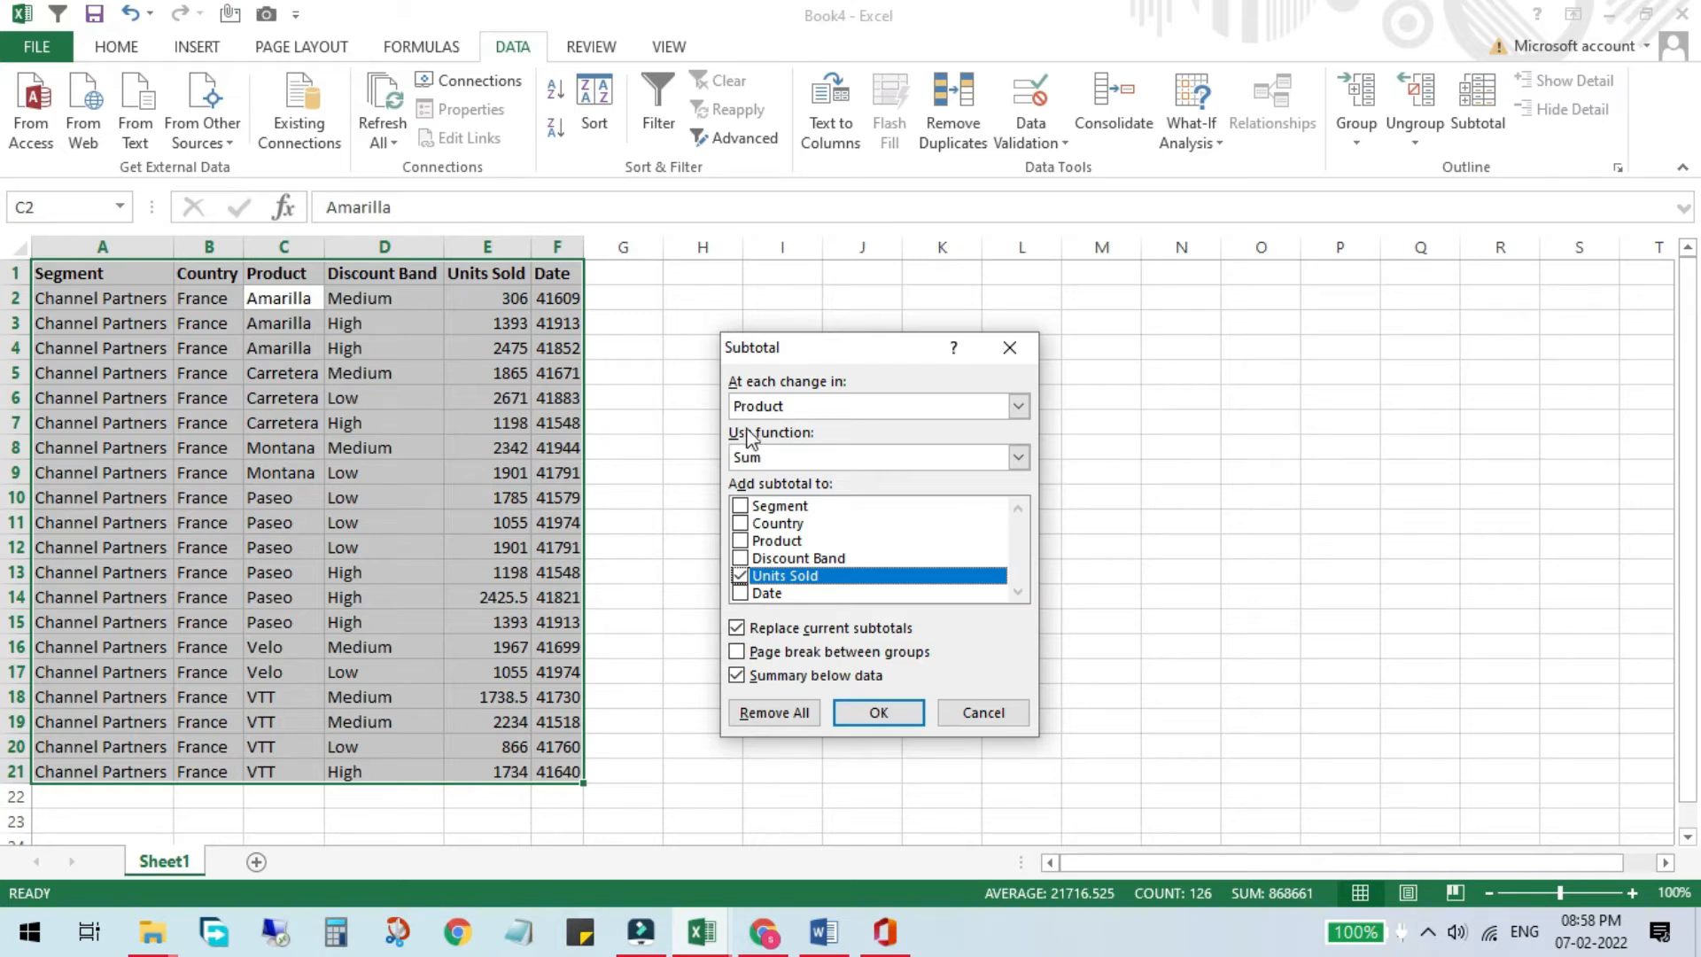
click(786, 412)
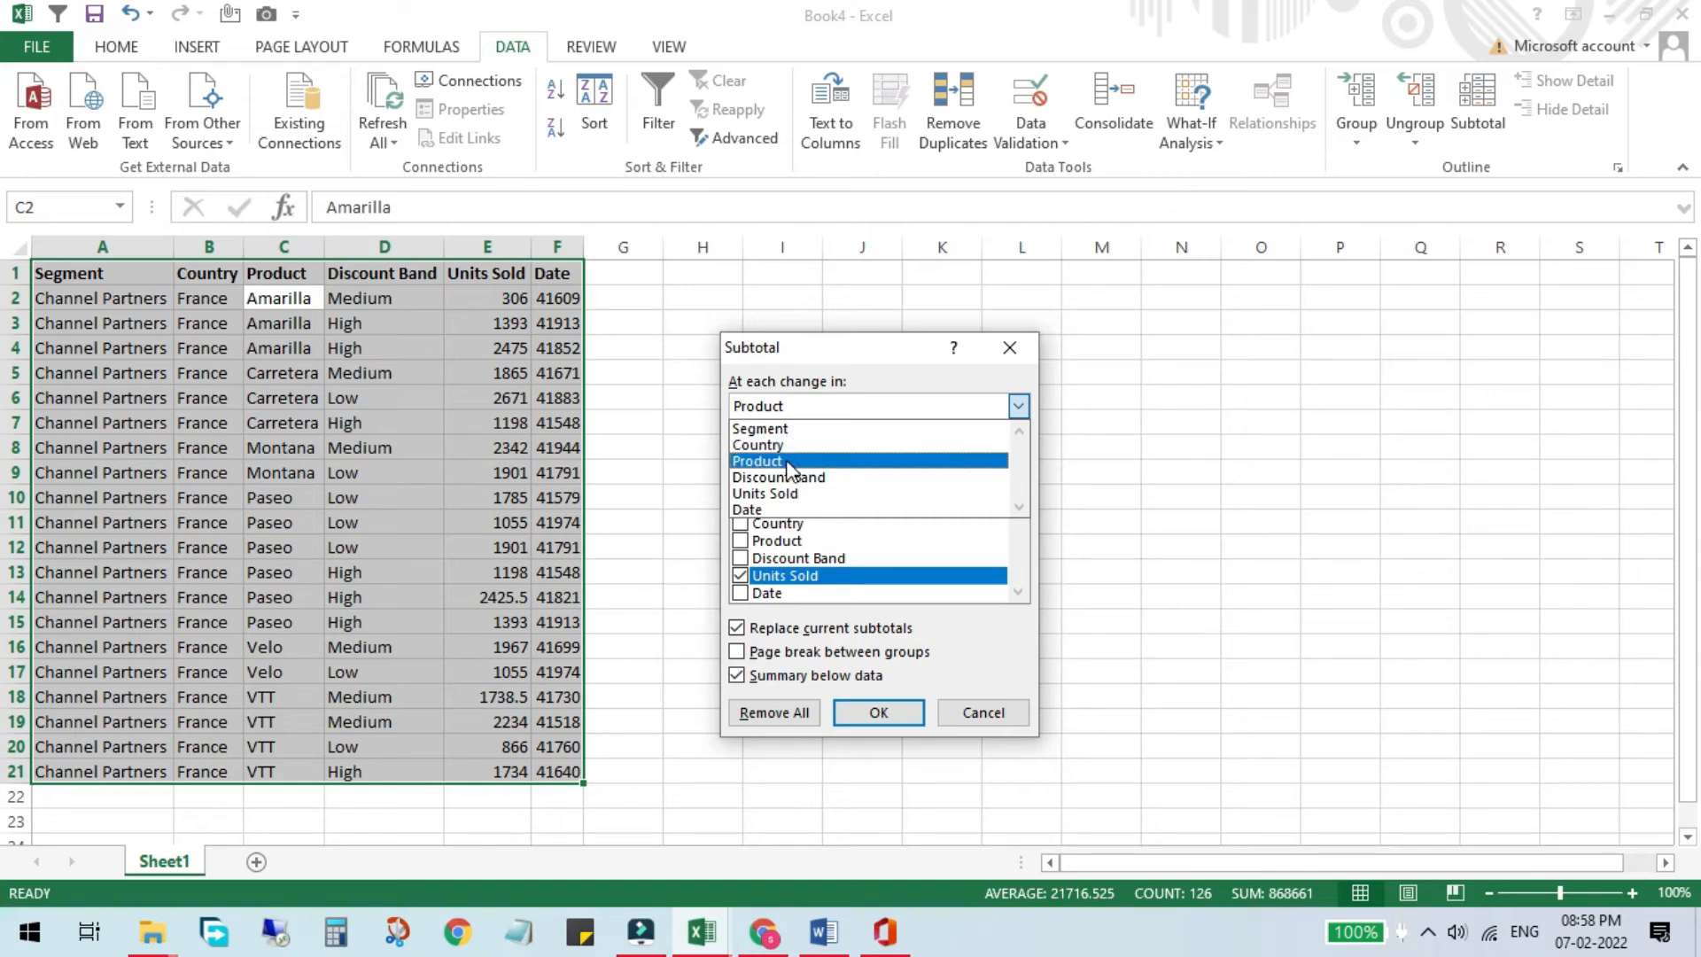
click(787, 462)
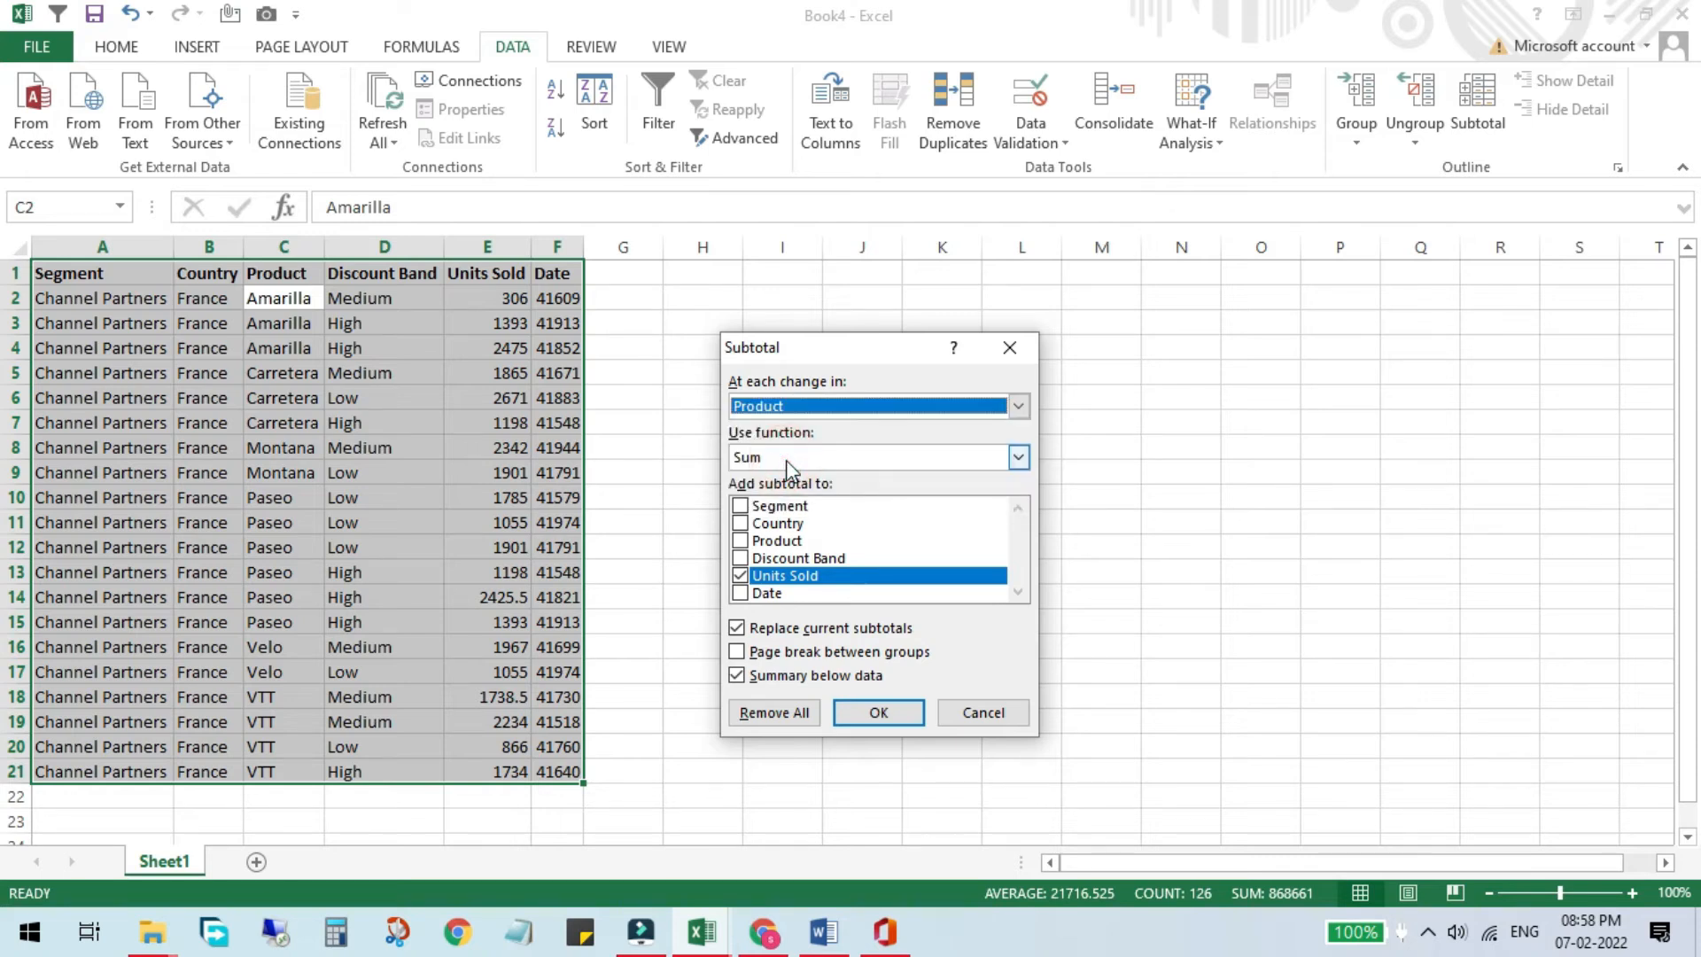
- Browse the available subtotal functions from Sum to Max and choose Sum
click(785, 460)
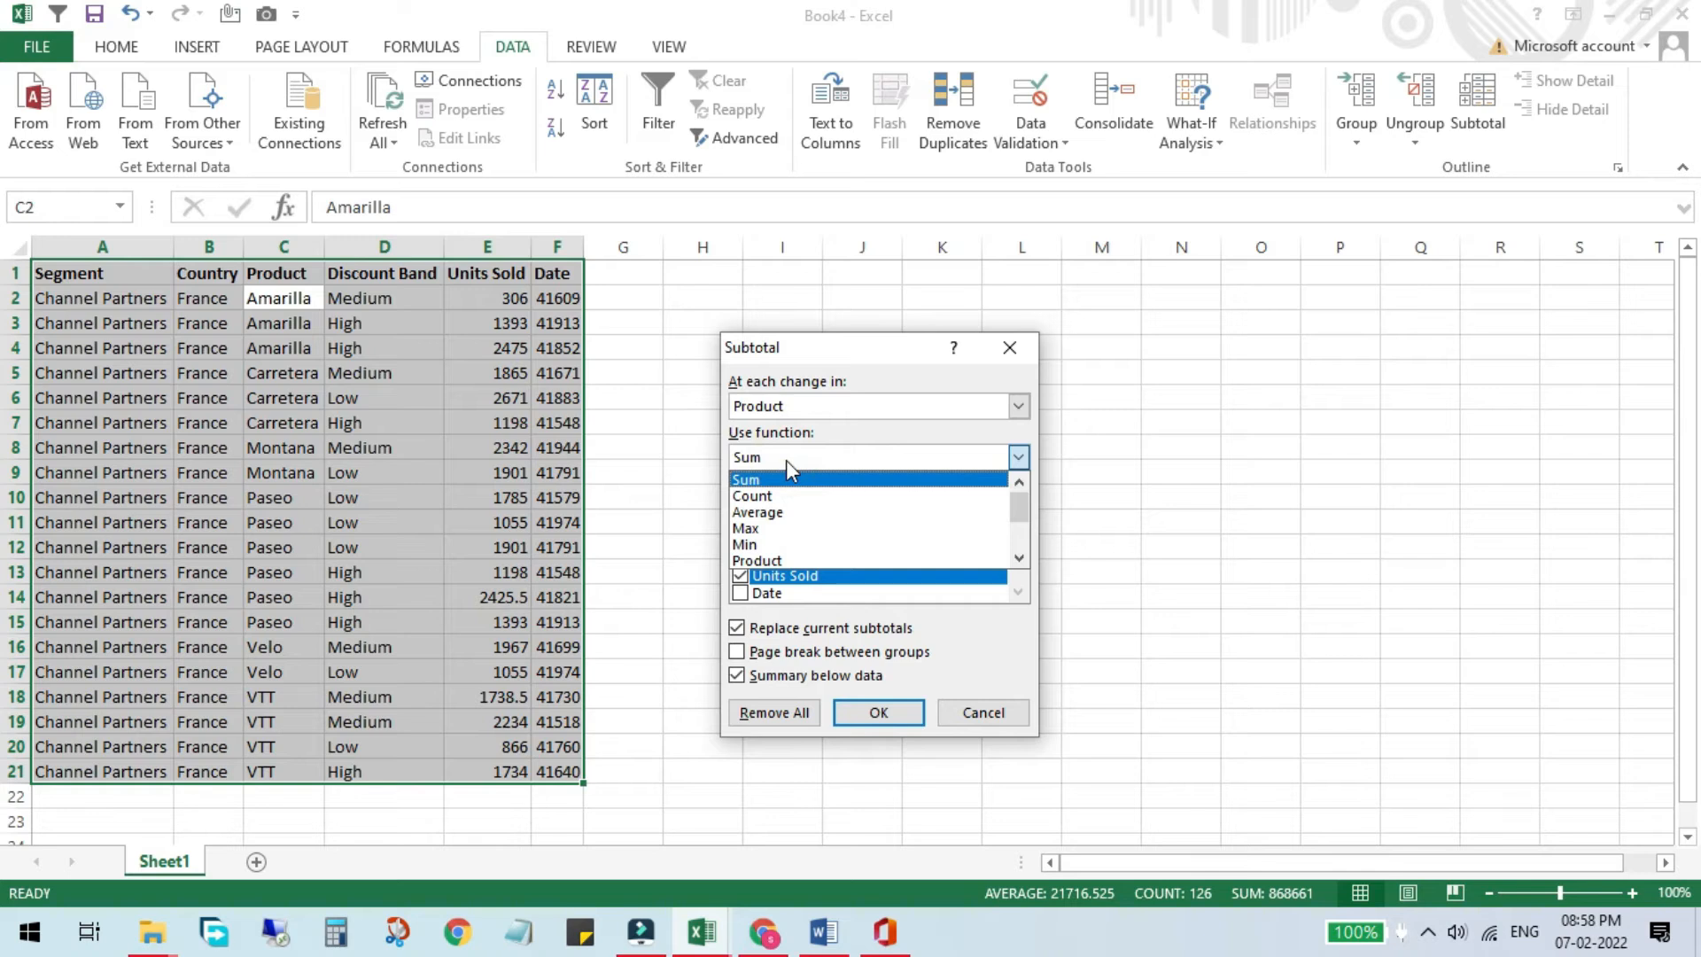
key(Down)
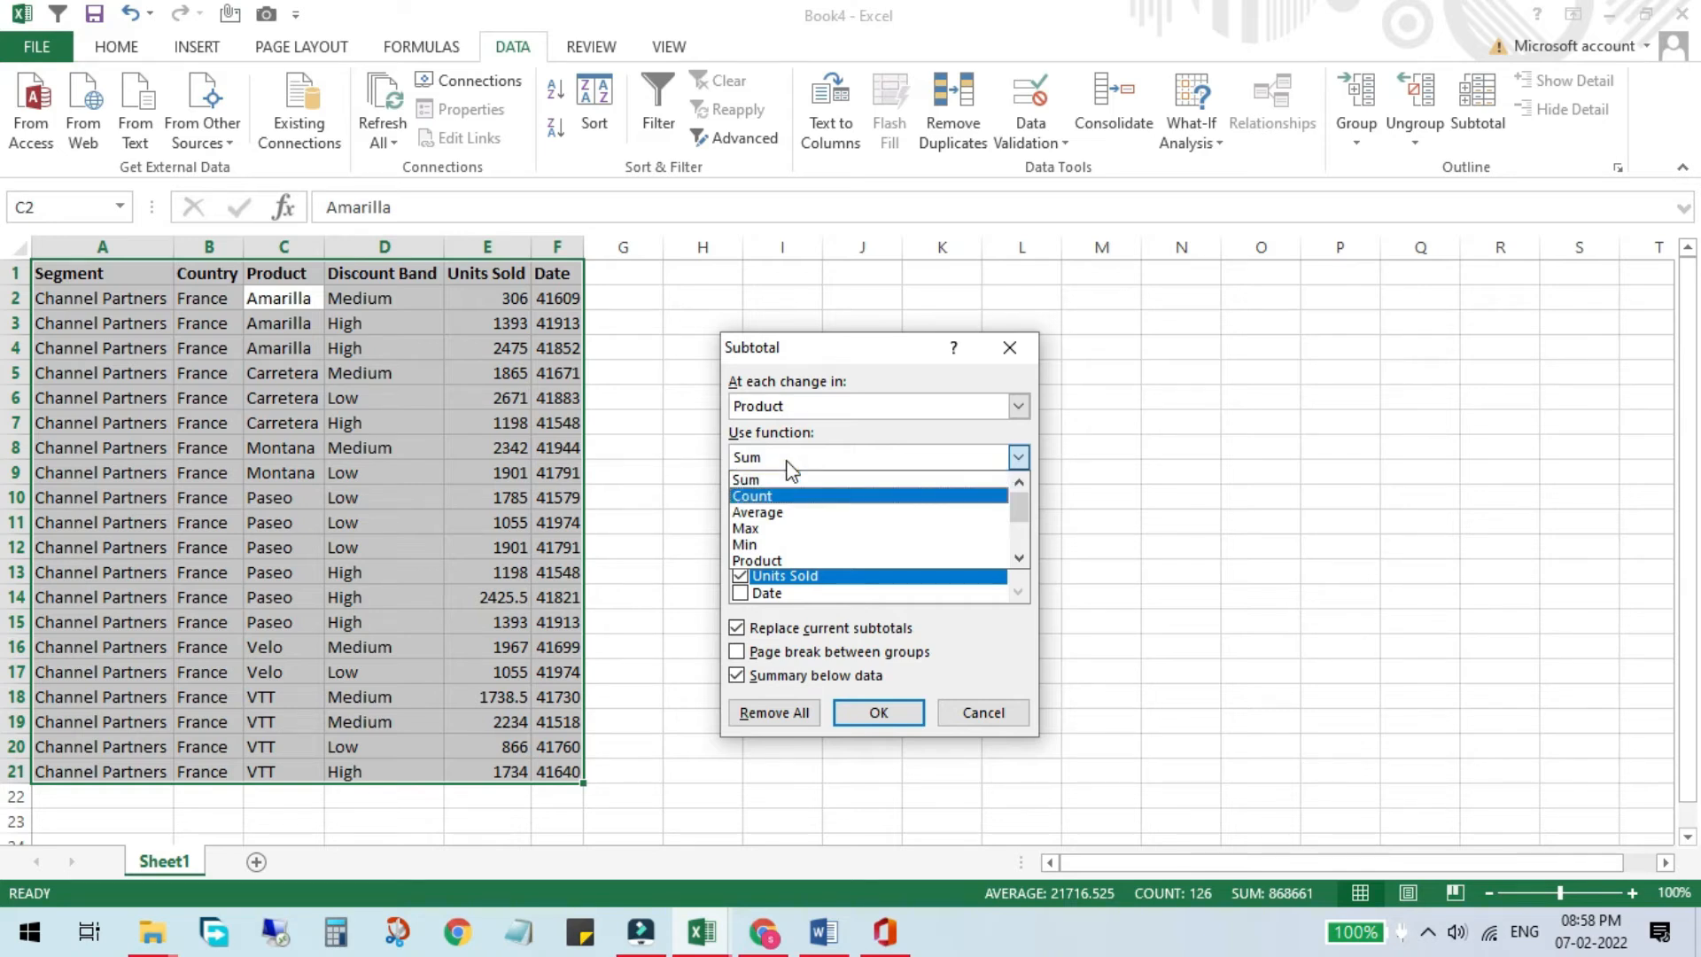
key(Down)
key(Down)
key(Down)
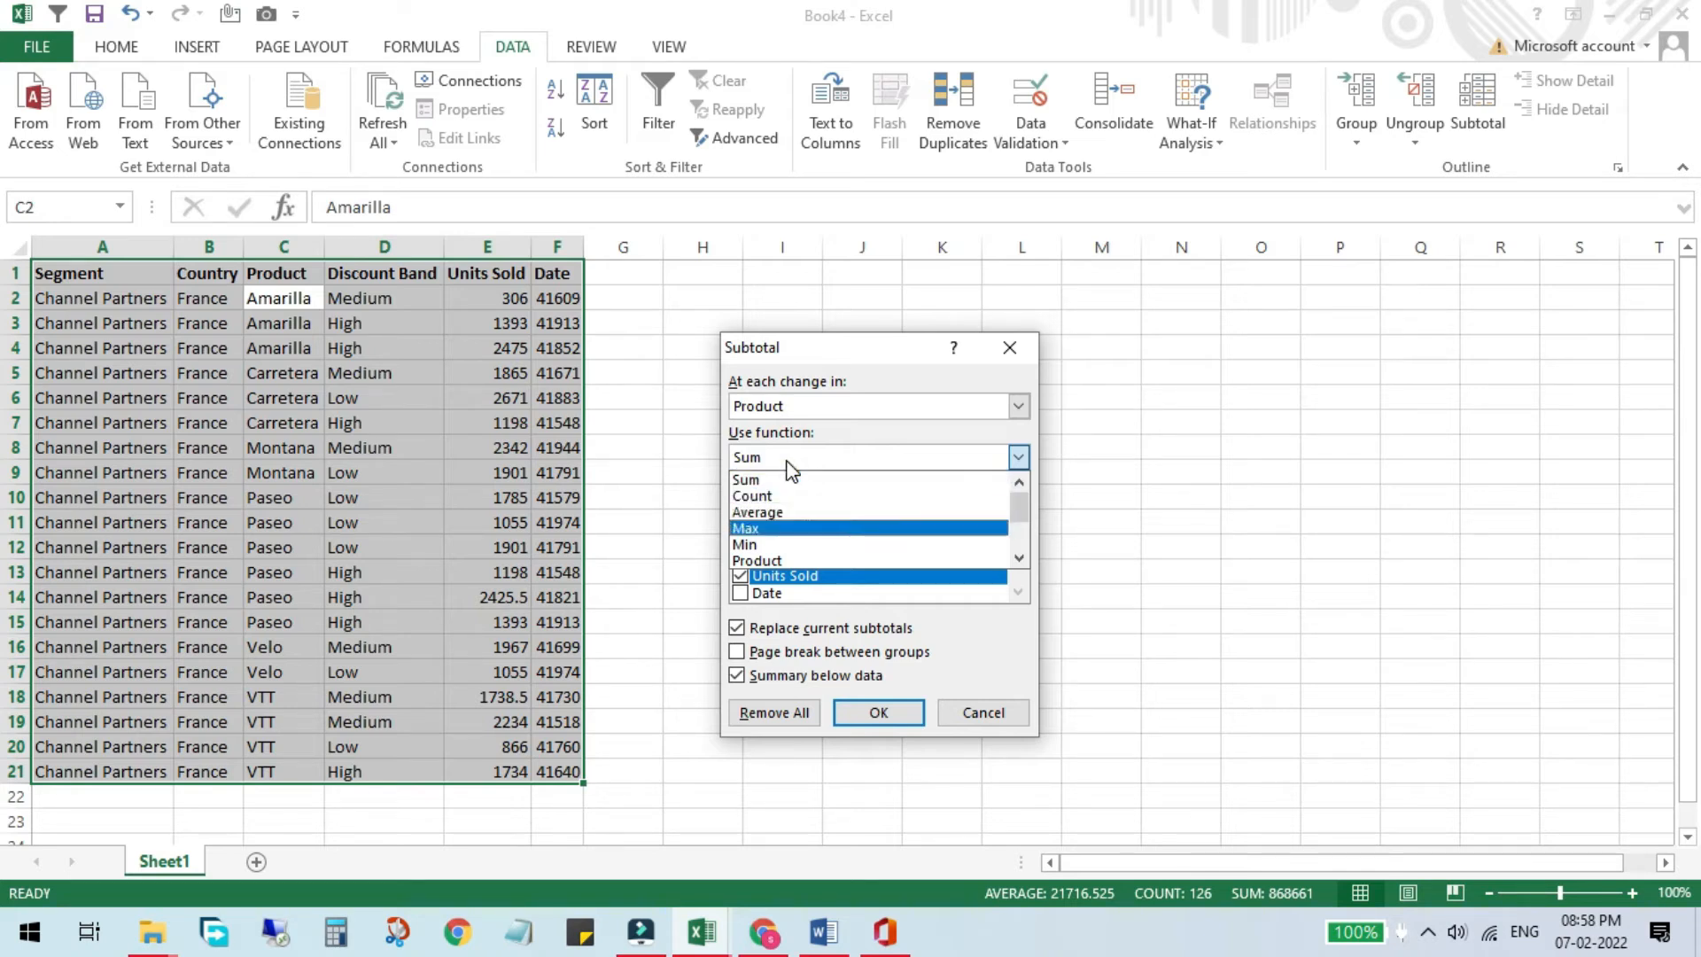
key(Up)
key(Up)
key(Up)
key(Up)
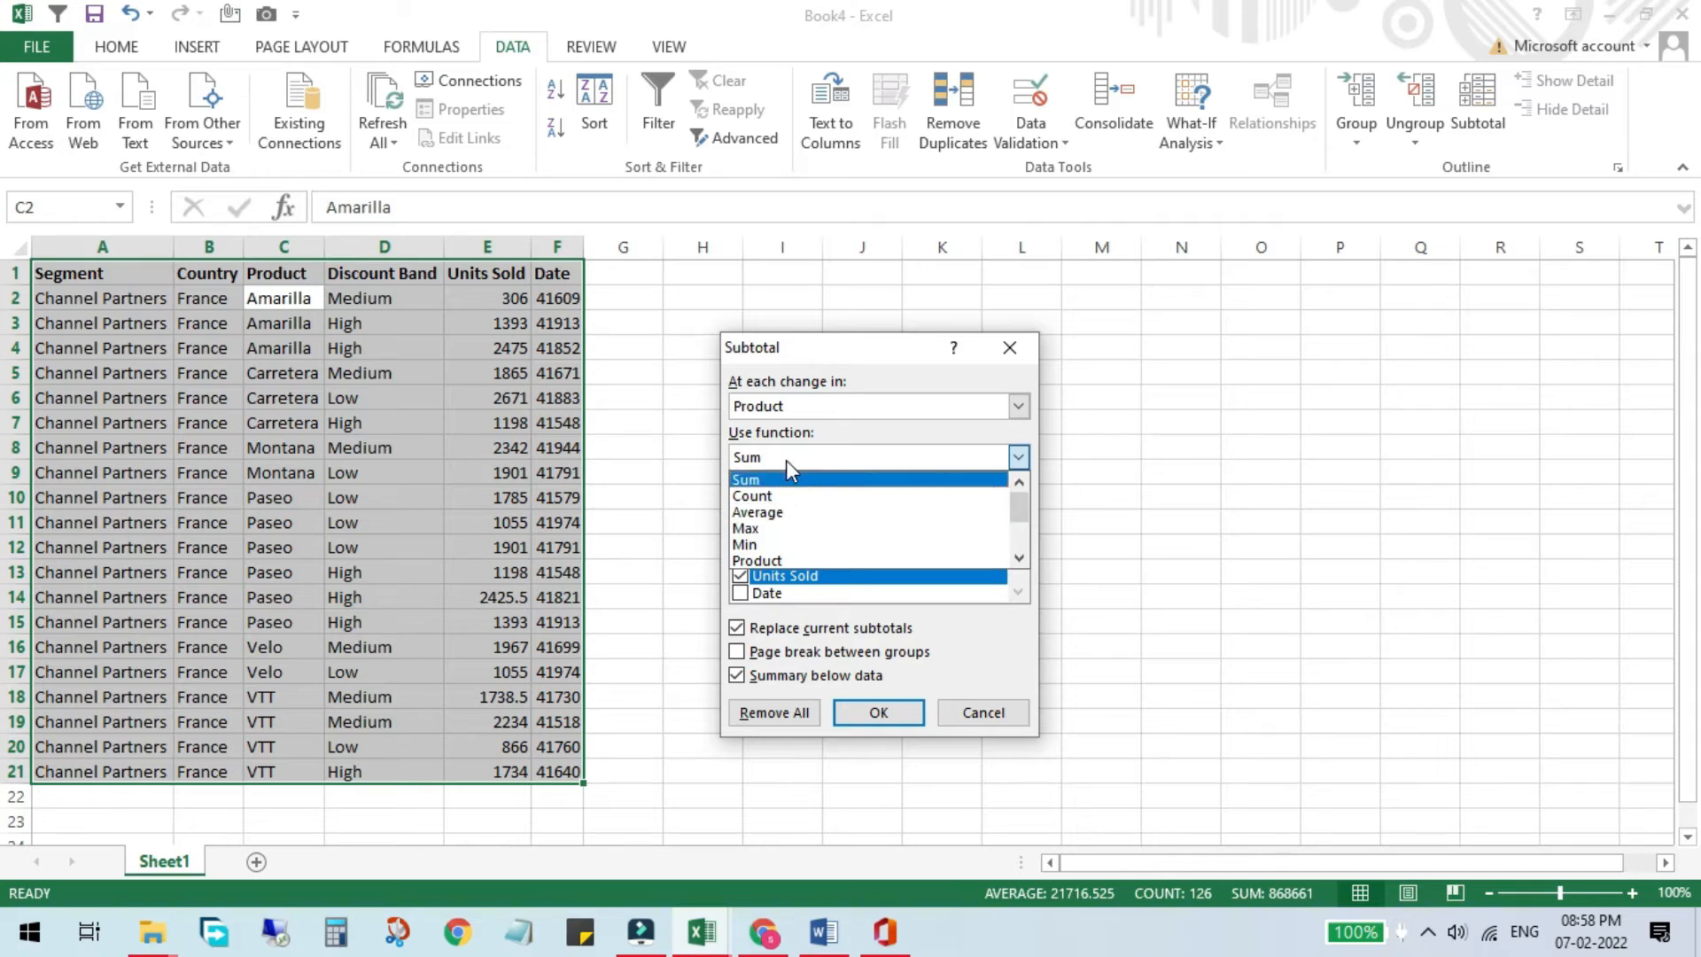
key(Return)
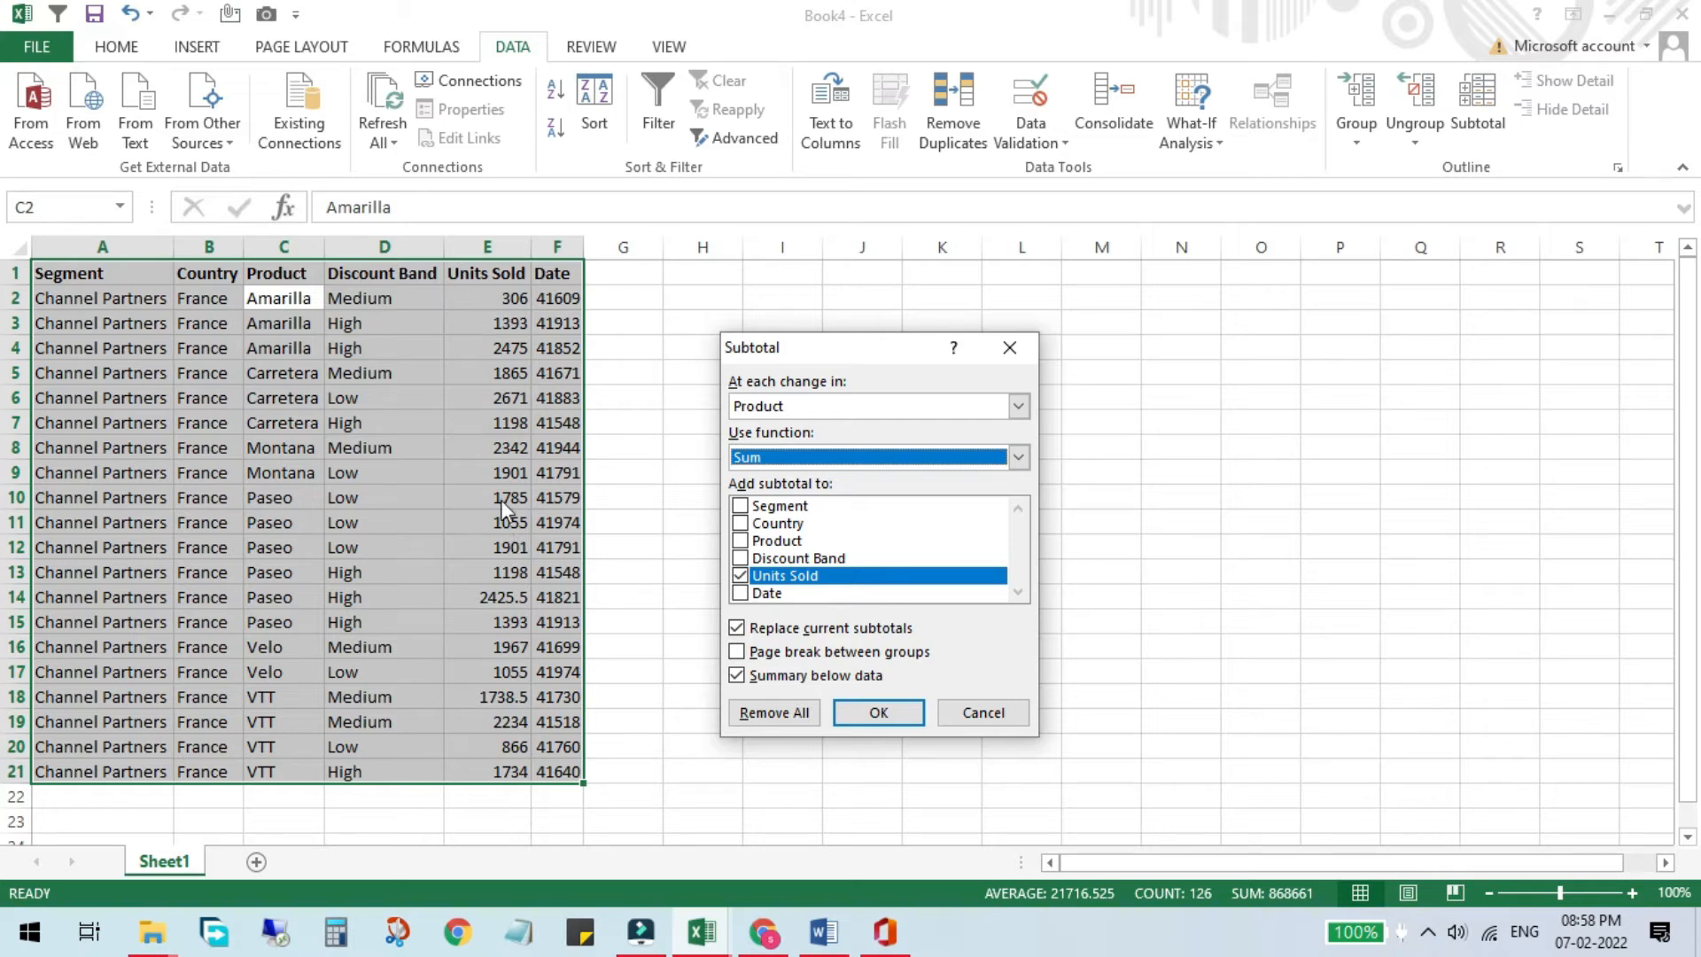
- Add the subtotal only to the Units Sold column and apply it to the table
click(738, 559)
click(737, 576)
click(737, 558)
click(738, 575)
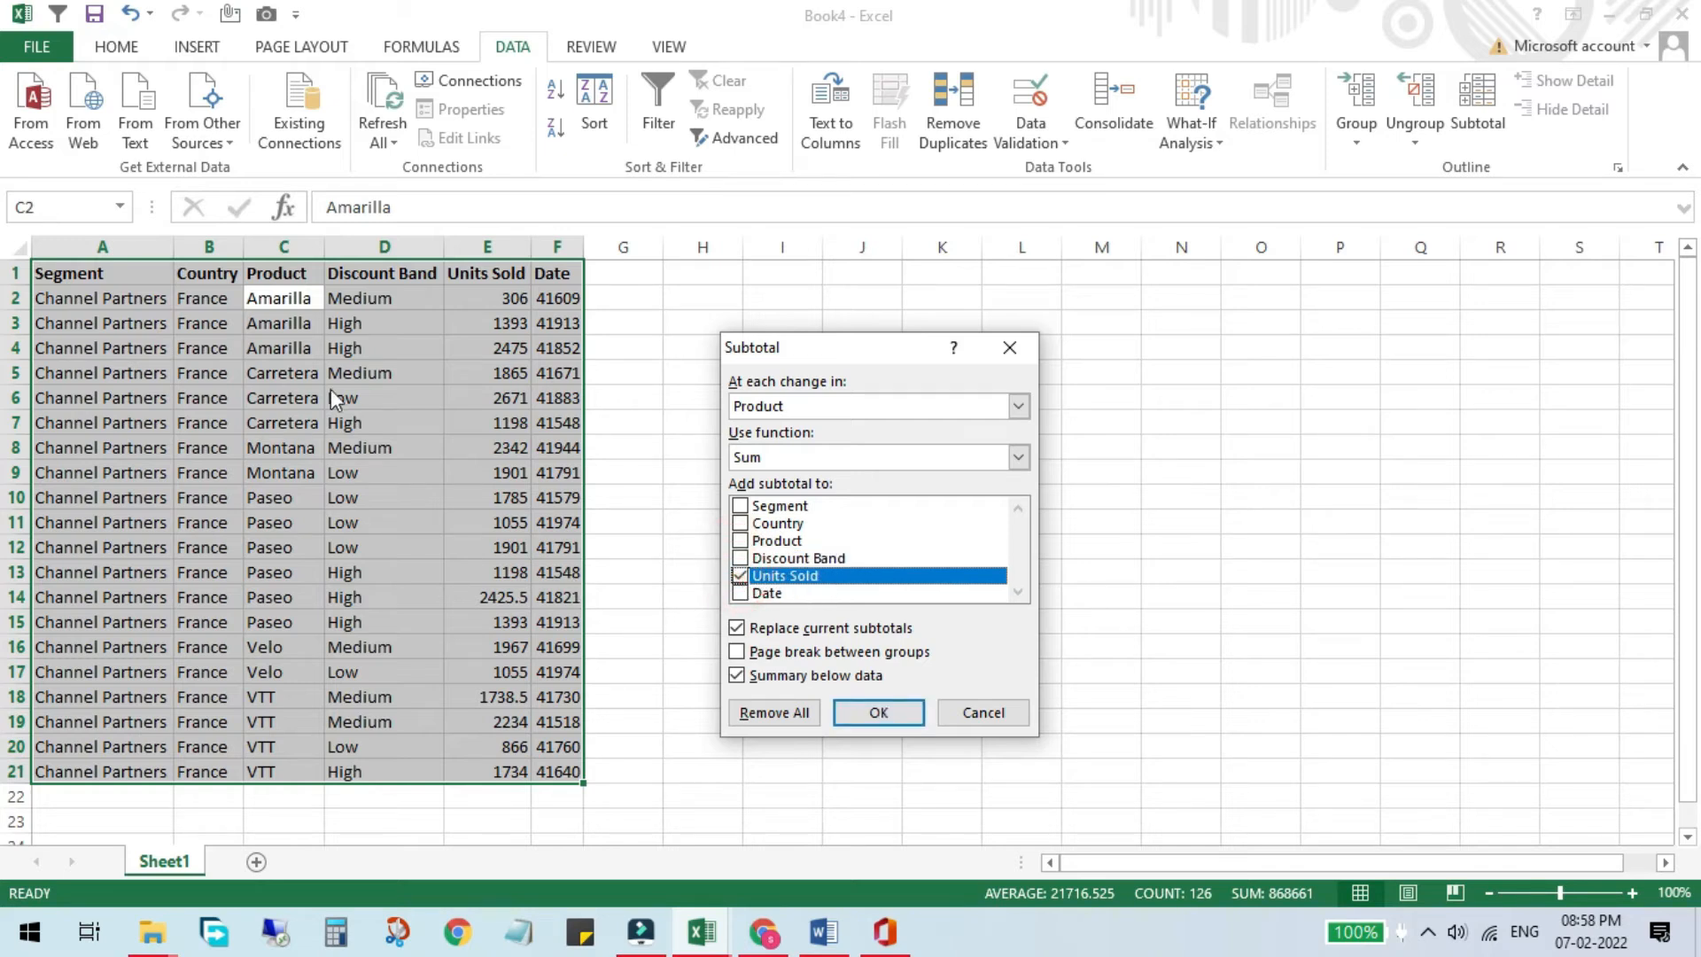
click(875, 711)
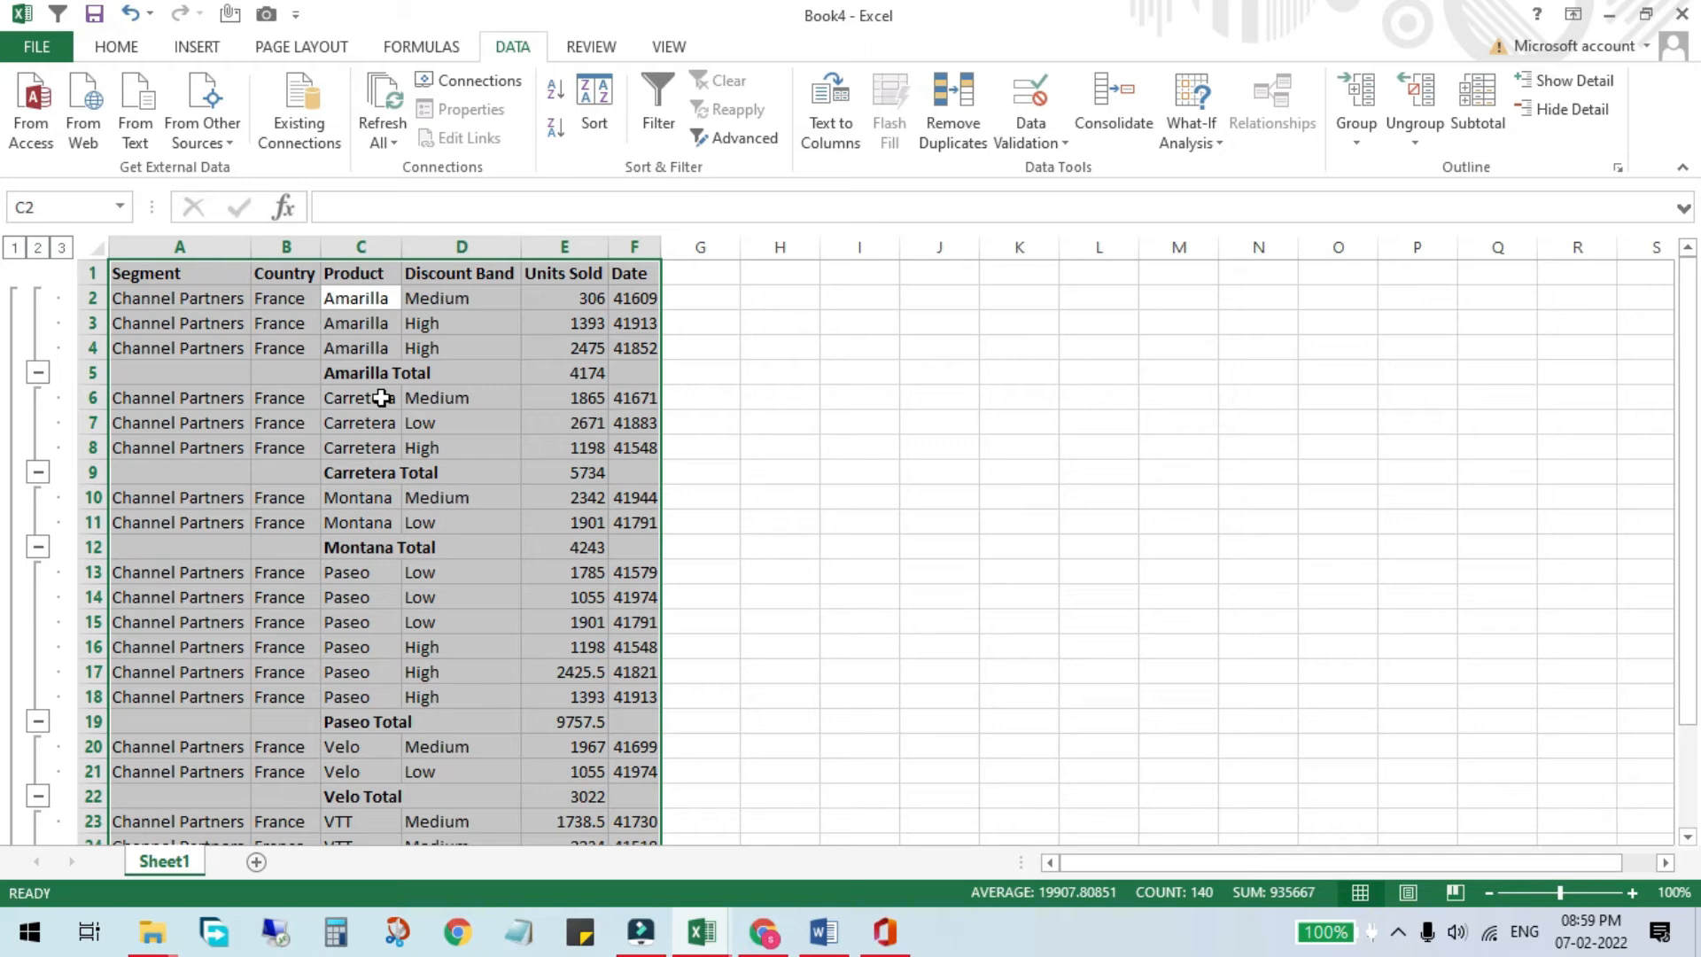
- View the product subtotals at outline level 1, level 2 and the full-detail level 3
click(11, 250)
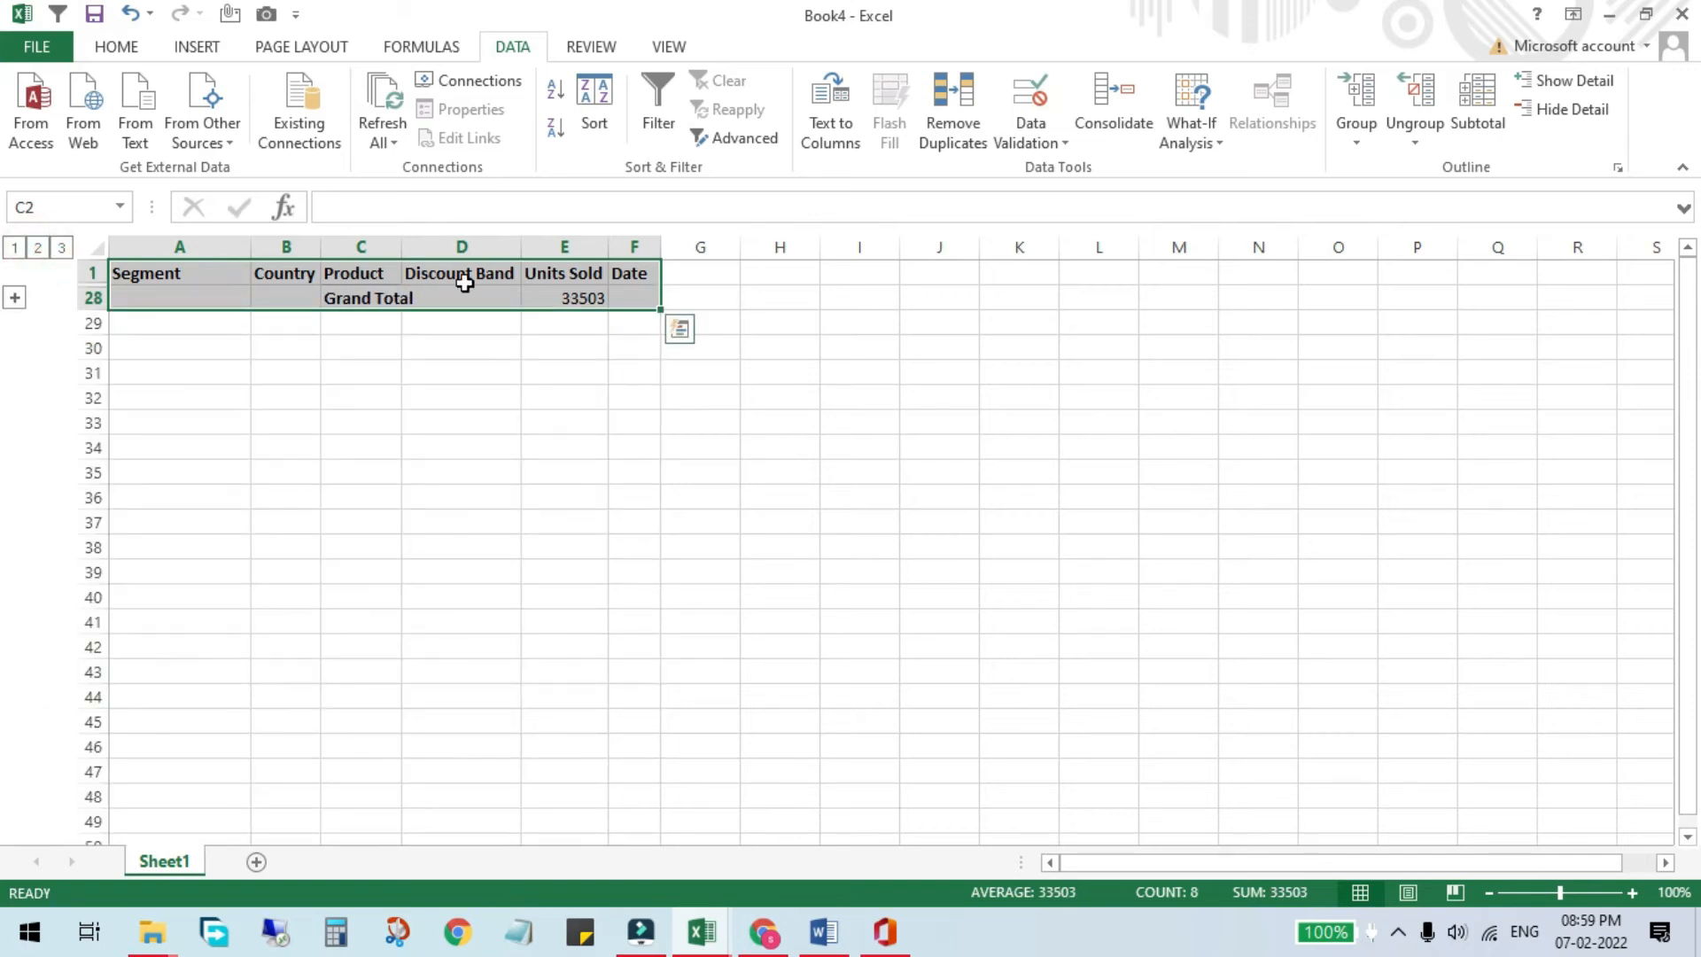
click(40, 249)
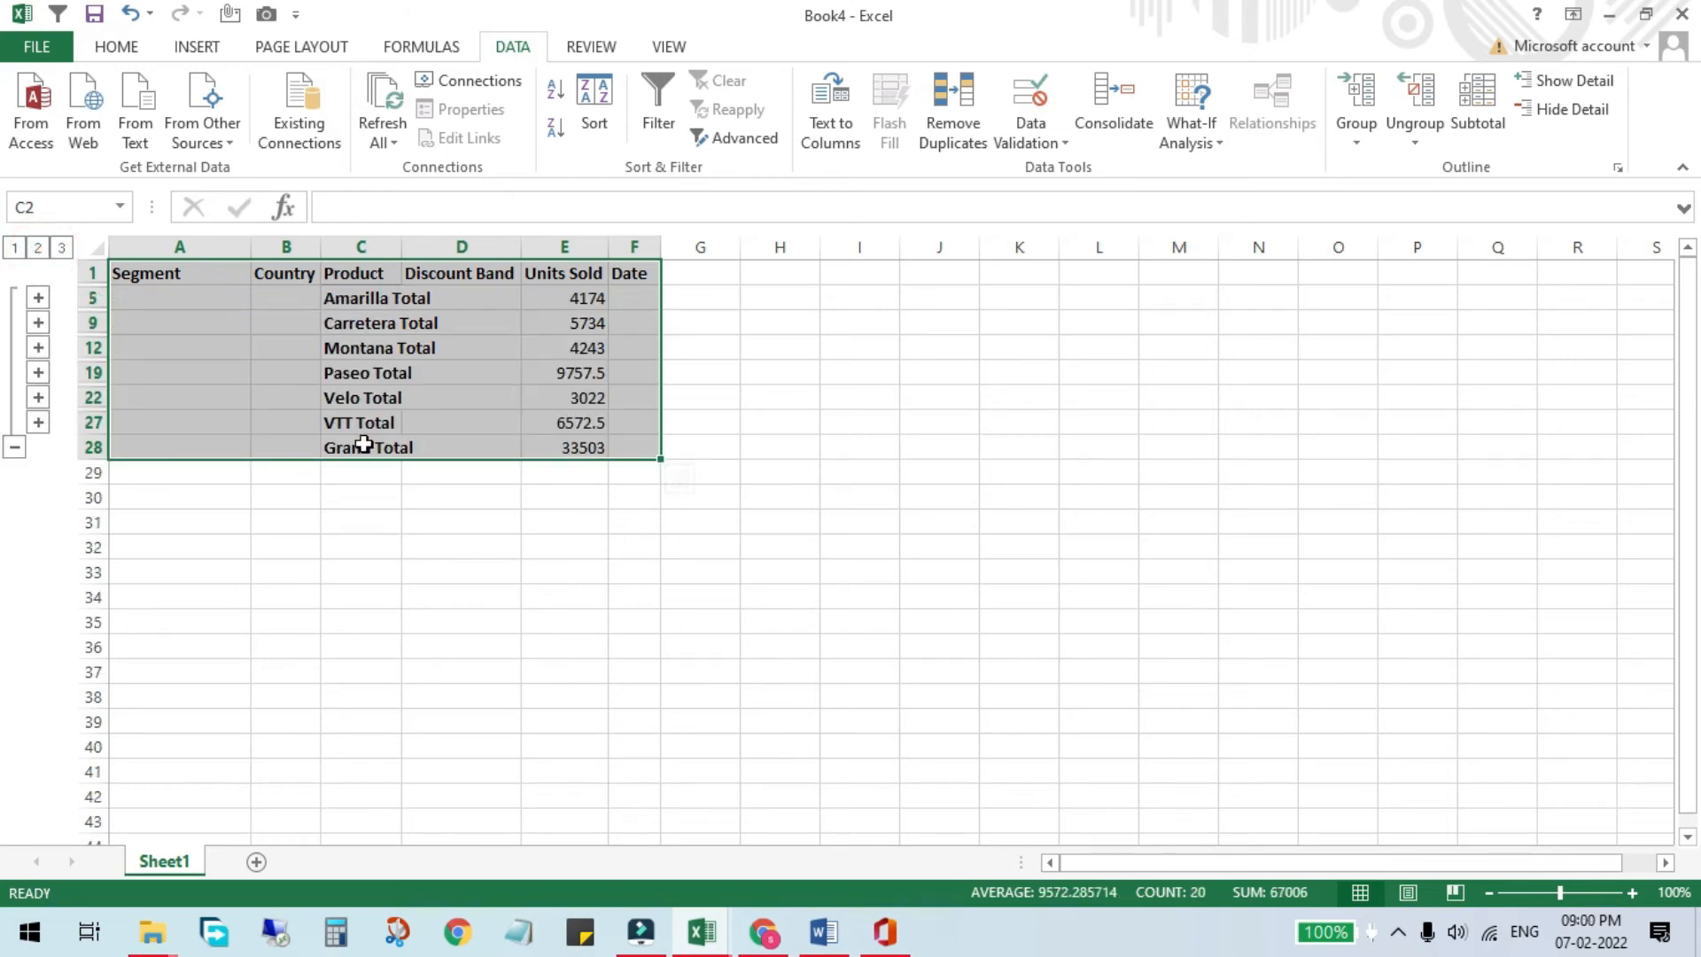
click(61, 247)
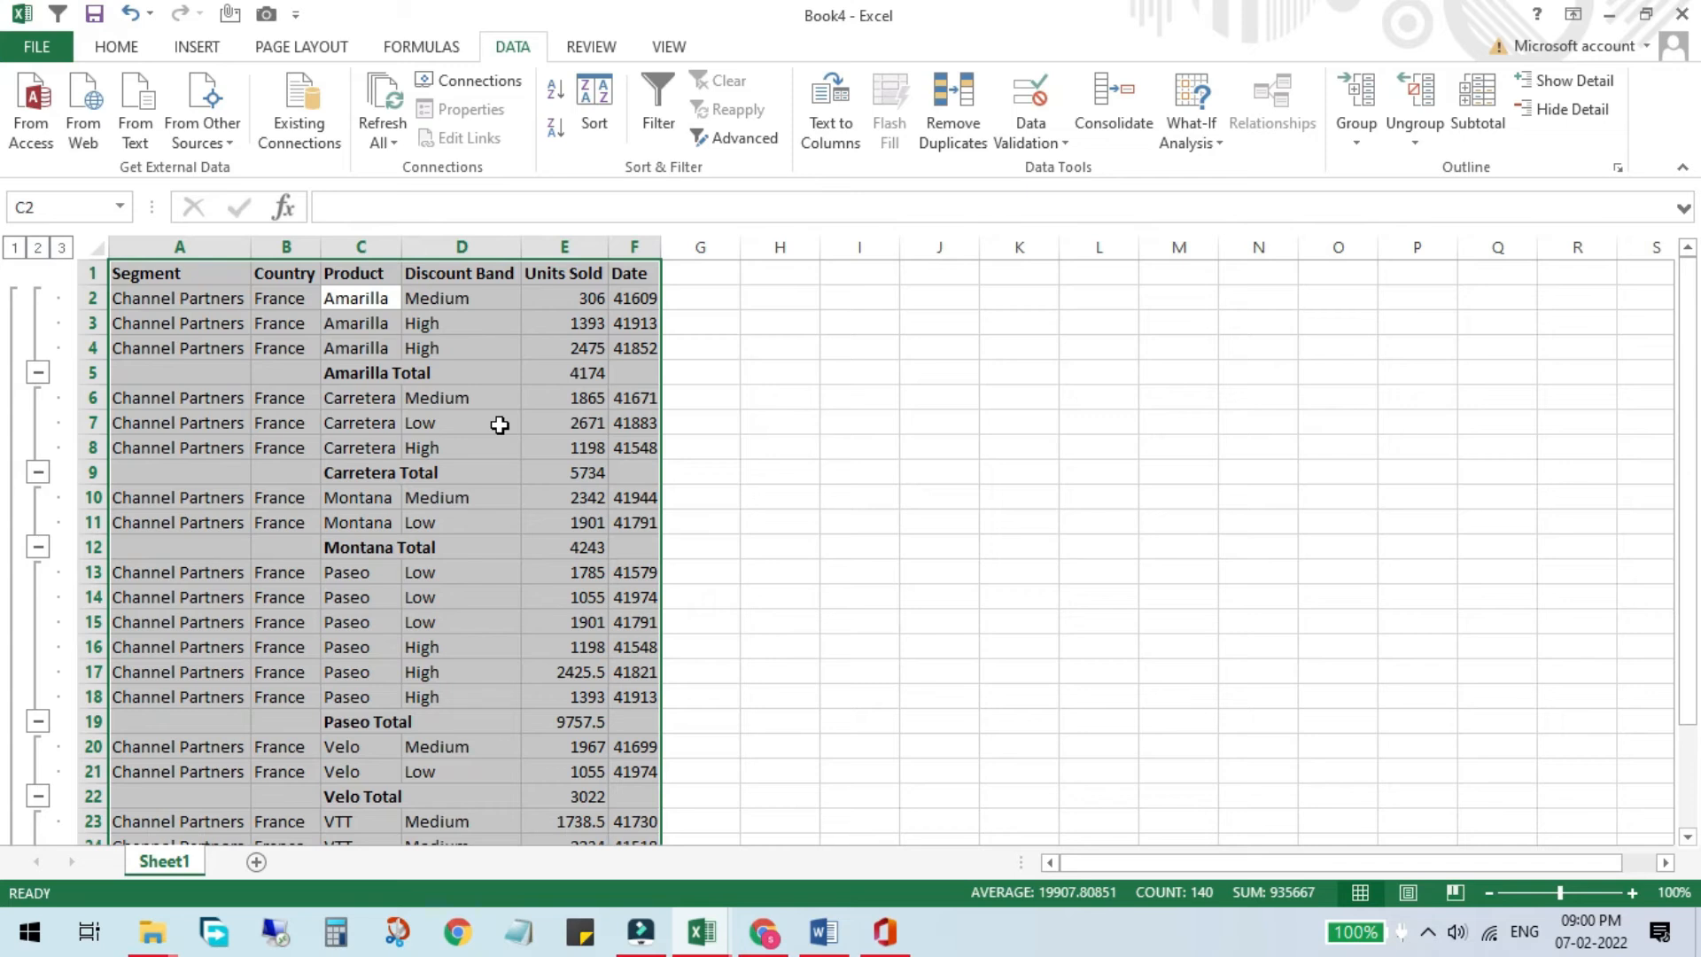
- Remove all product subtotals and sort the table by Discount Band from A to Z
key(ctrl+a)
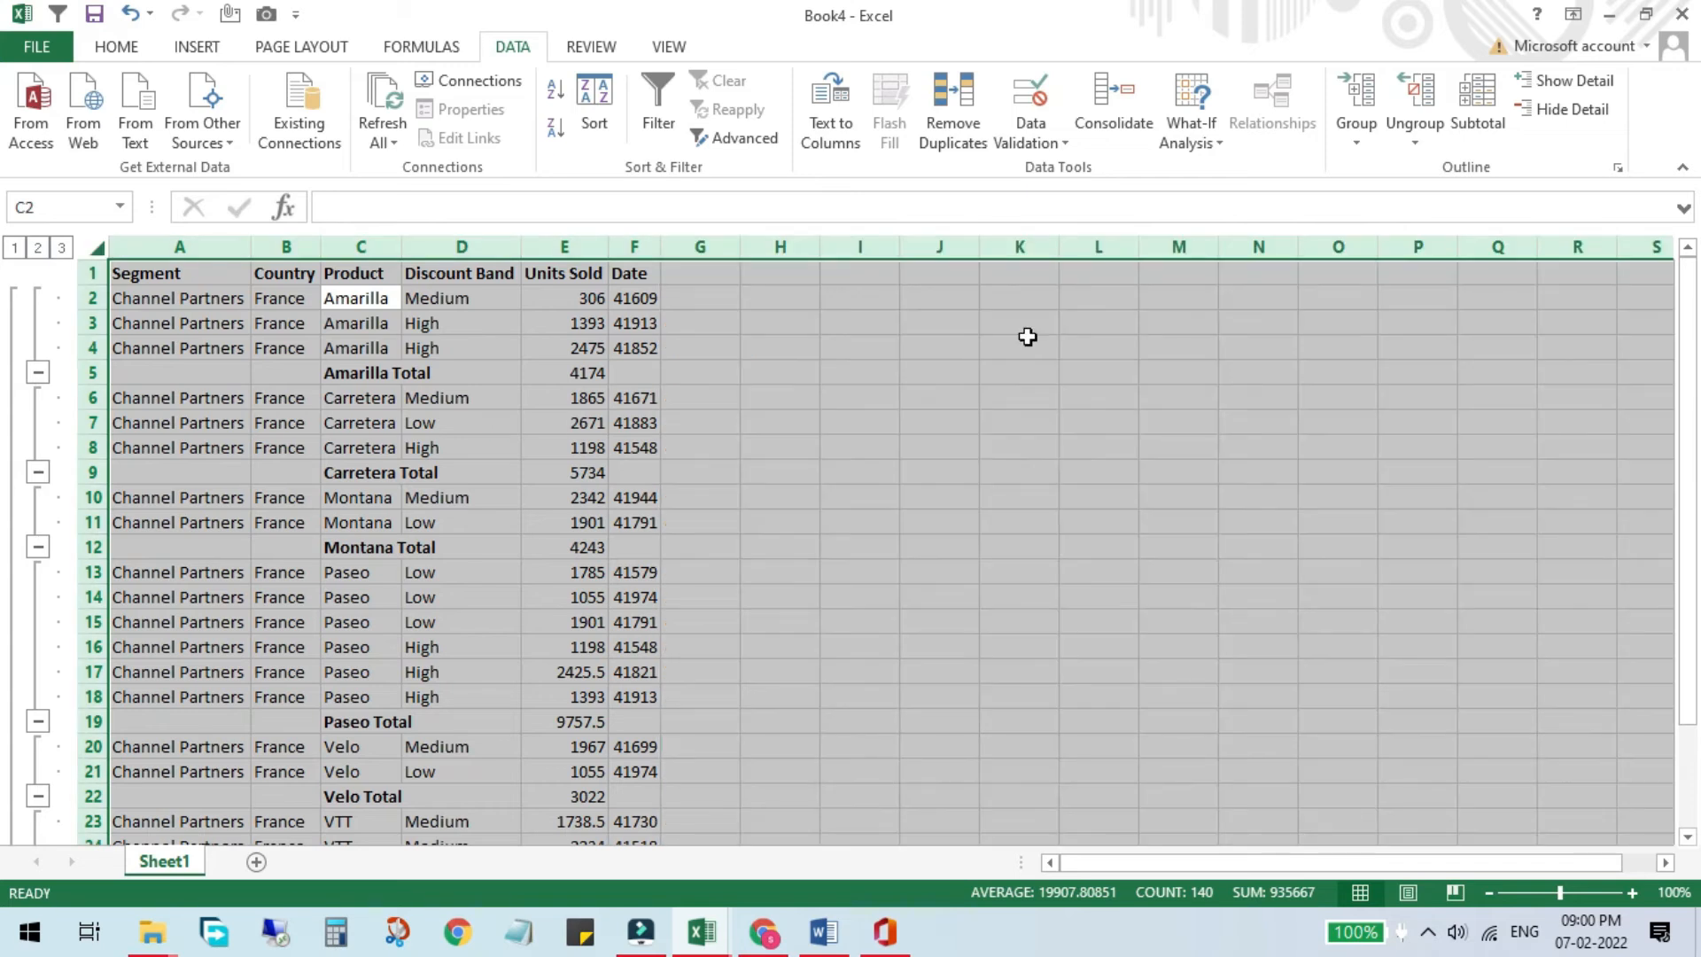
click(1492, 99)
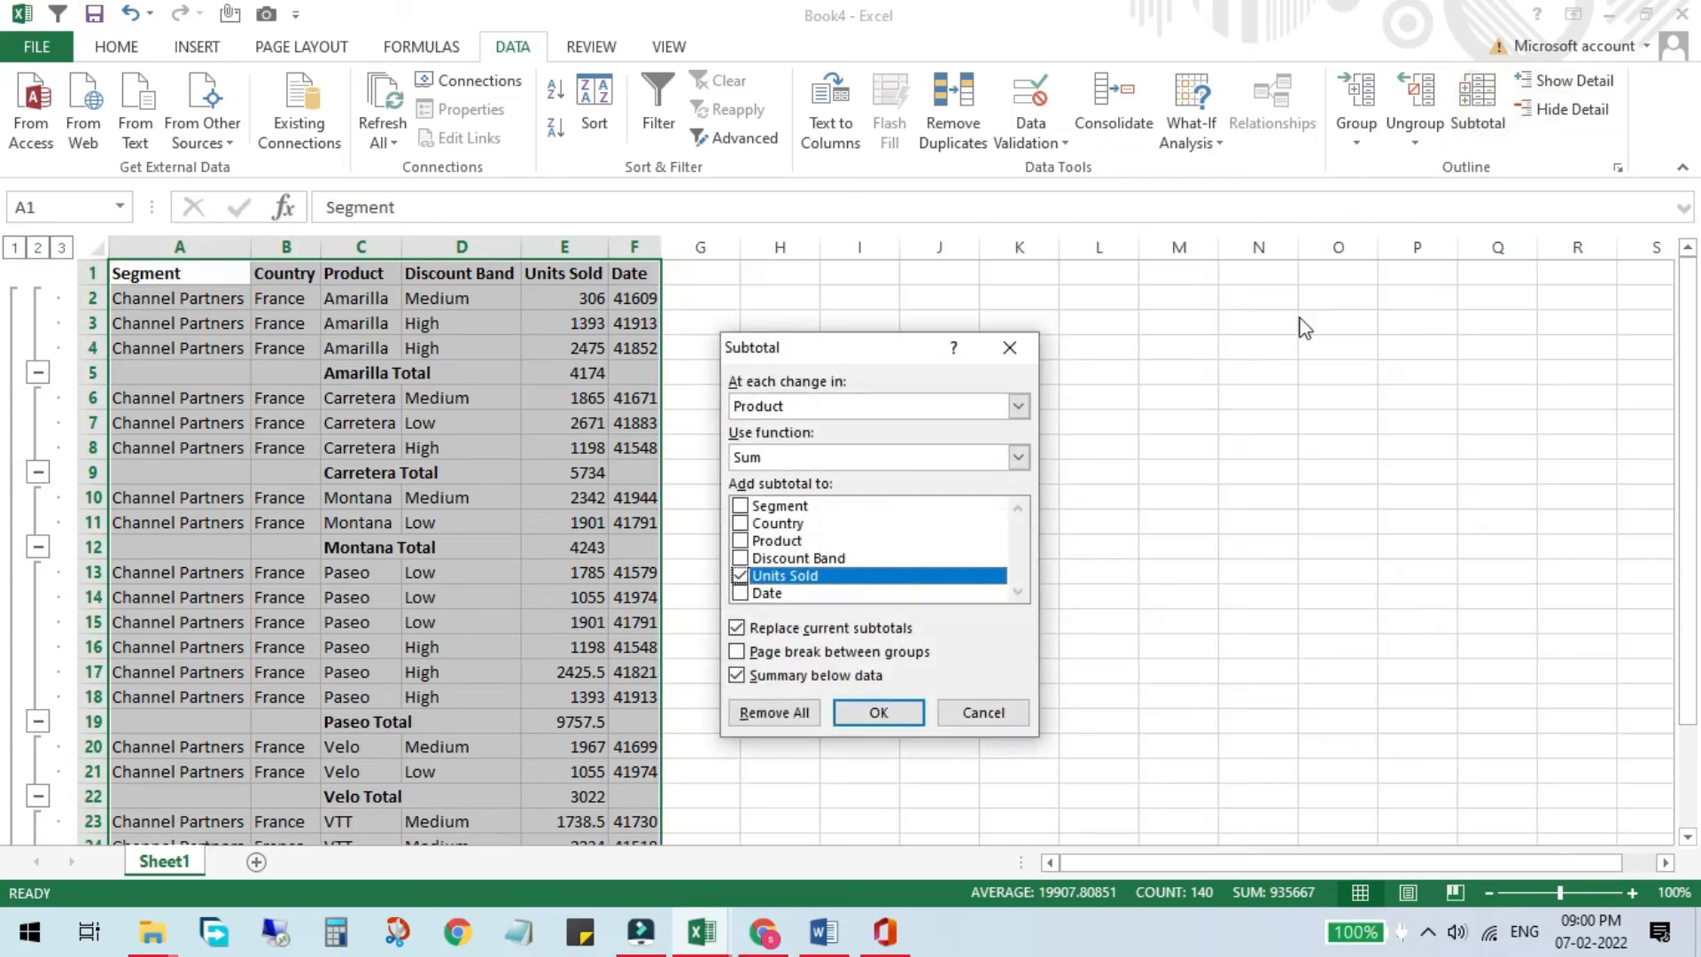
click(780, 714)
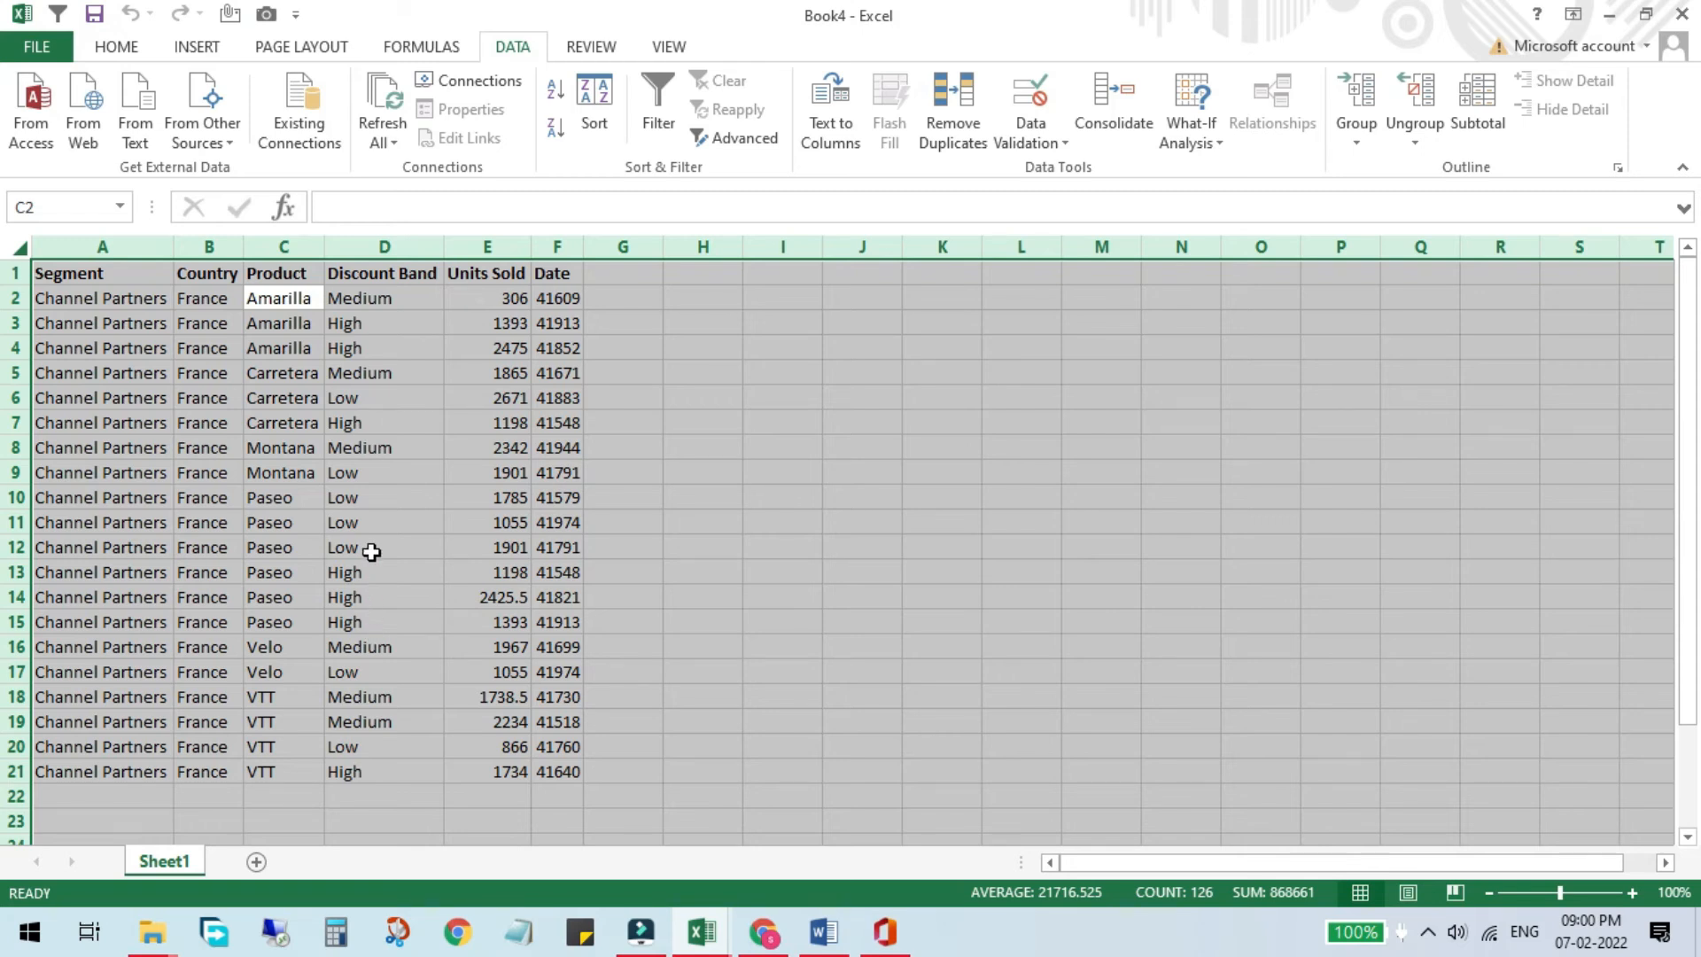
click(410, 300)
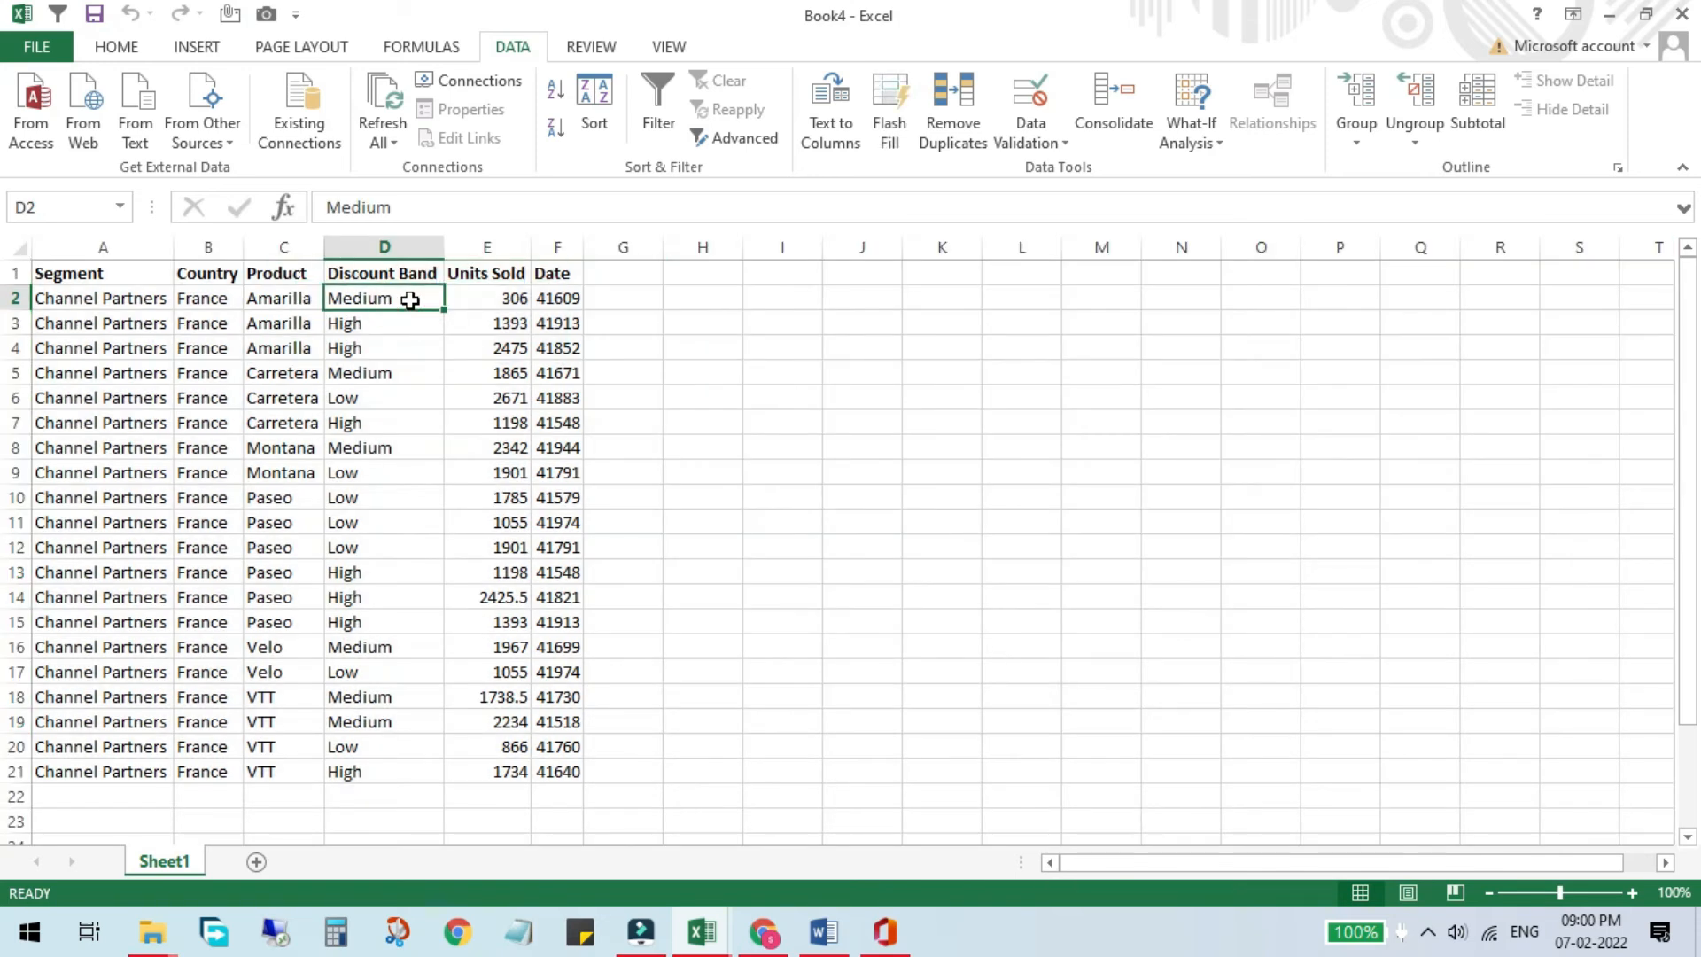
click(557, 94)
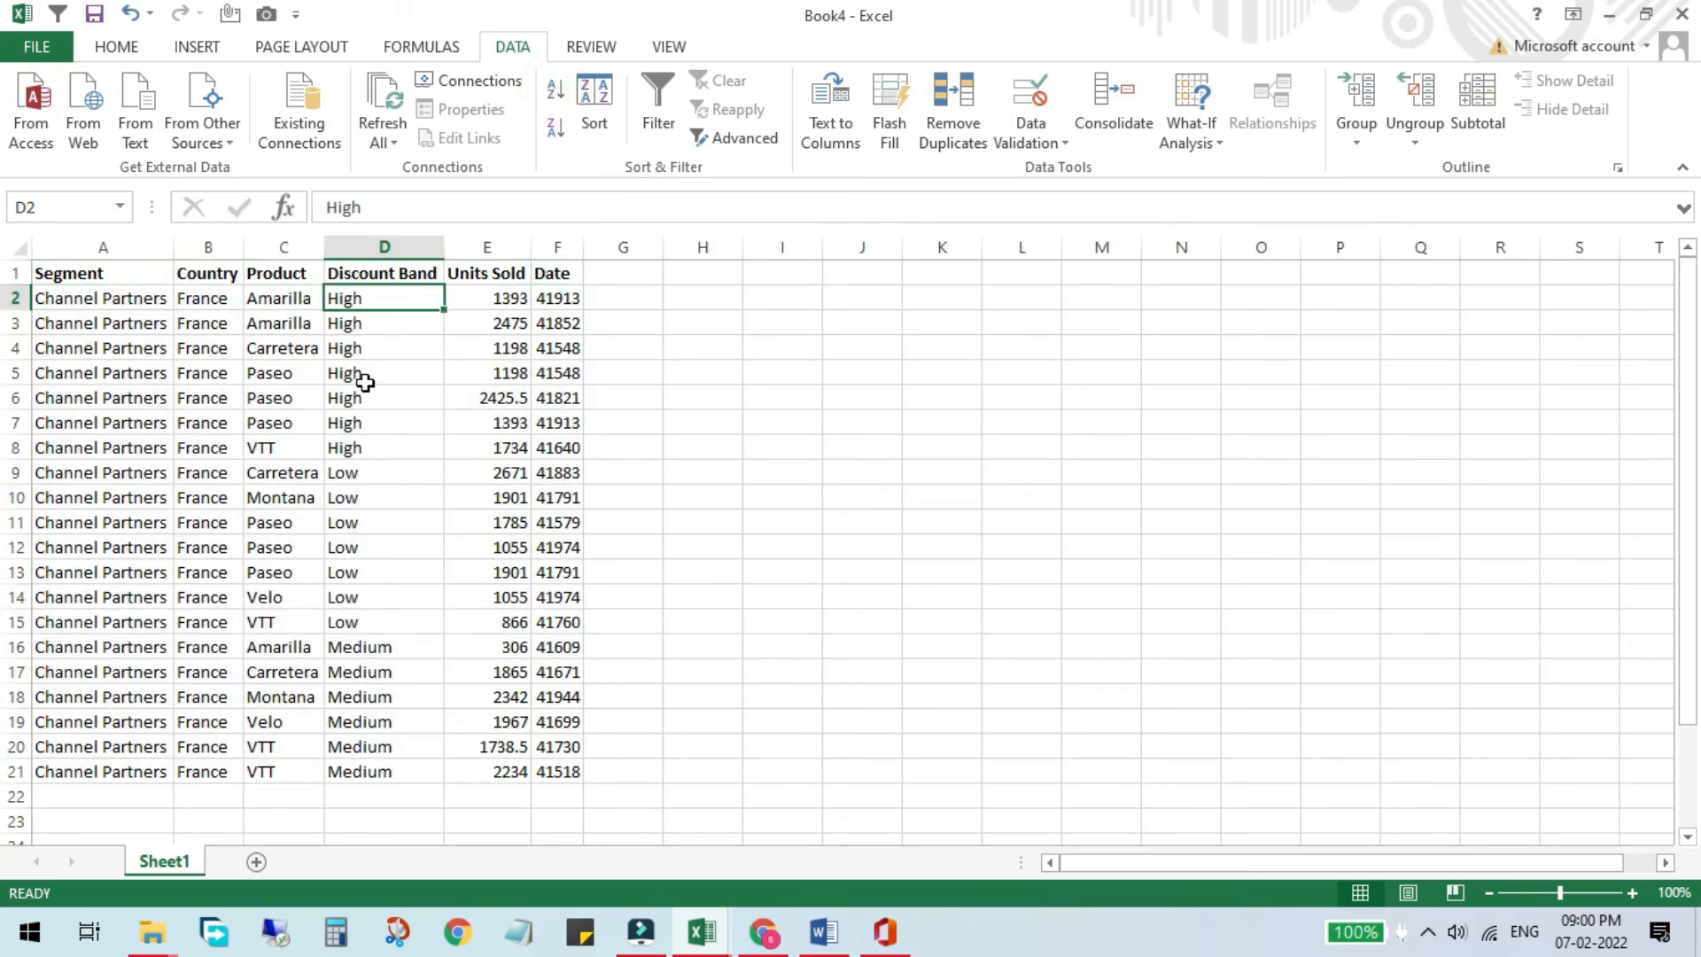
- Subtotal the whole table at each change in Discount Band, using Count on the Country column only
key(ctrl+a)
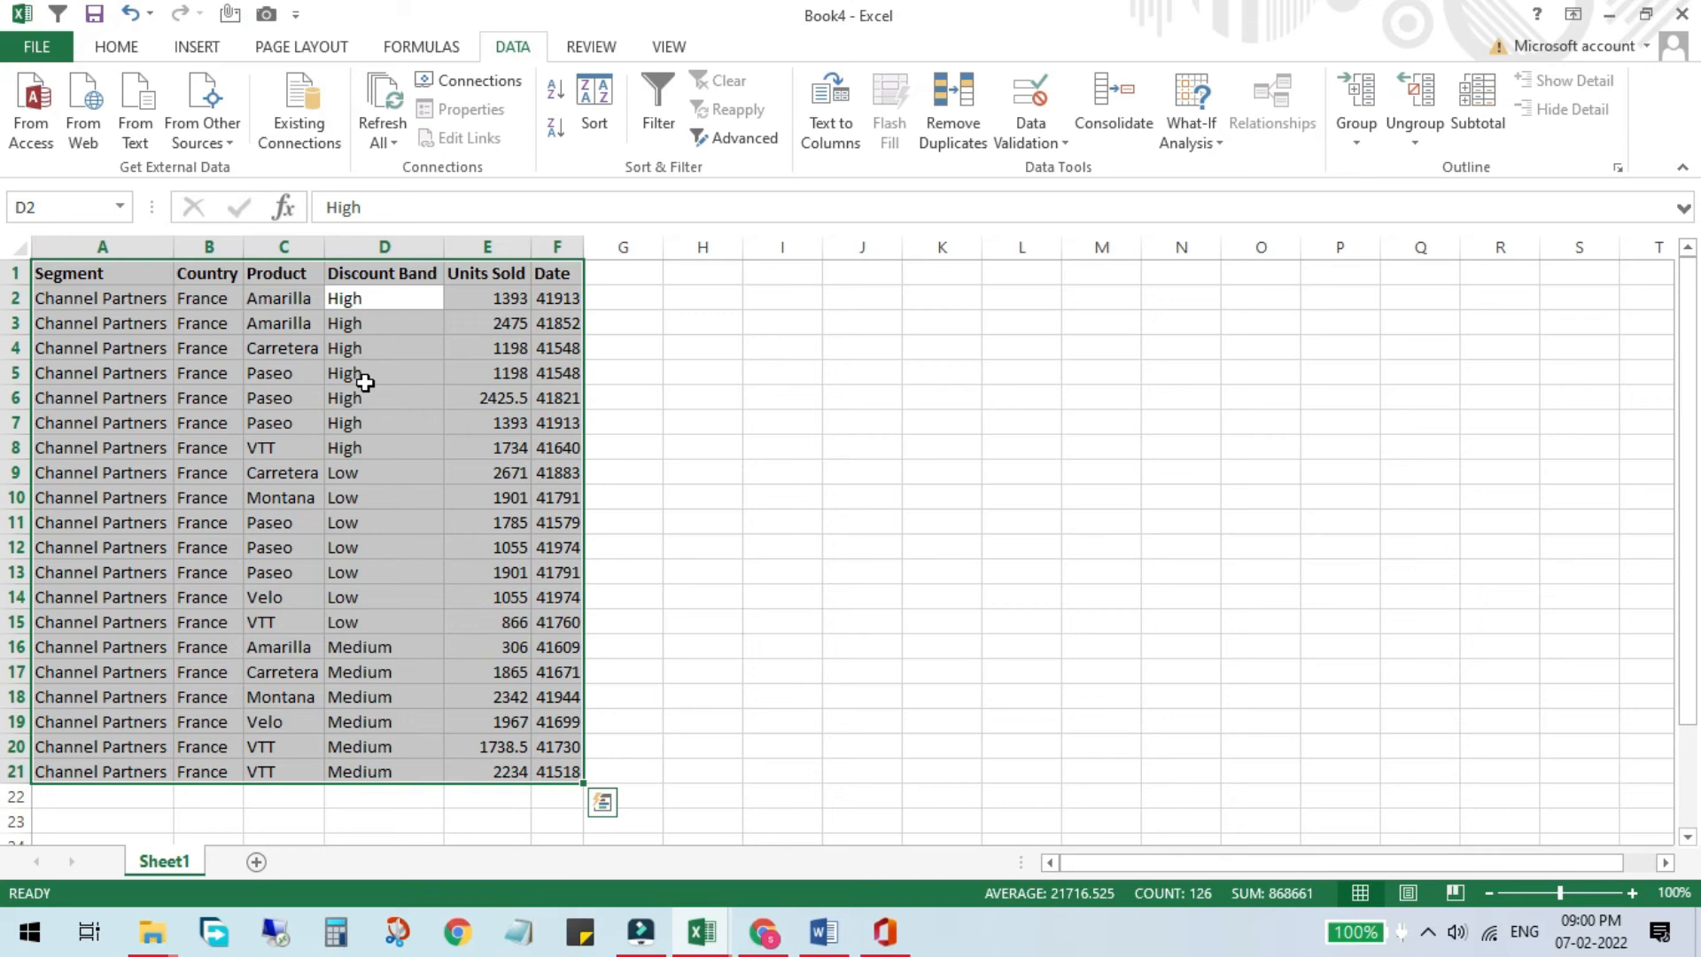
click(1478, 95)
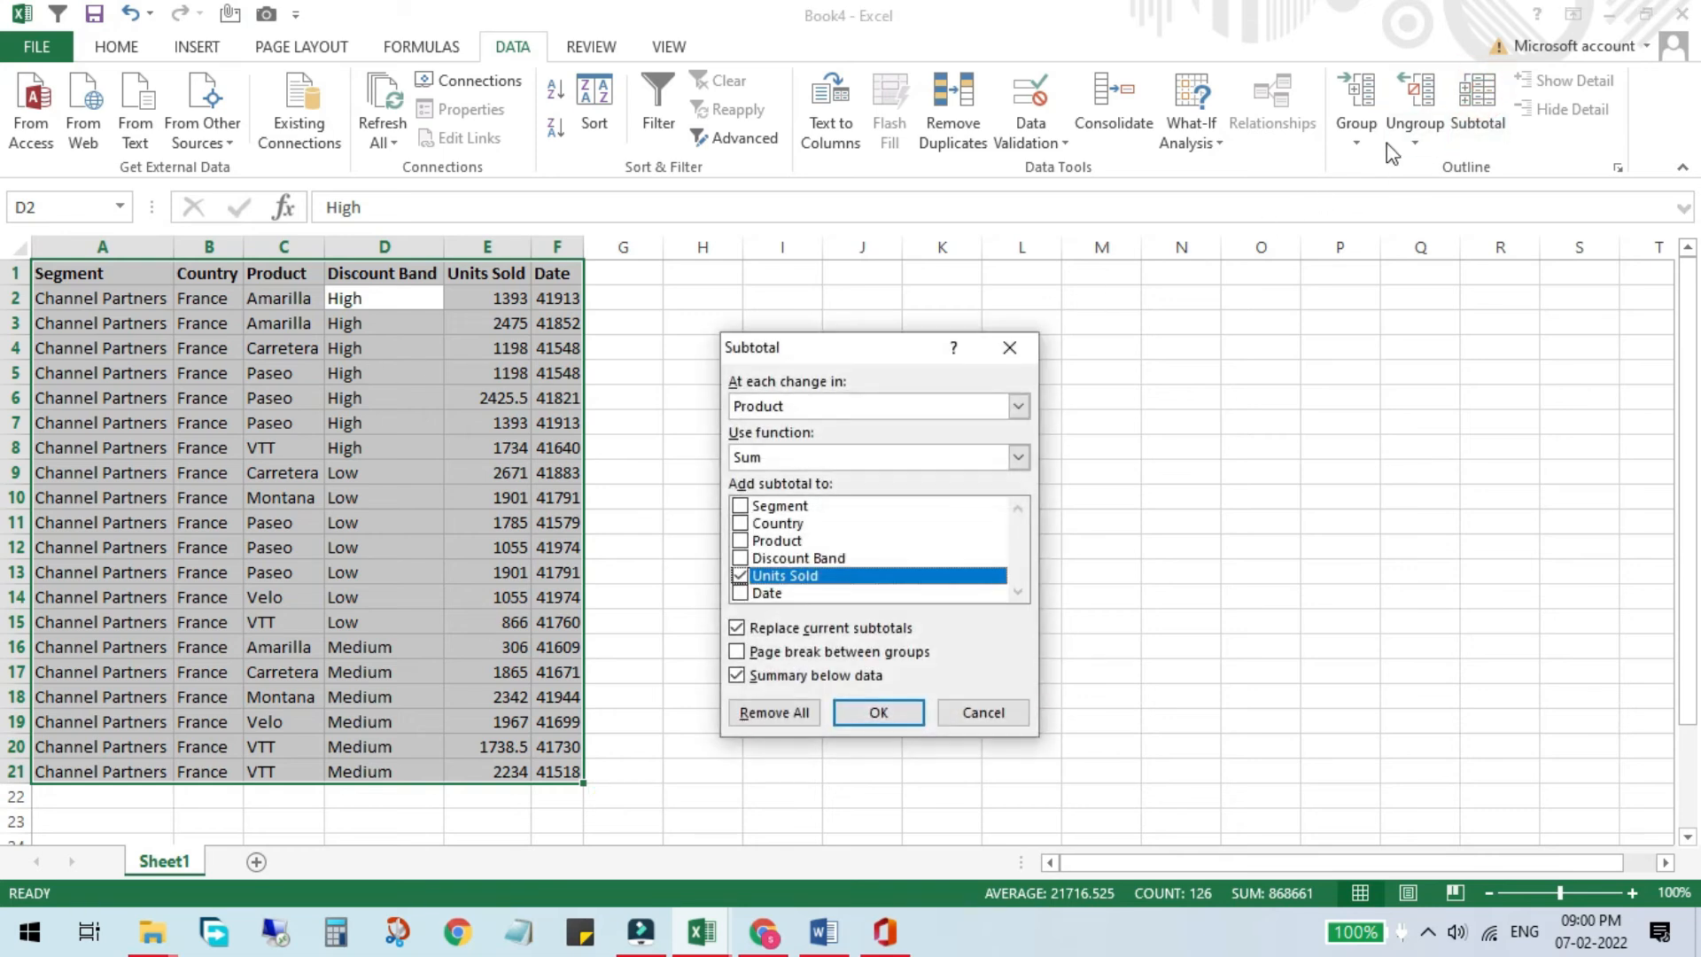
click(765, 406)
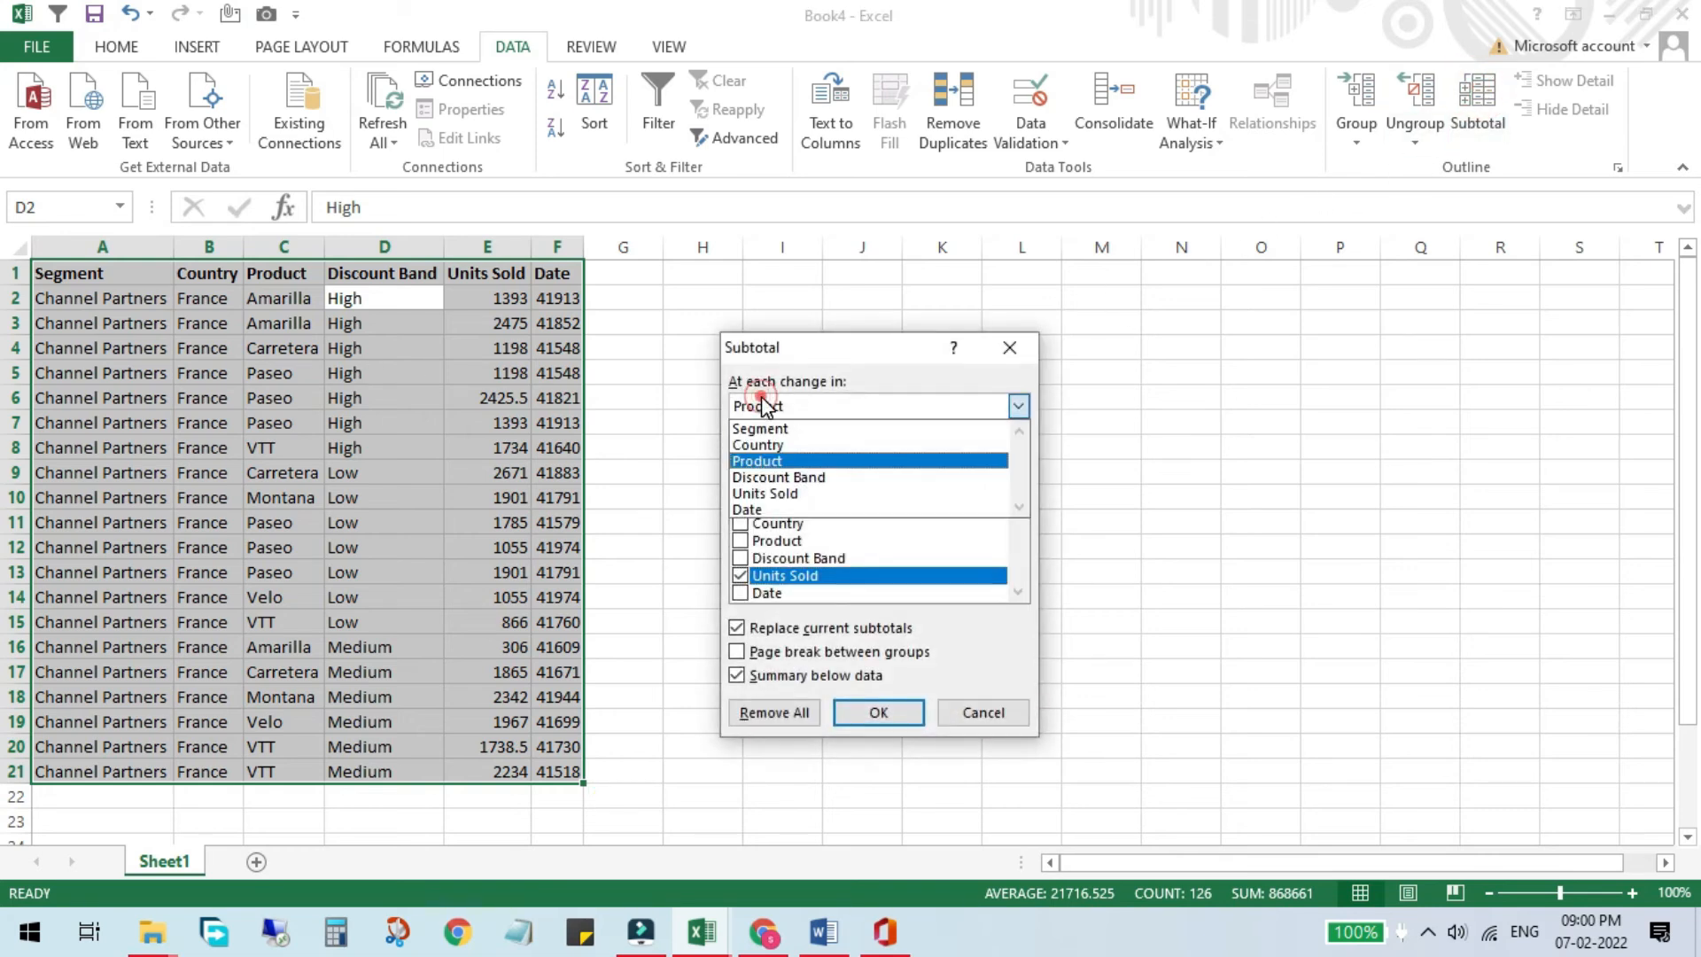
click(764, 475)
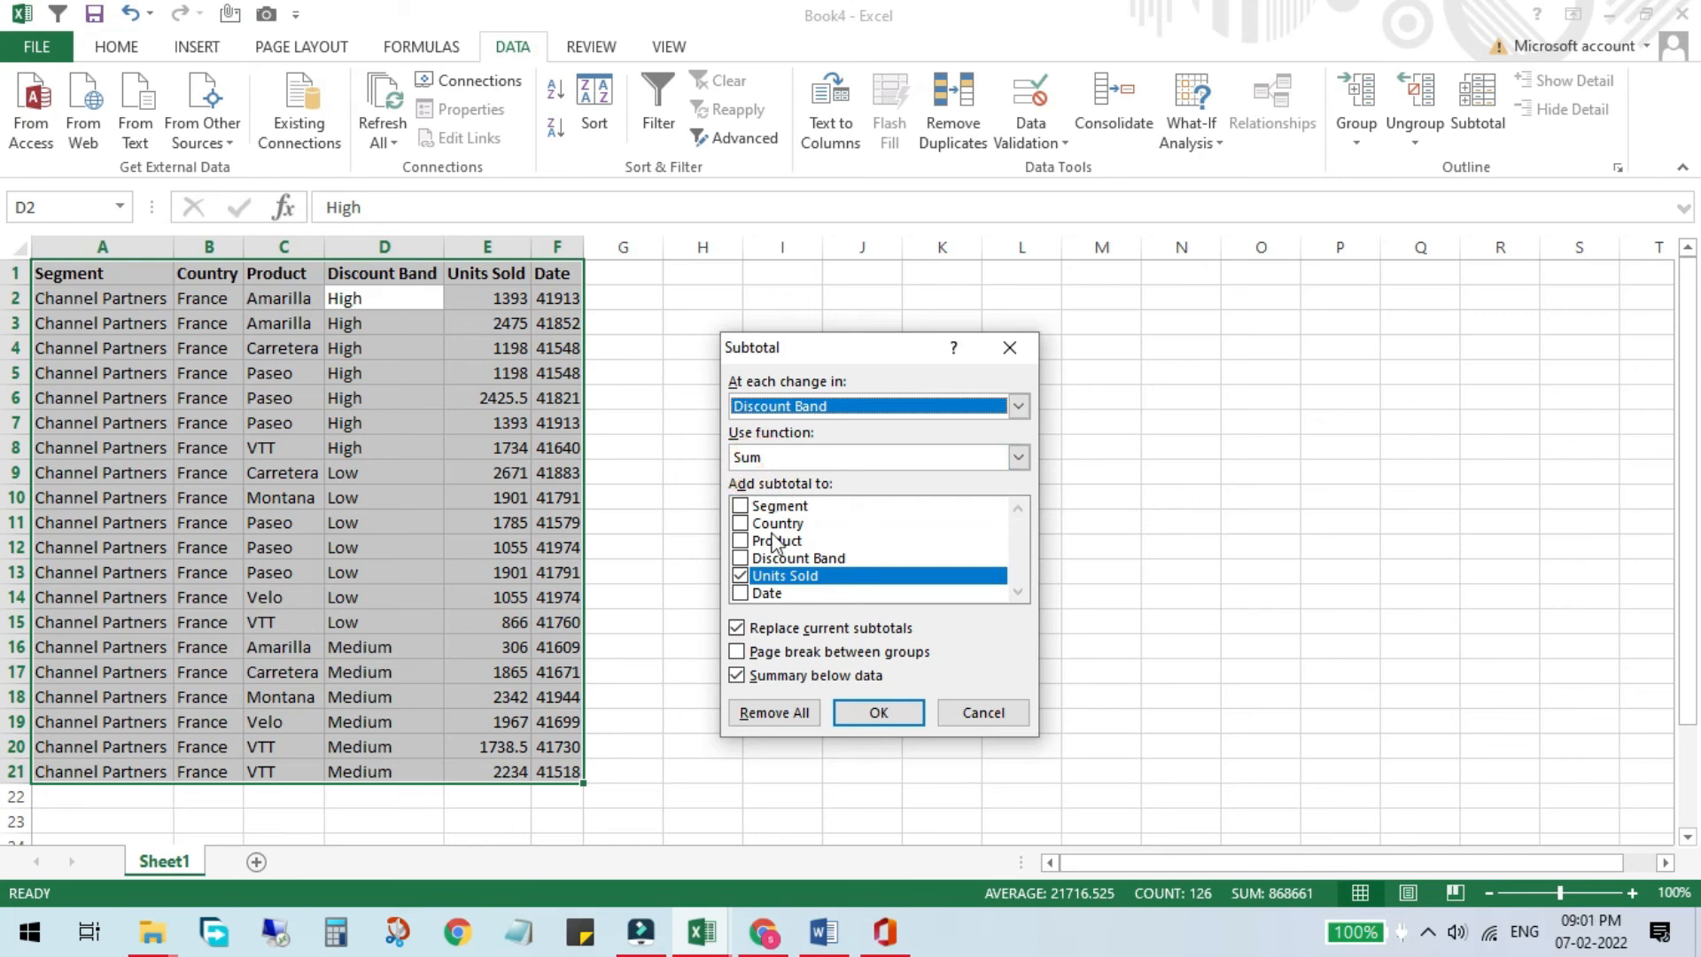
click(795, 455)
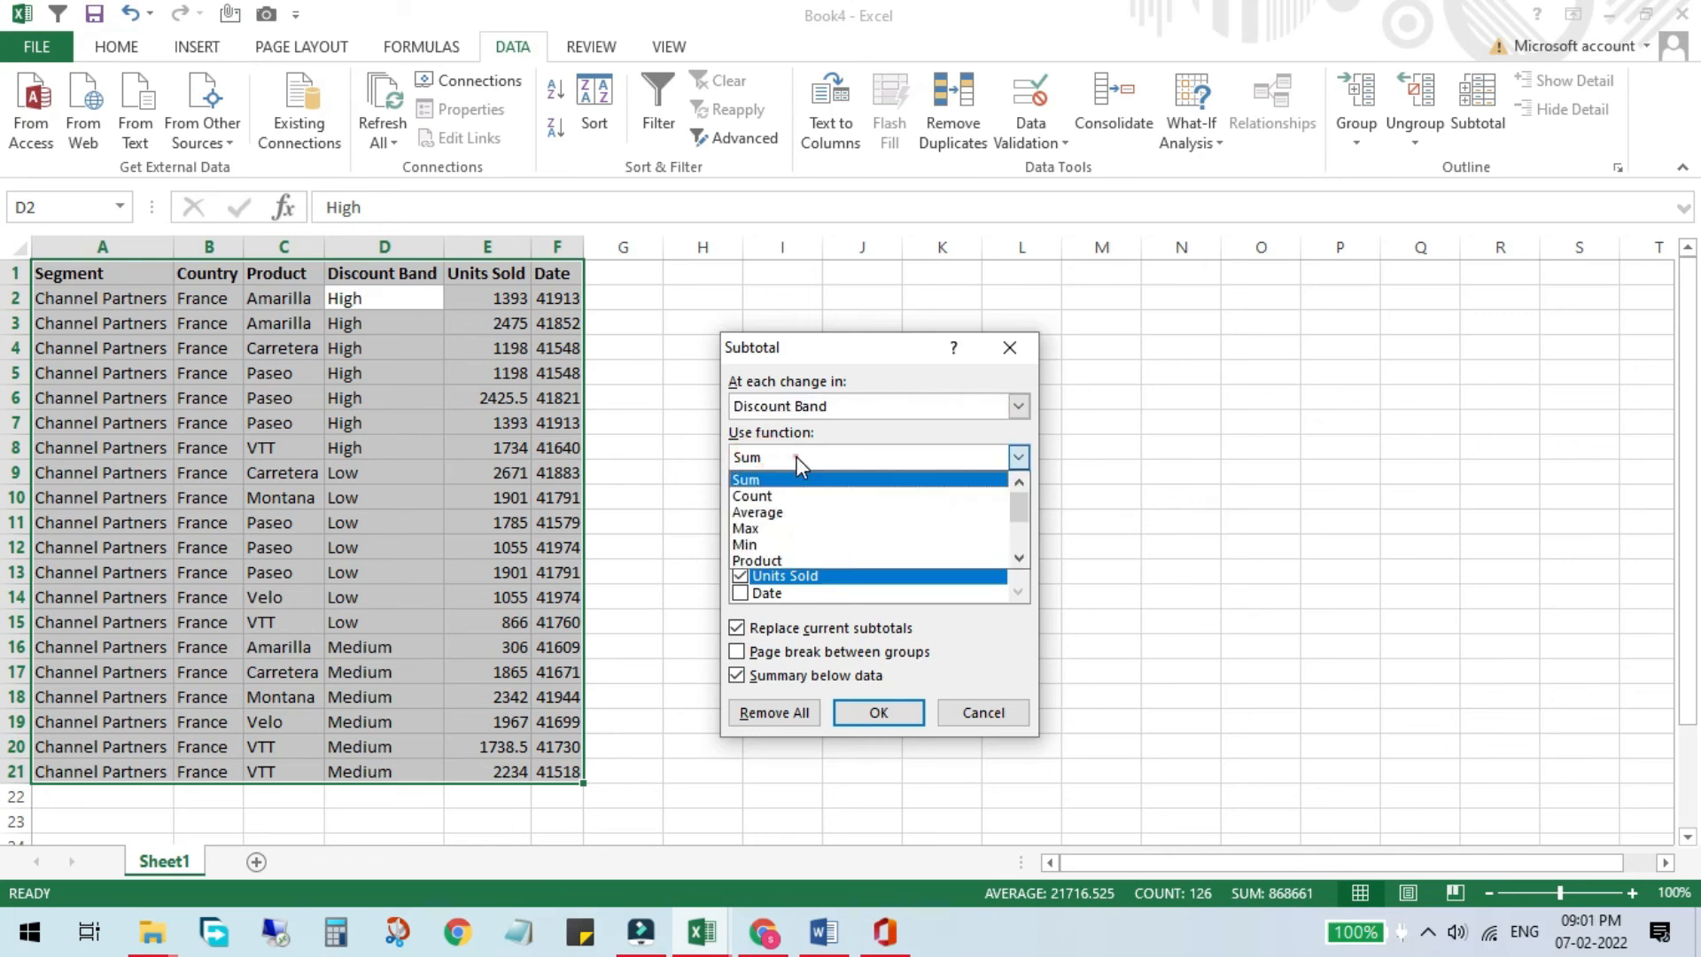
click(767, 496)
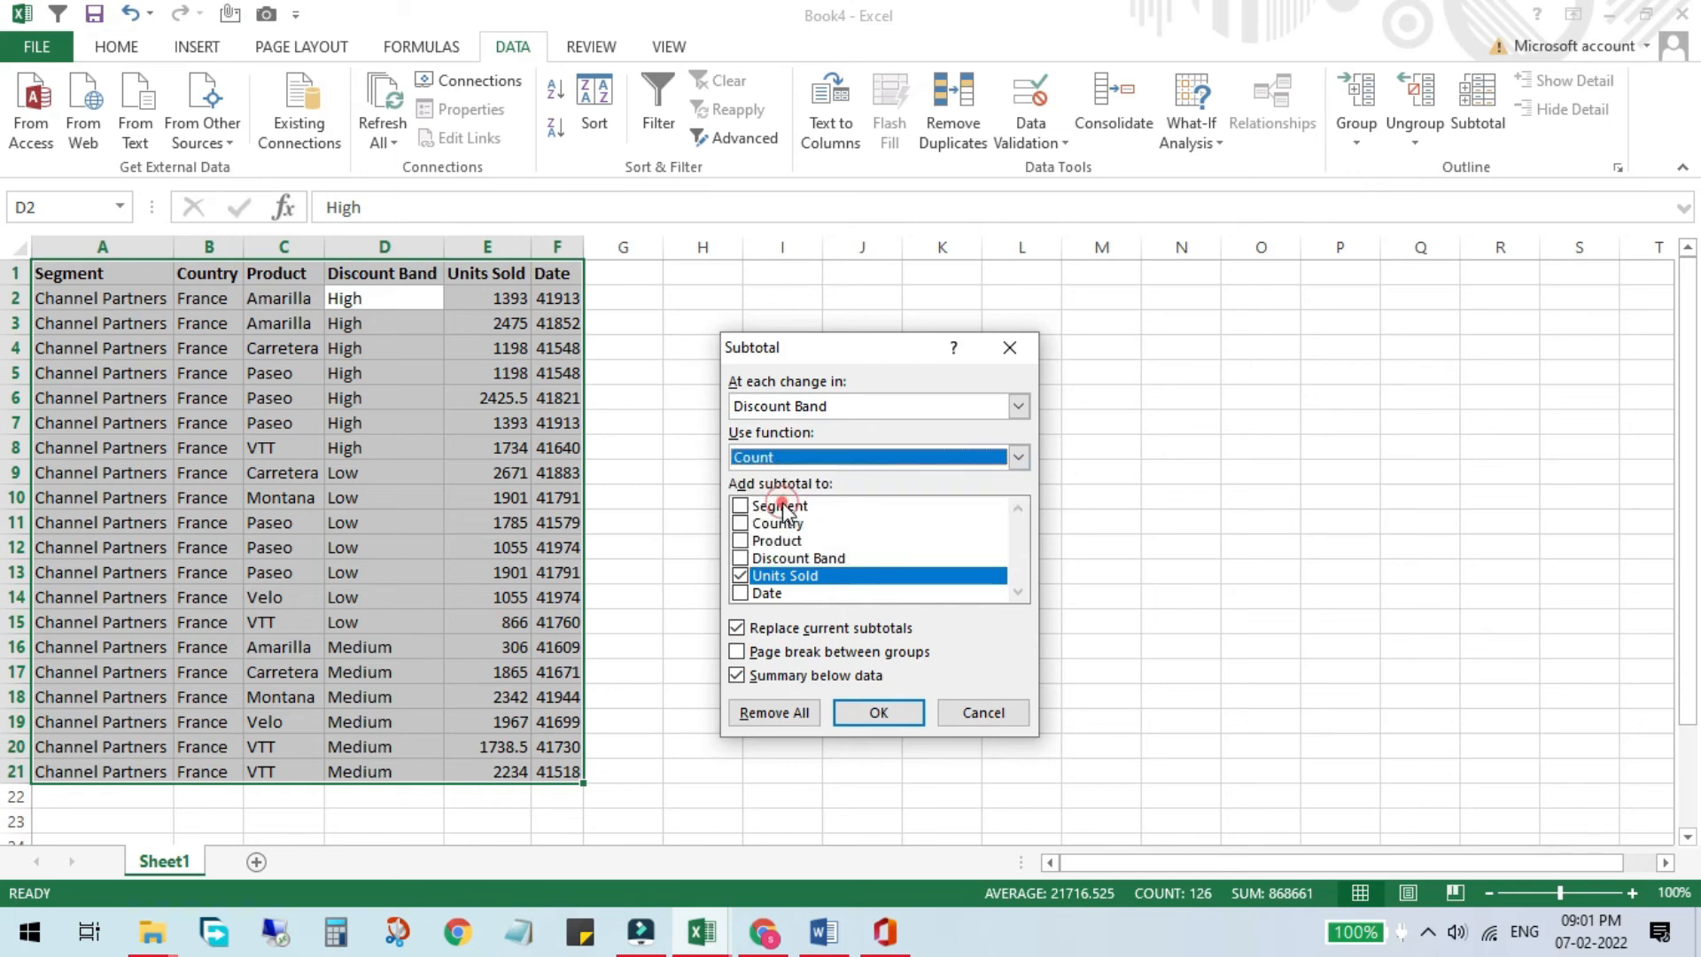
click(739, 576)
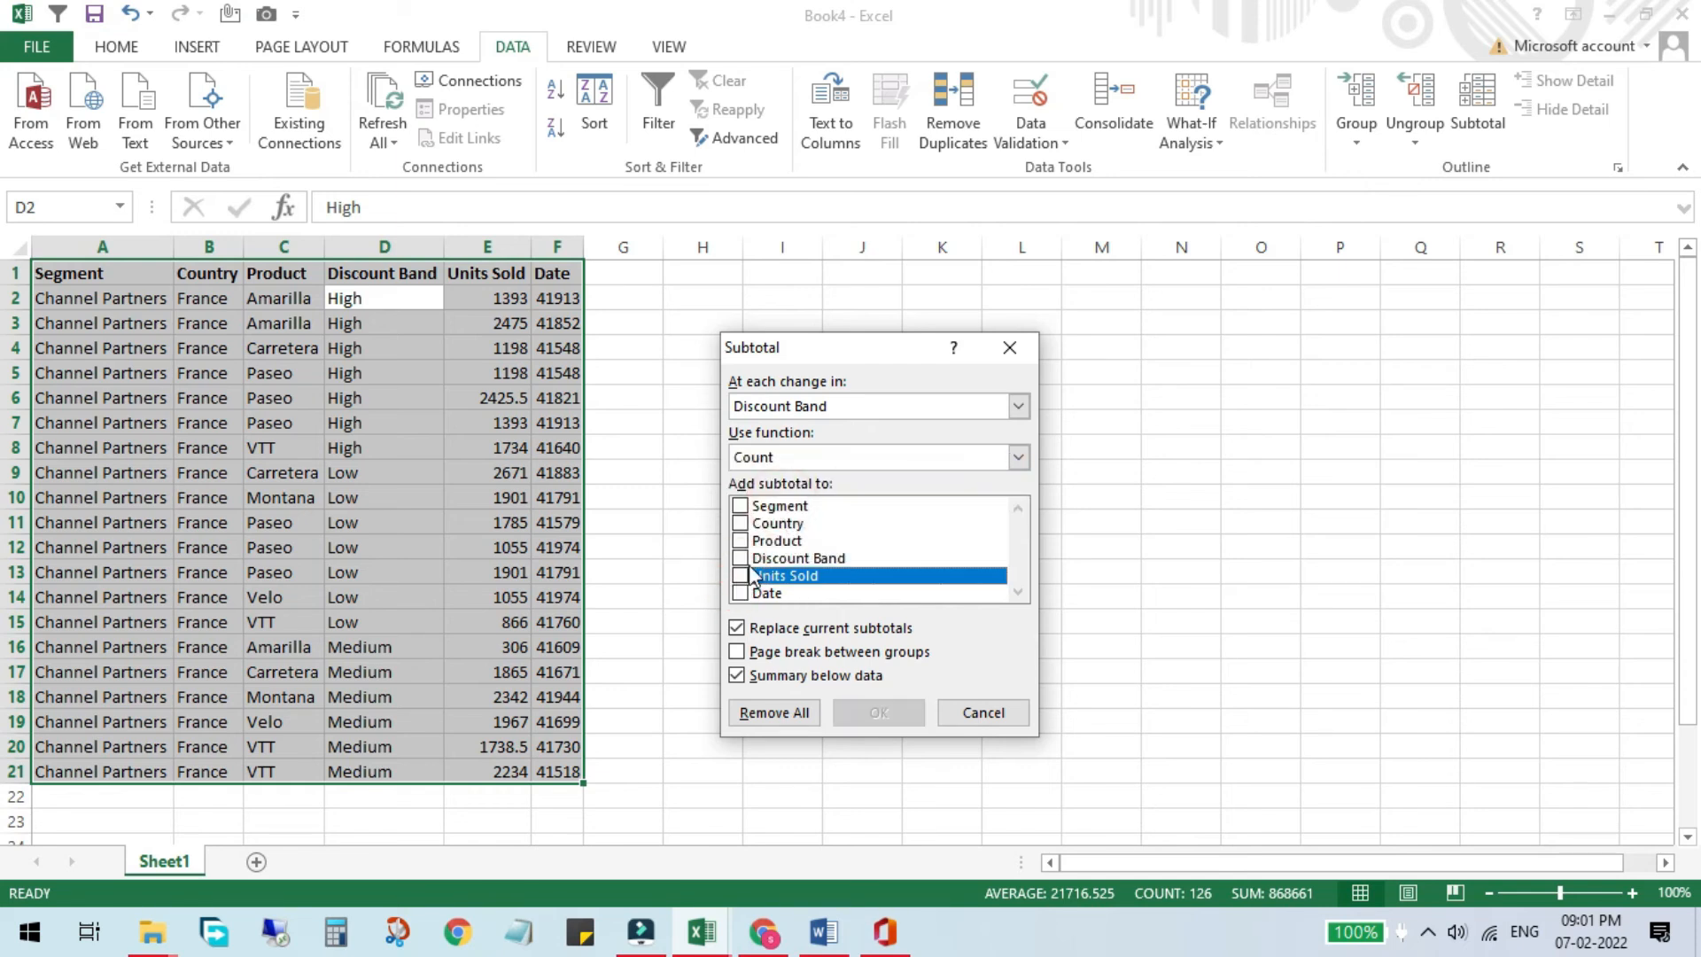
click(739, 523)
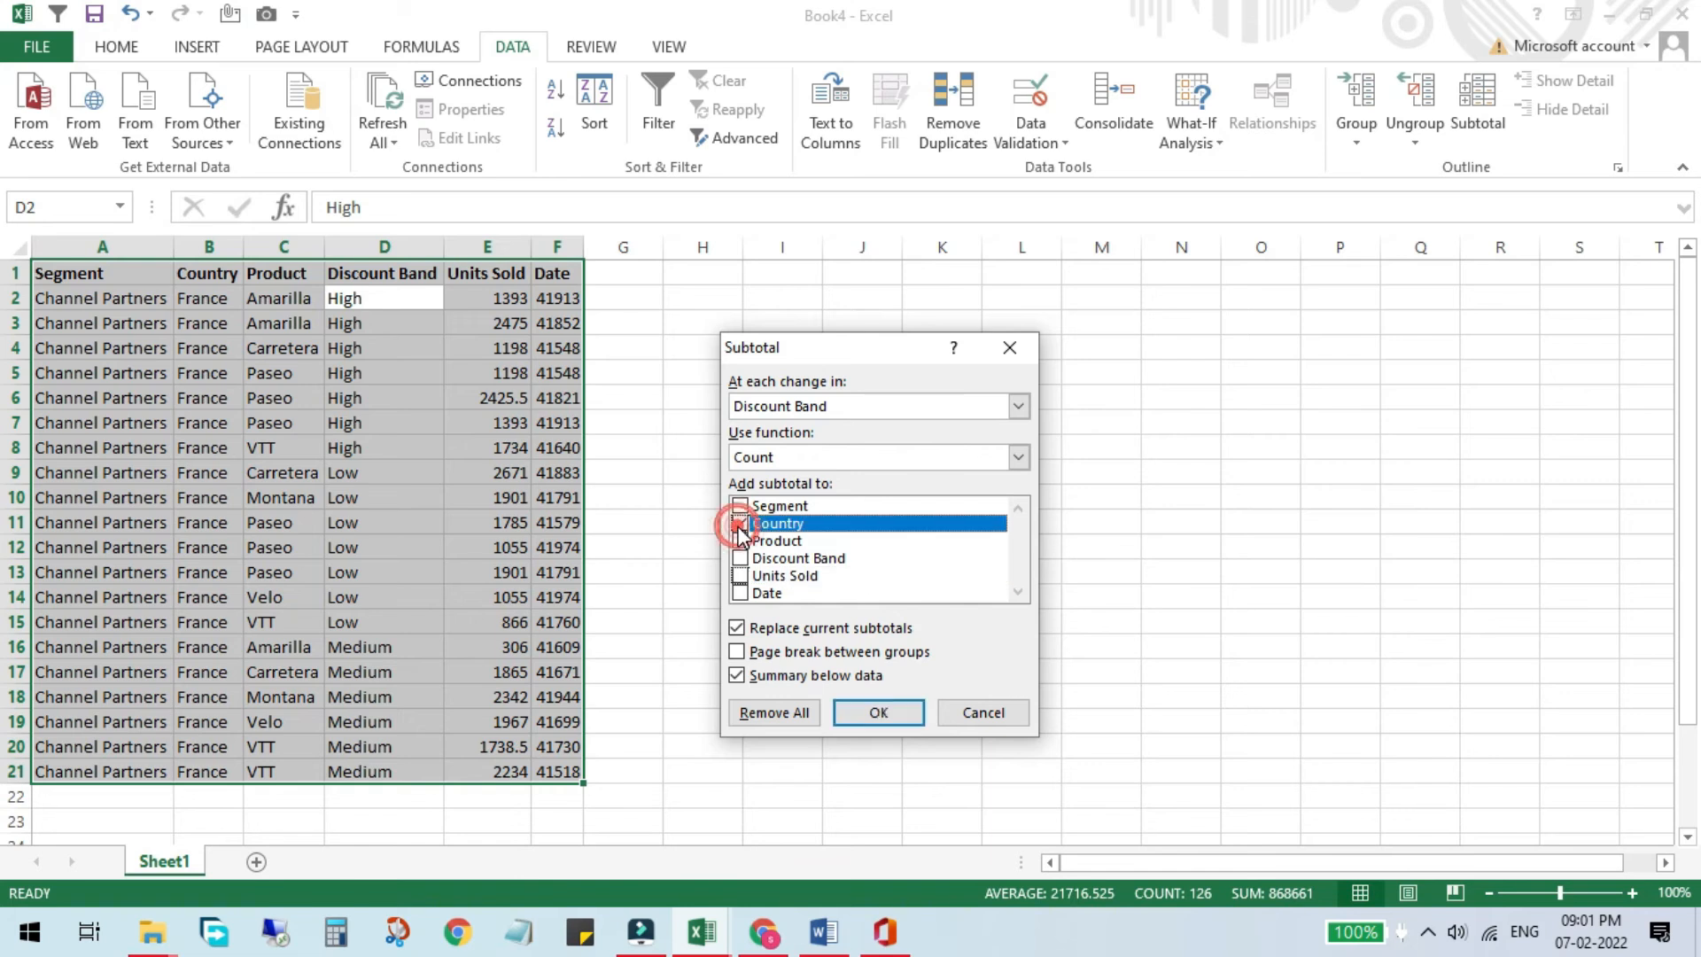
click(856, 712)
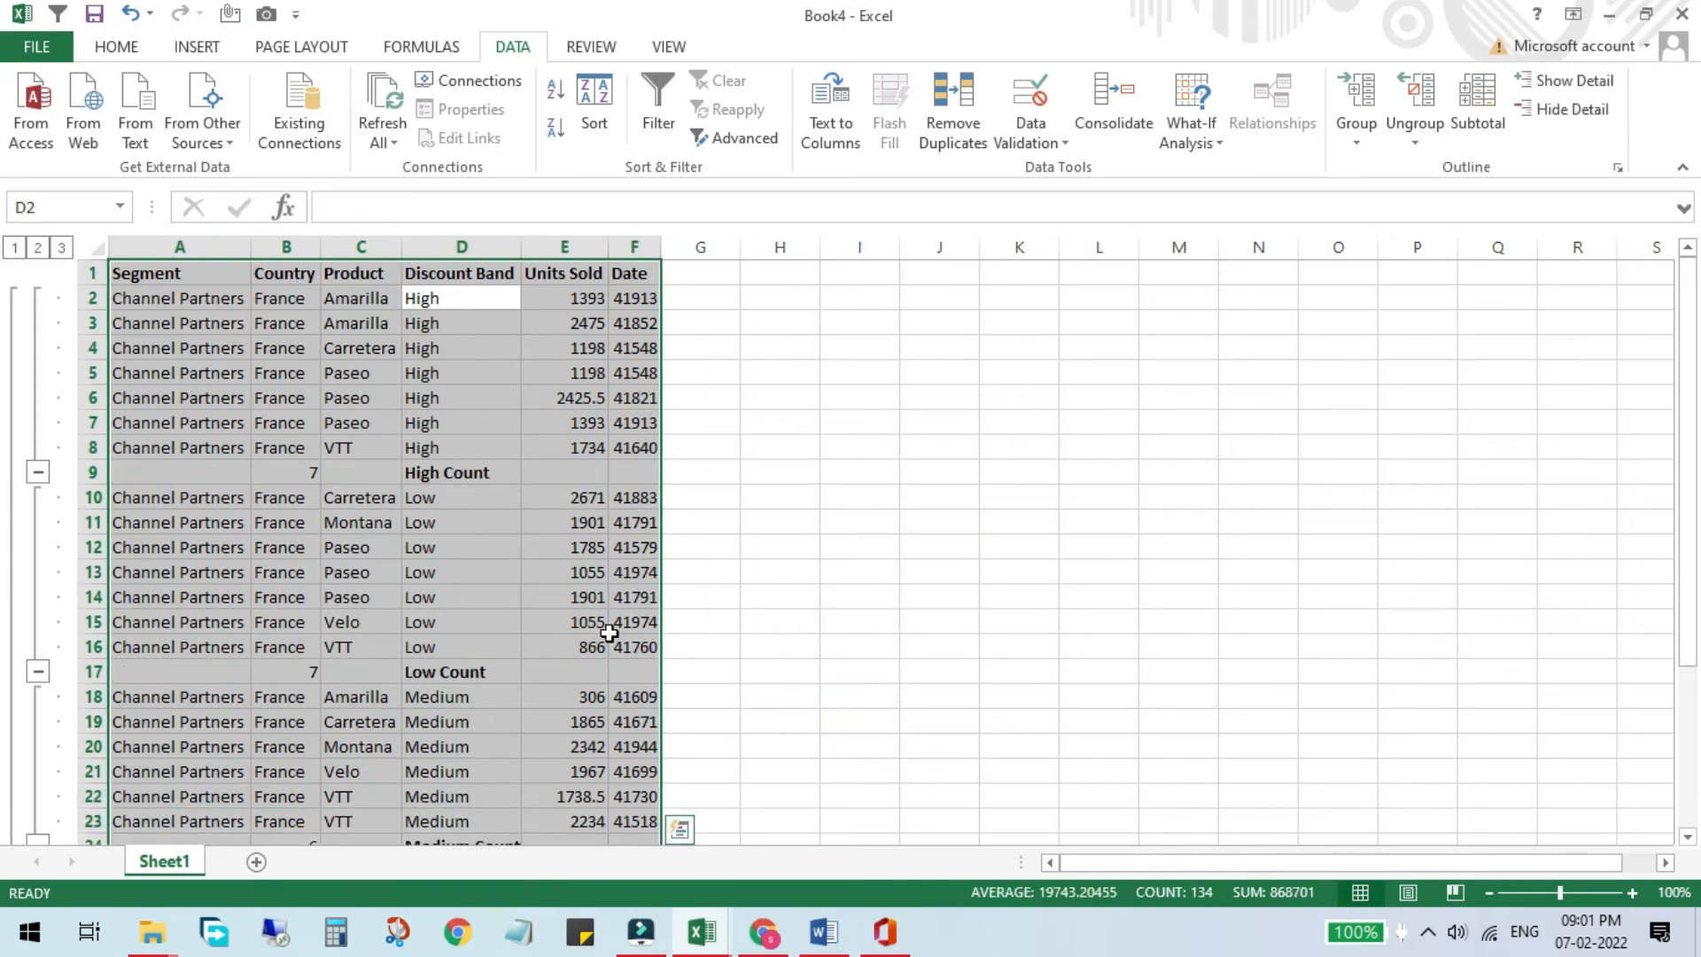
- Check the High band's Country cells B2:B8, the count formula in B9, and the Discount Band cells D2:D8
drag(301, 298, 304, 443)
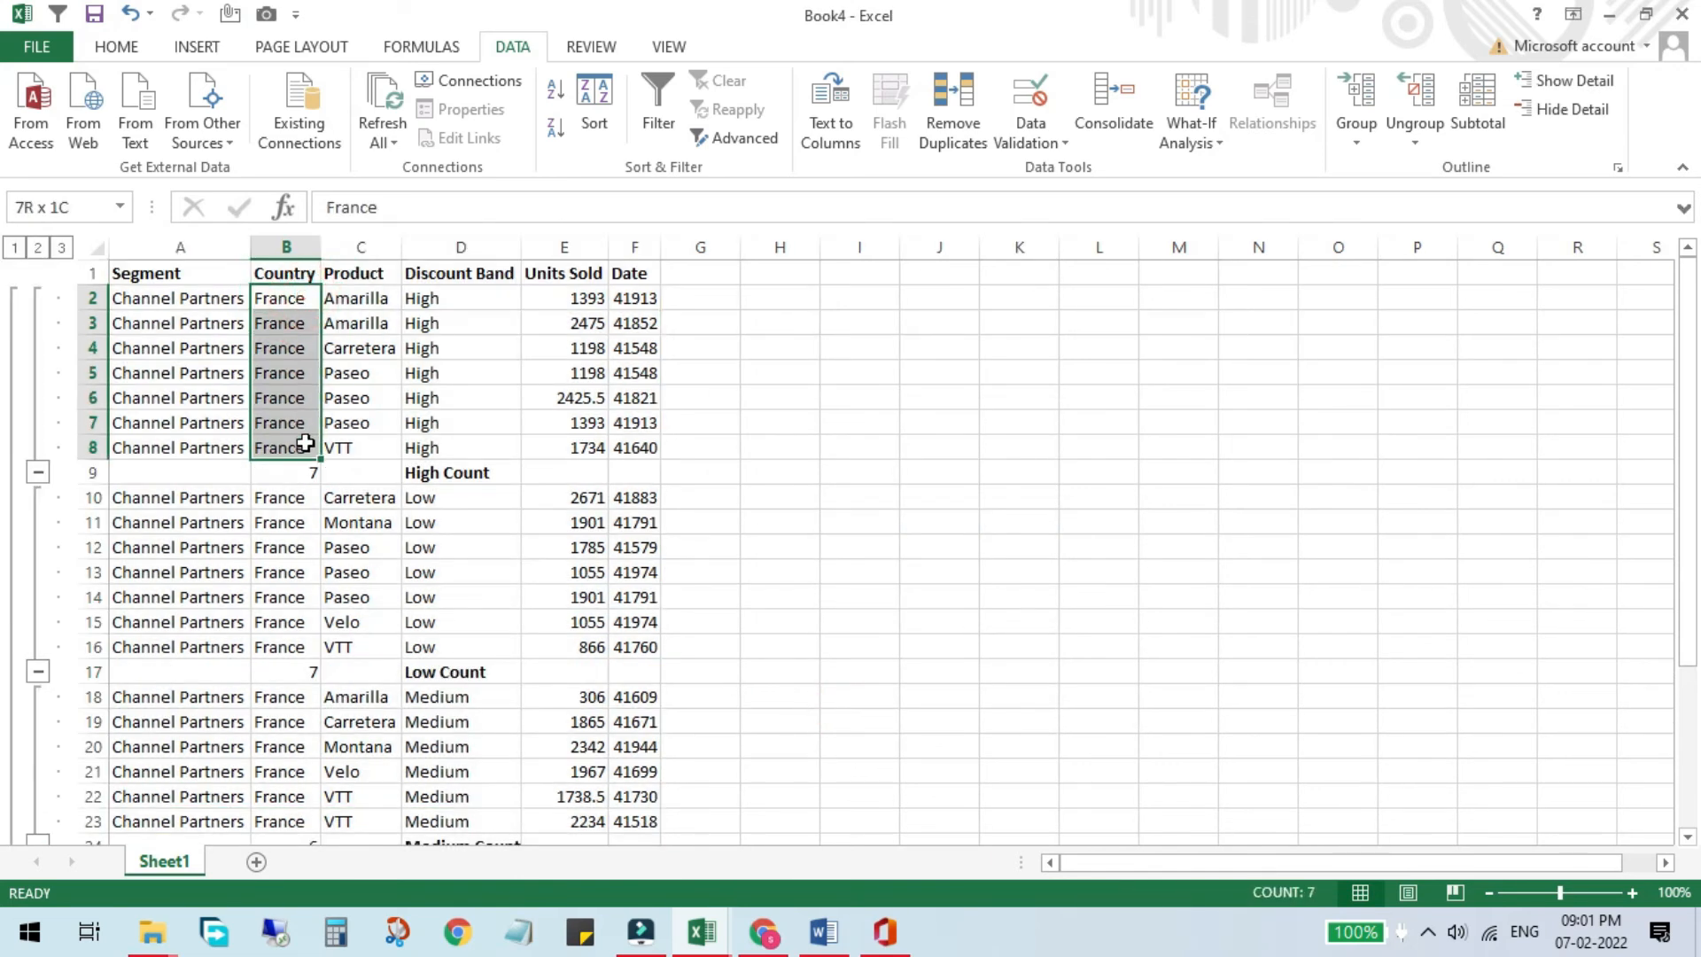
click(305, 472)
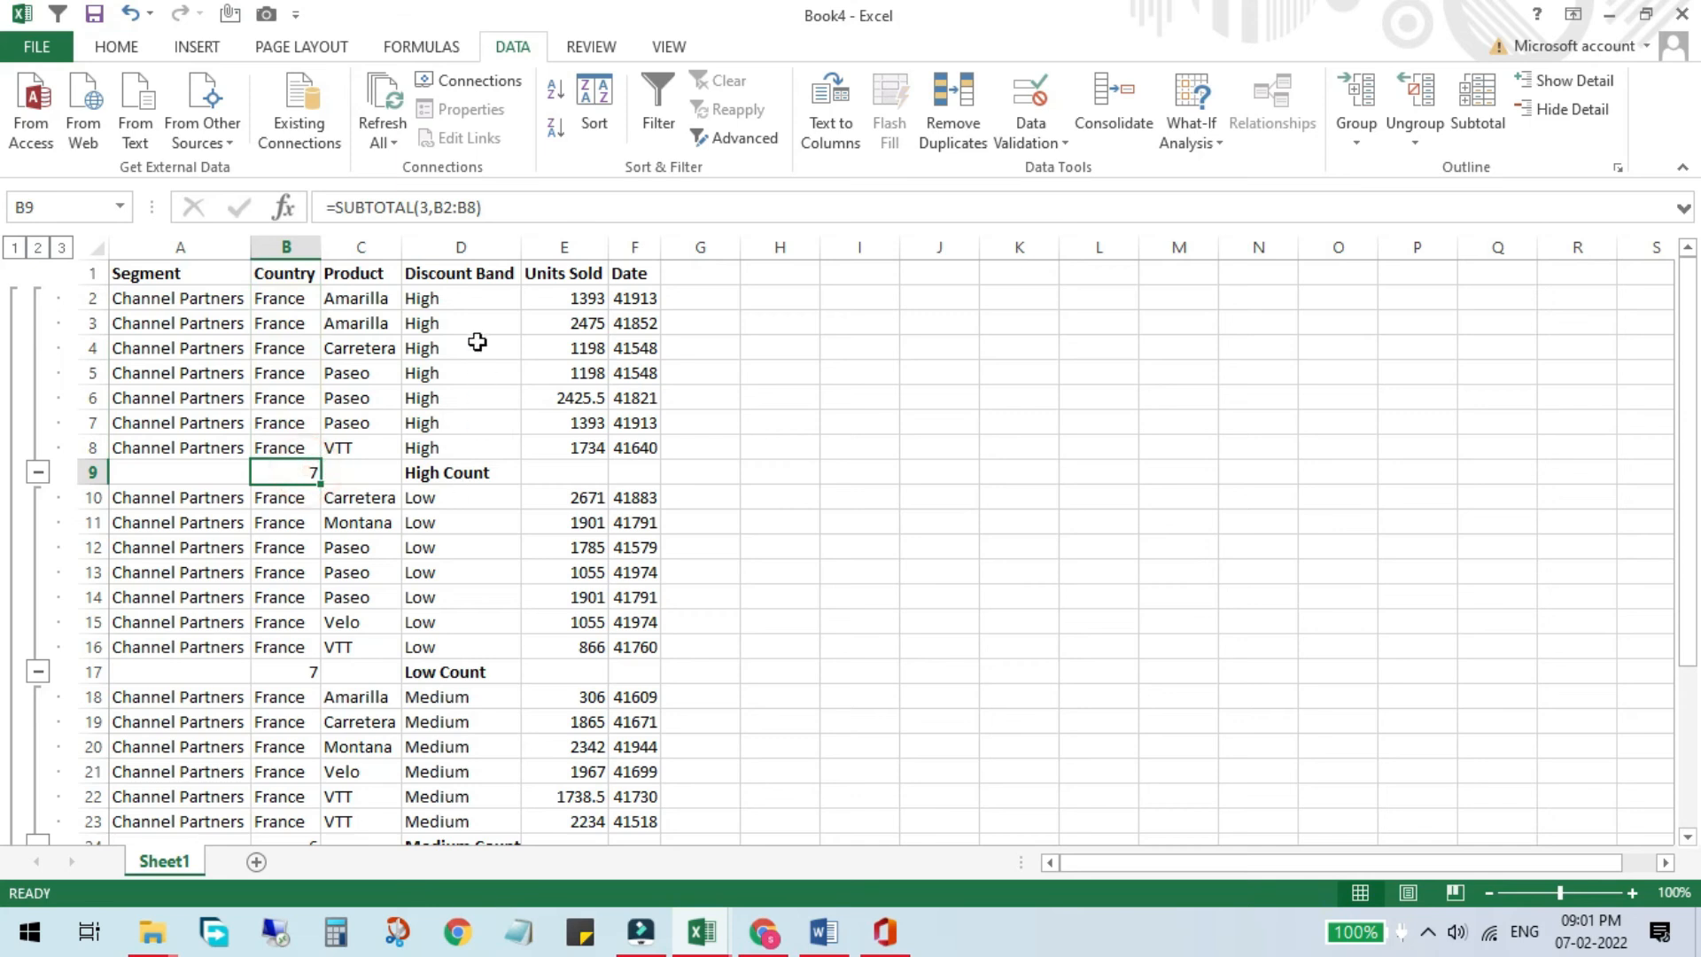
drag(486, 296, 445, 447)
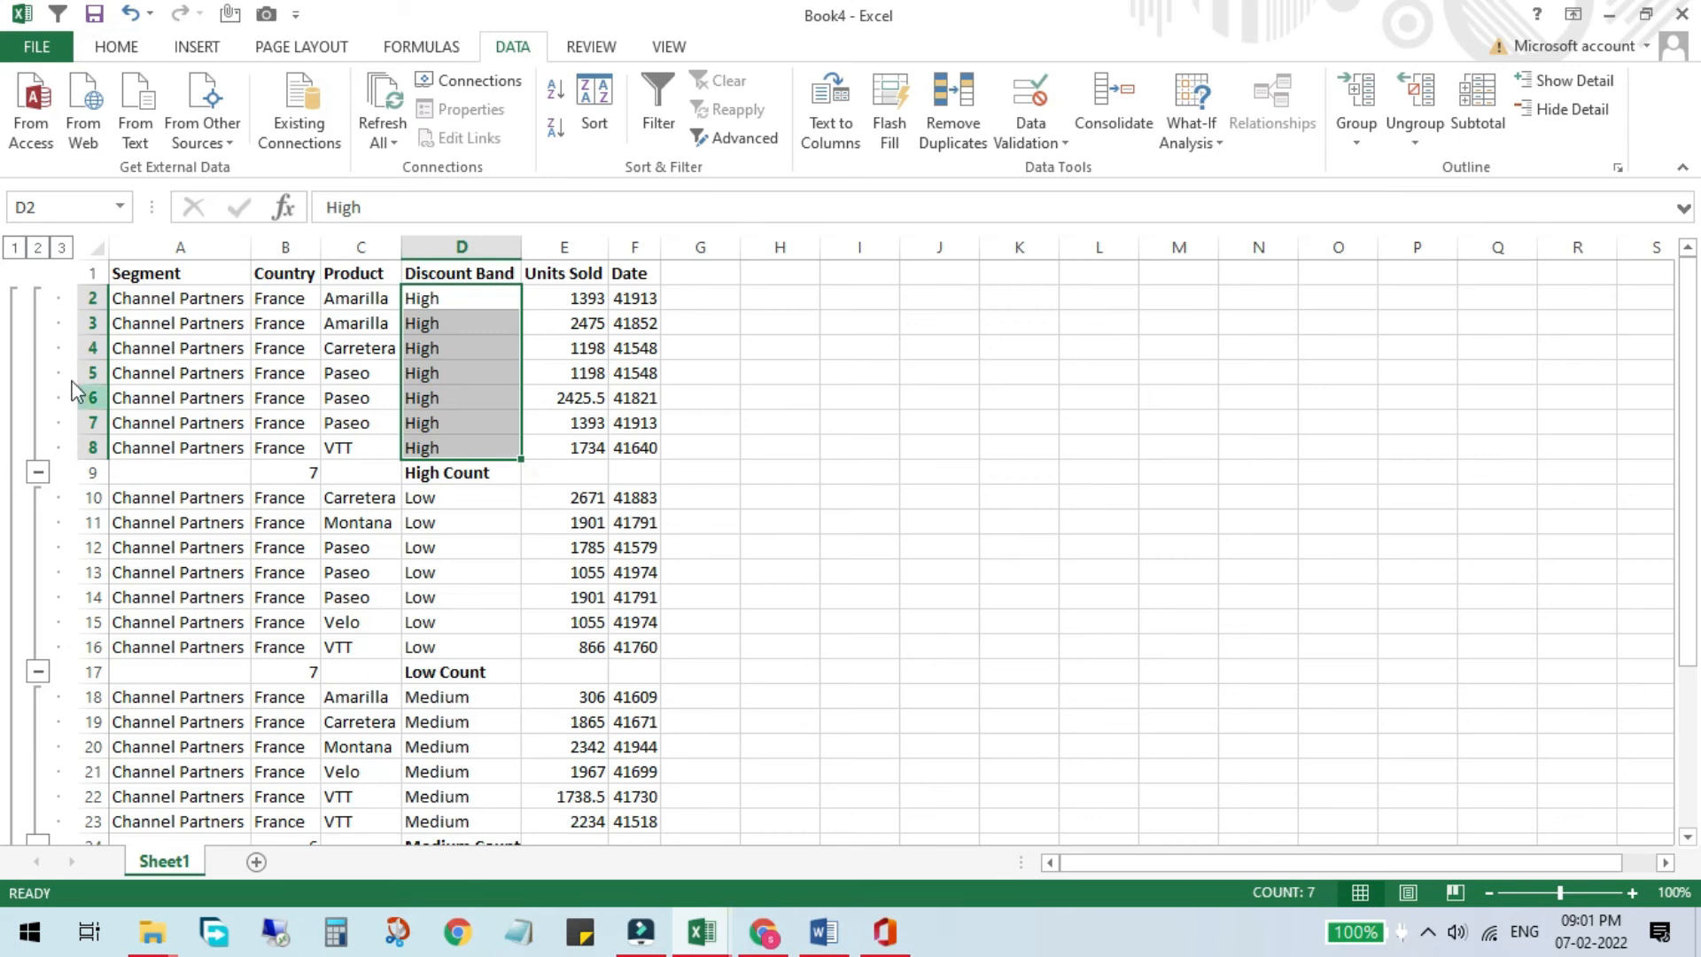
- View the discount band counts at outline levels 2 and 1, and return to the full-detail level 3
click(66, 251)
click(38, 249)
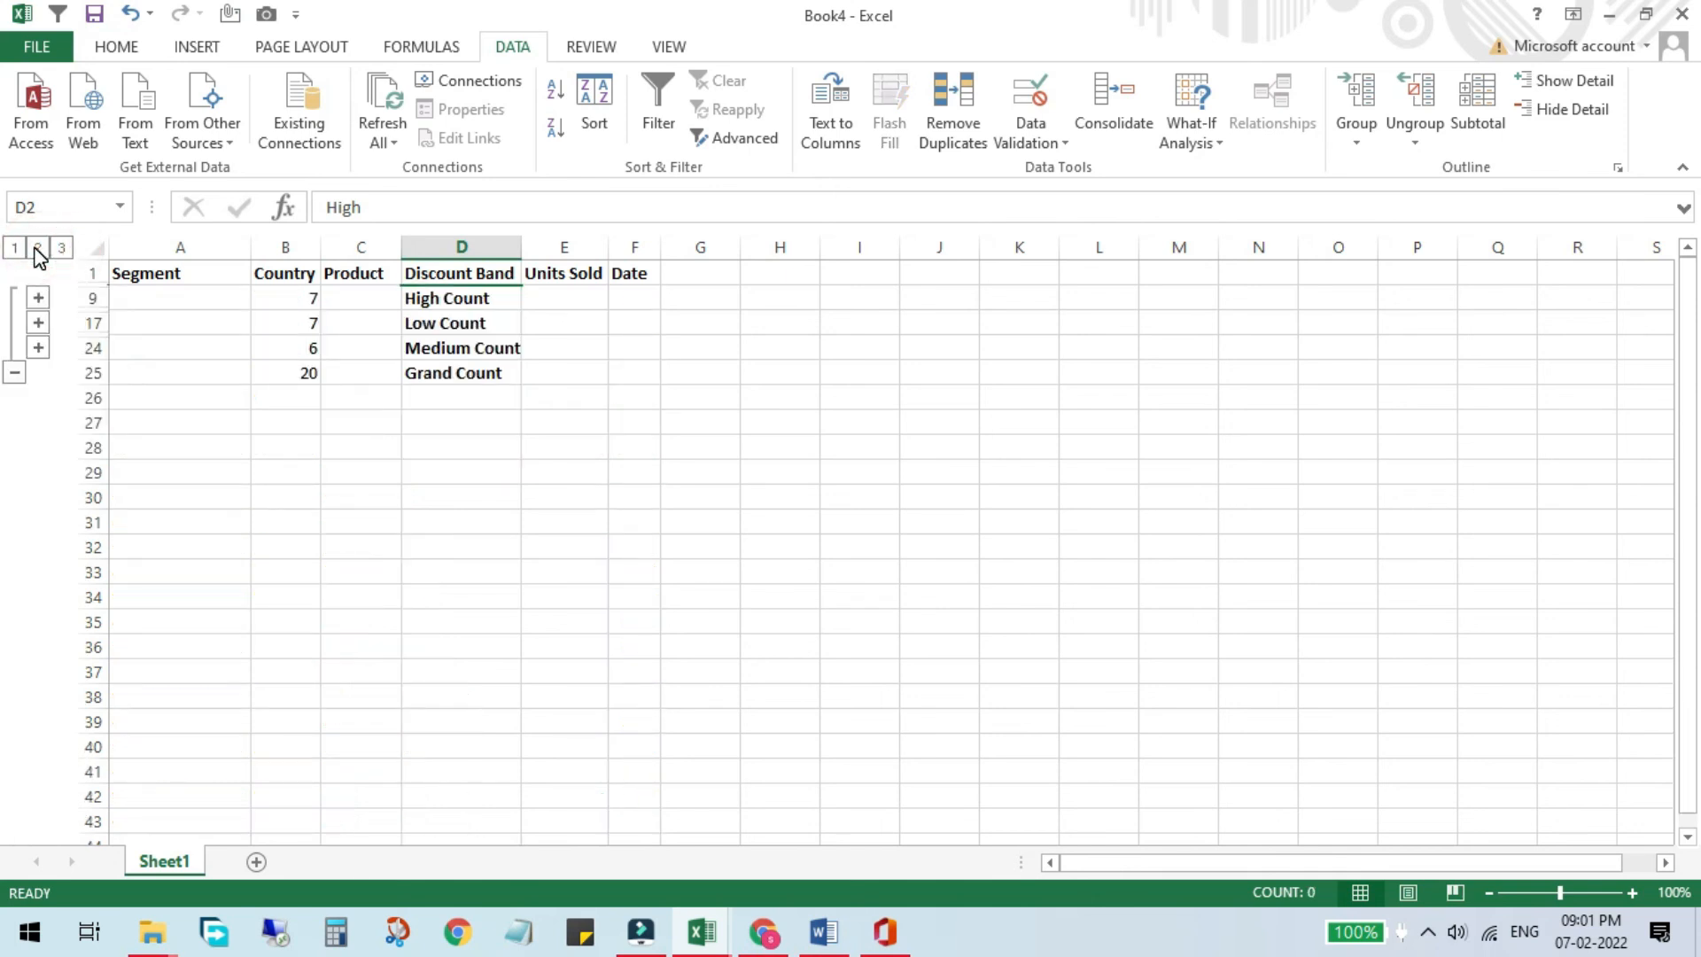
click(14, 249)
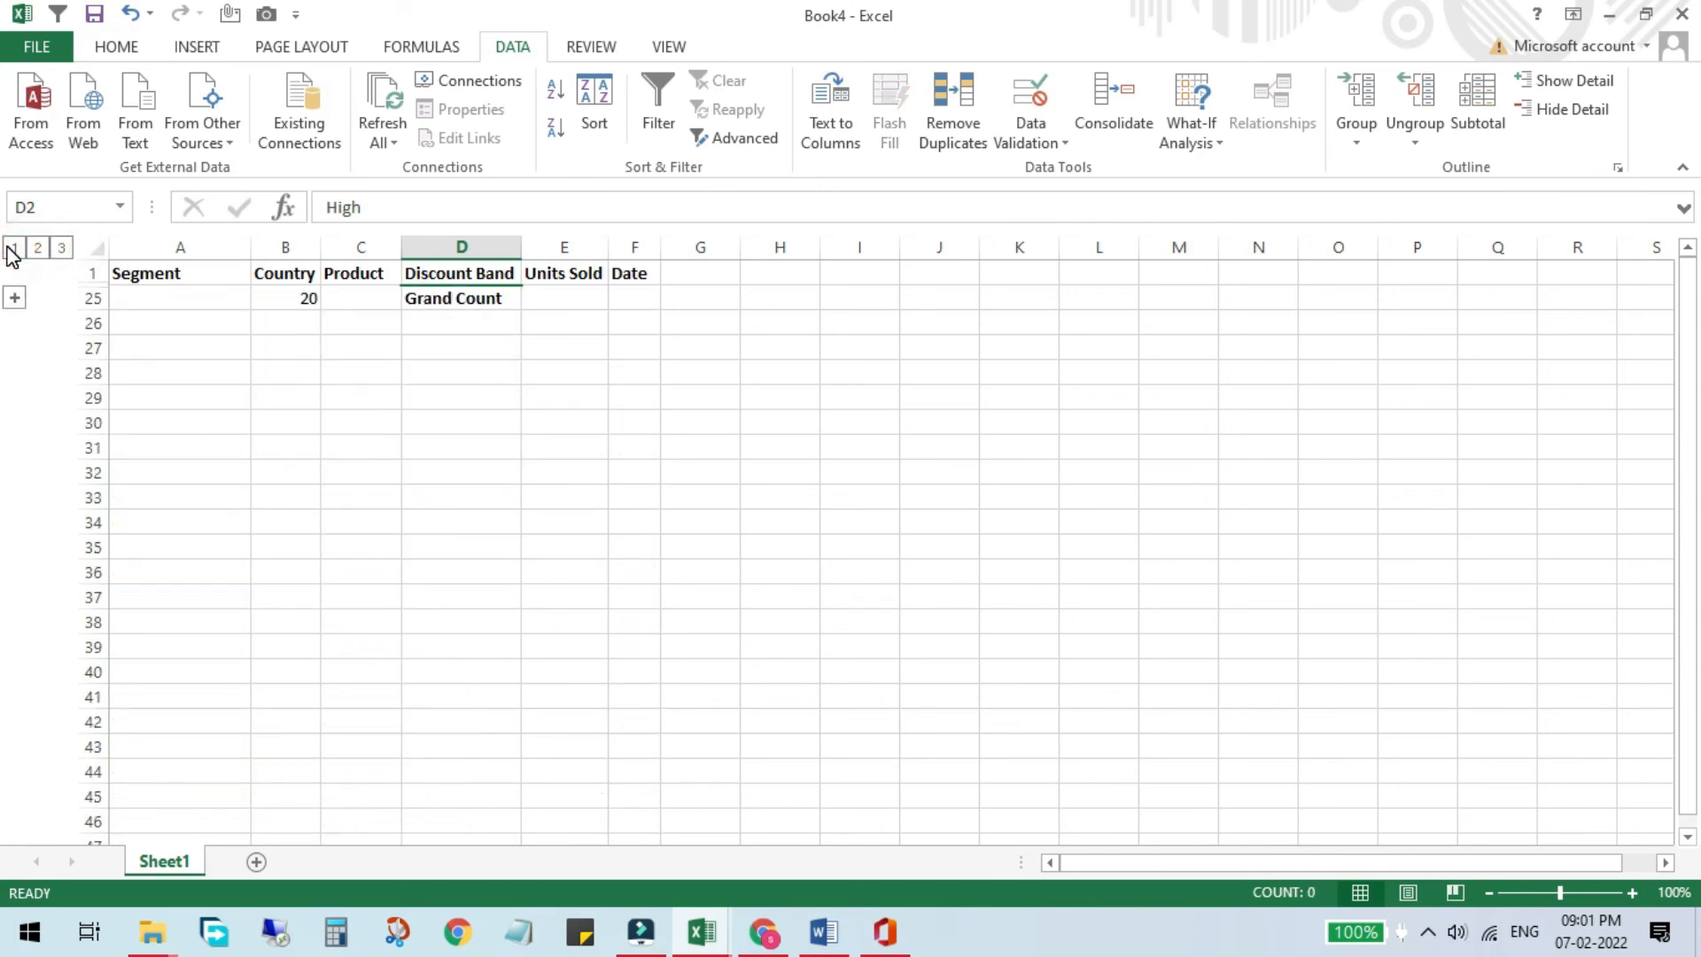
click(66, 252)
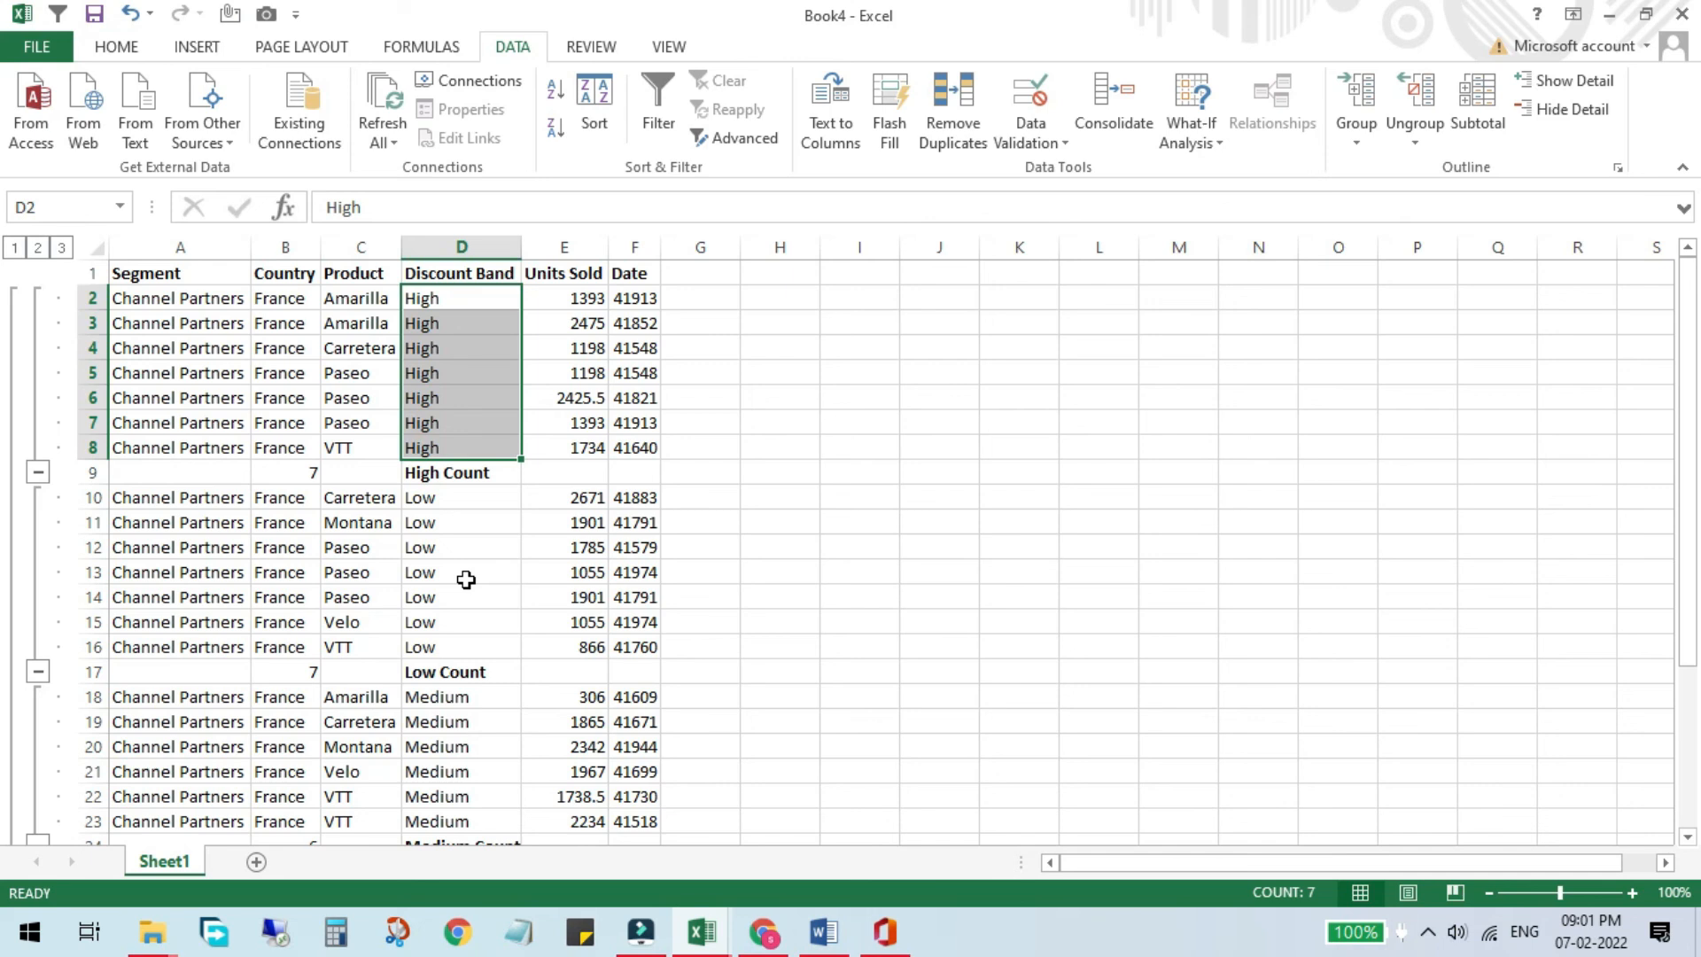
- Remove all Discount Band count subtotals from the table
key(ctrl+a)
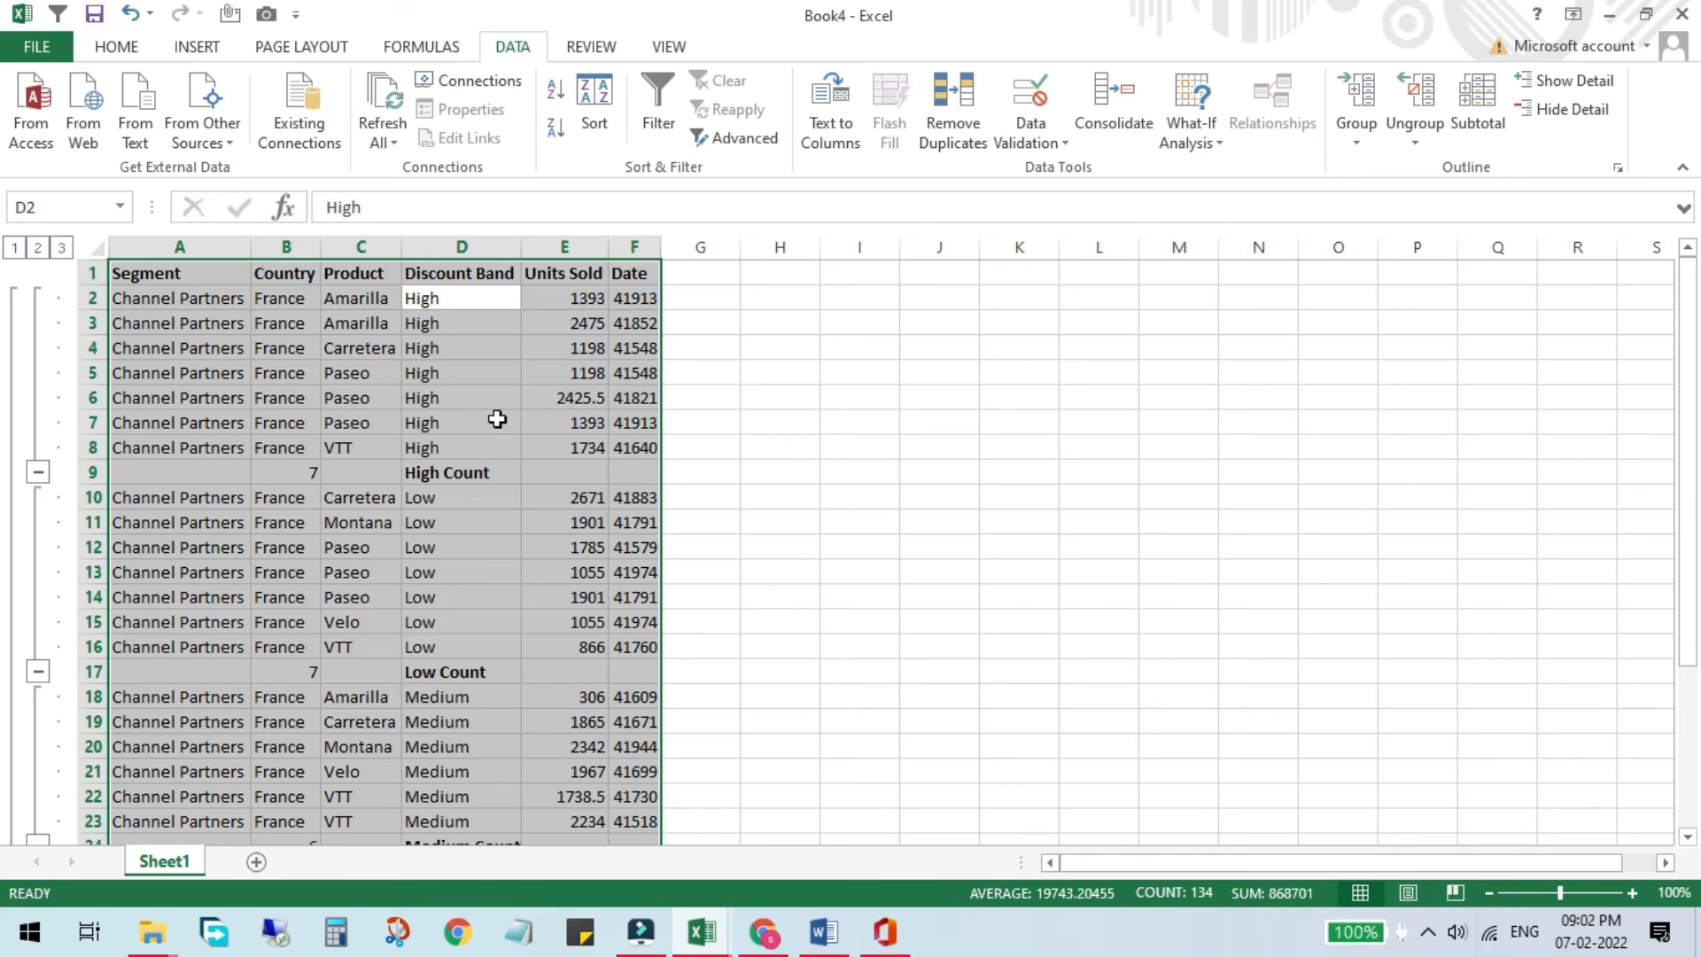
click(1497, 94)
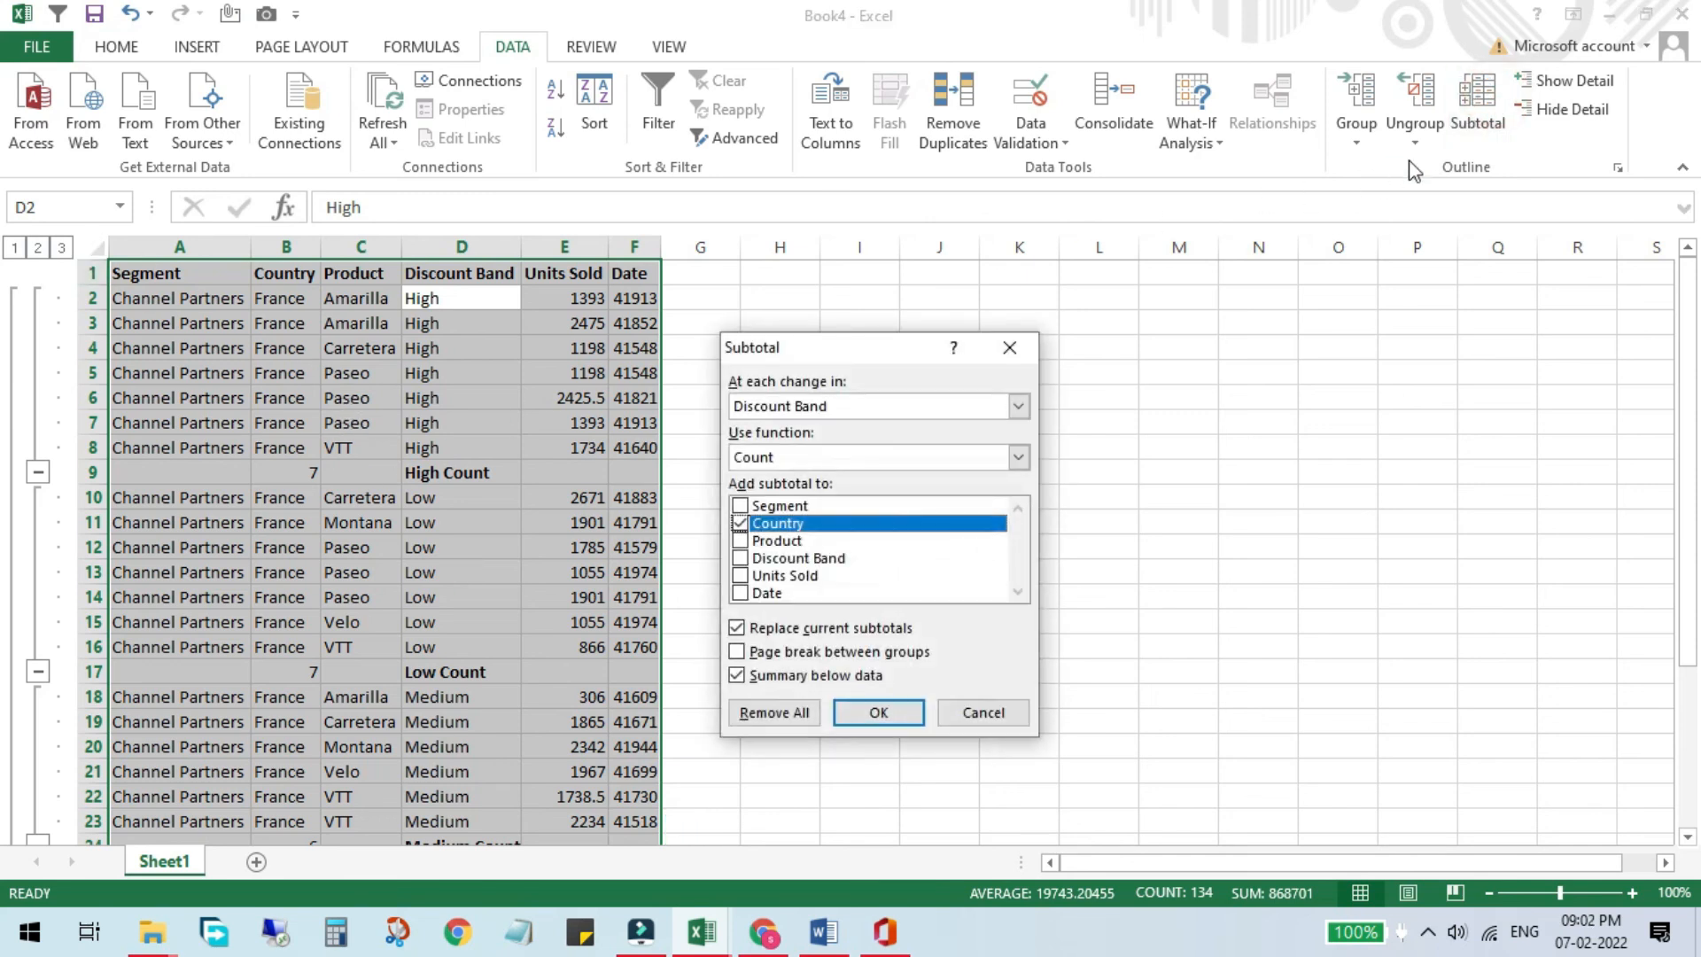
click(770, 722)
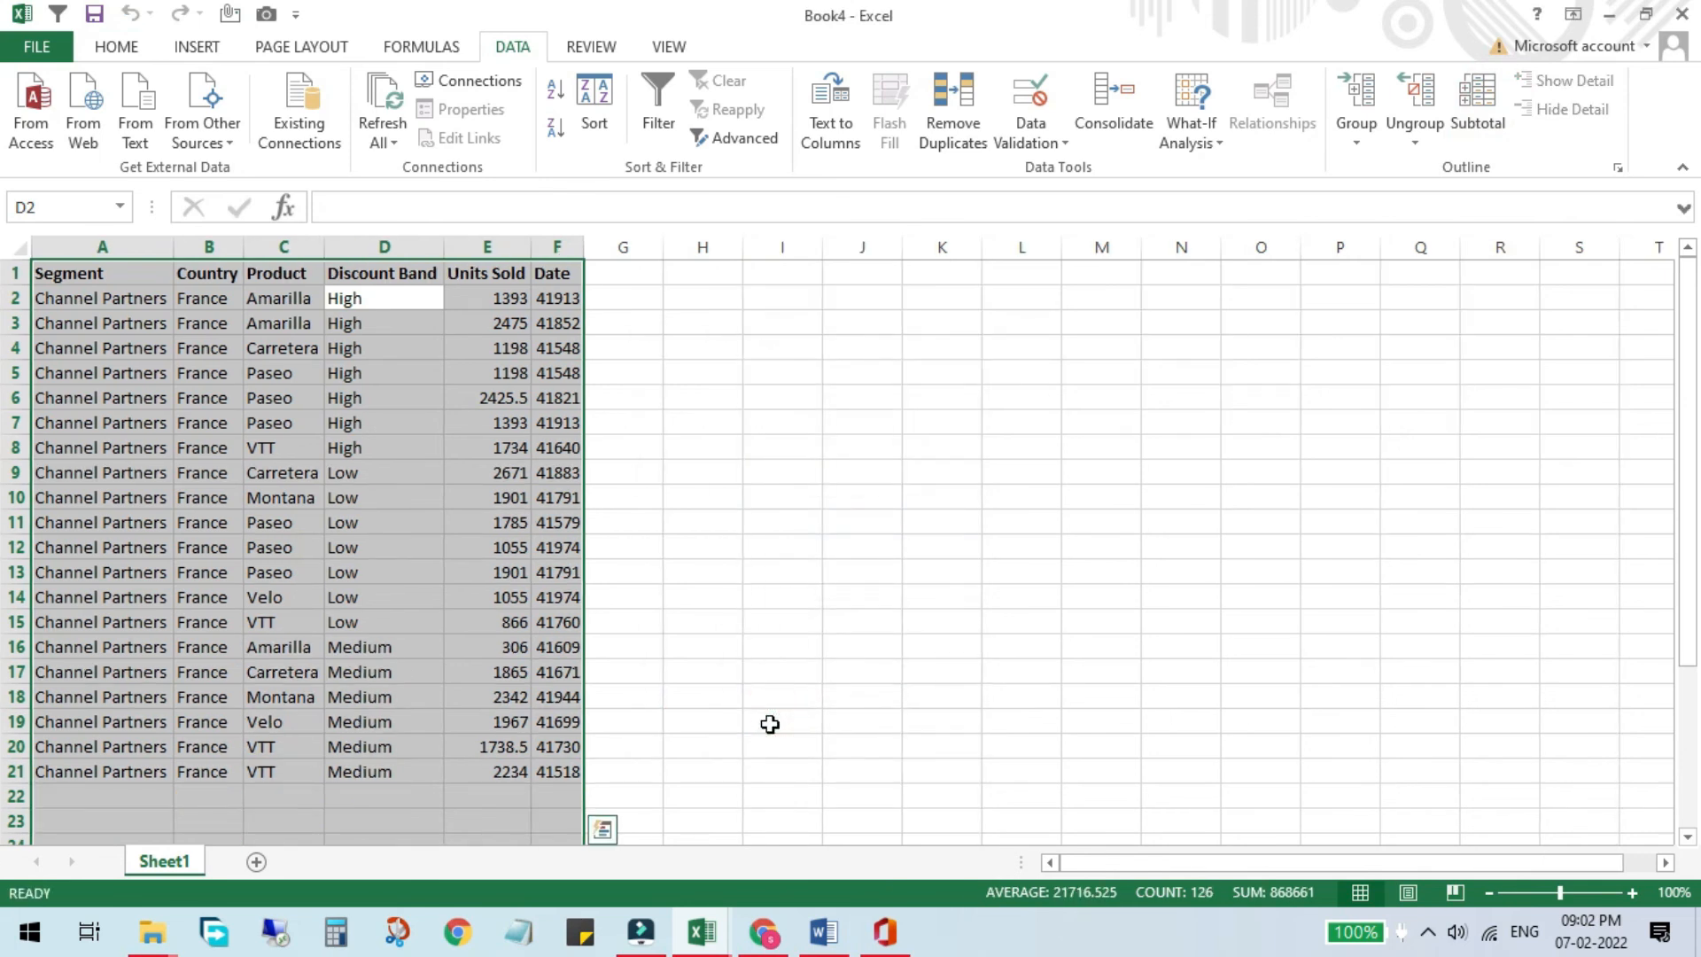